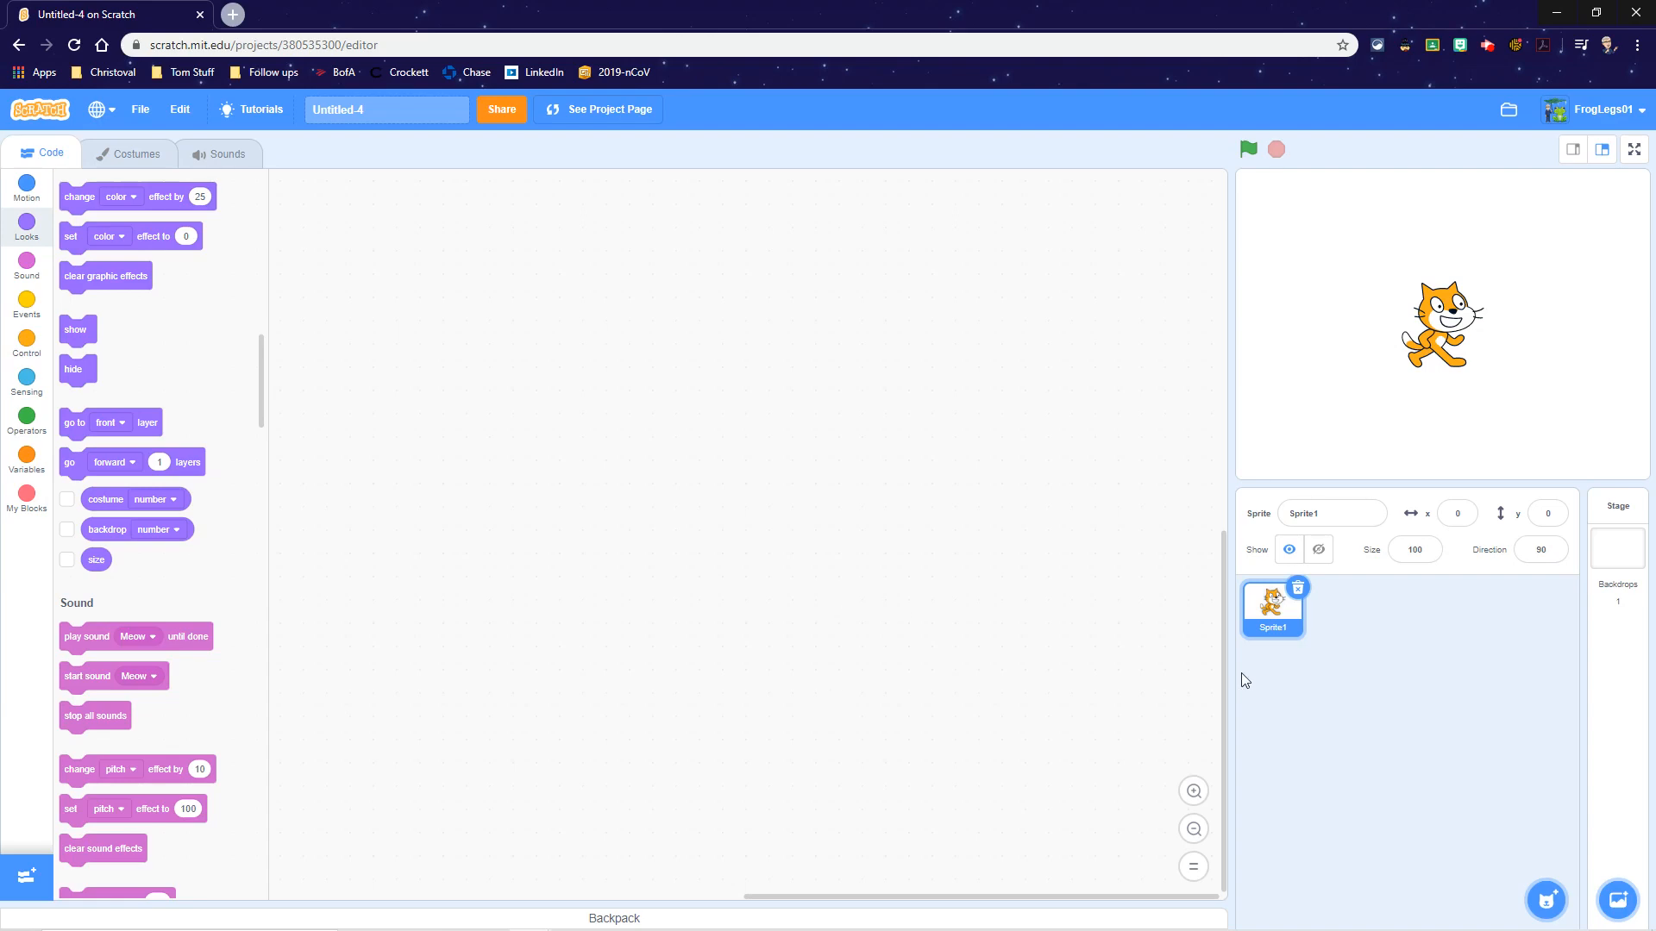
Step: Delete the default cat sprite and start painting a new blank sprite
click(1298, 588)
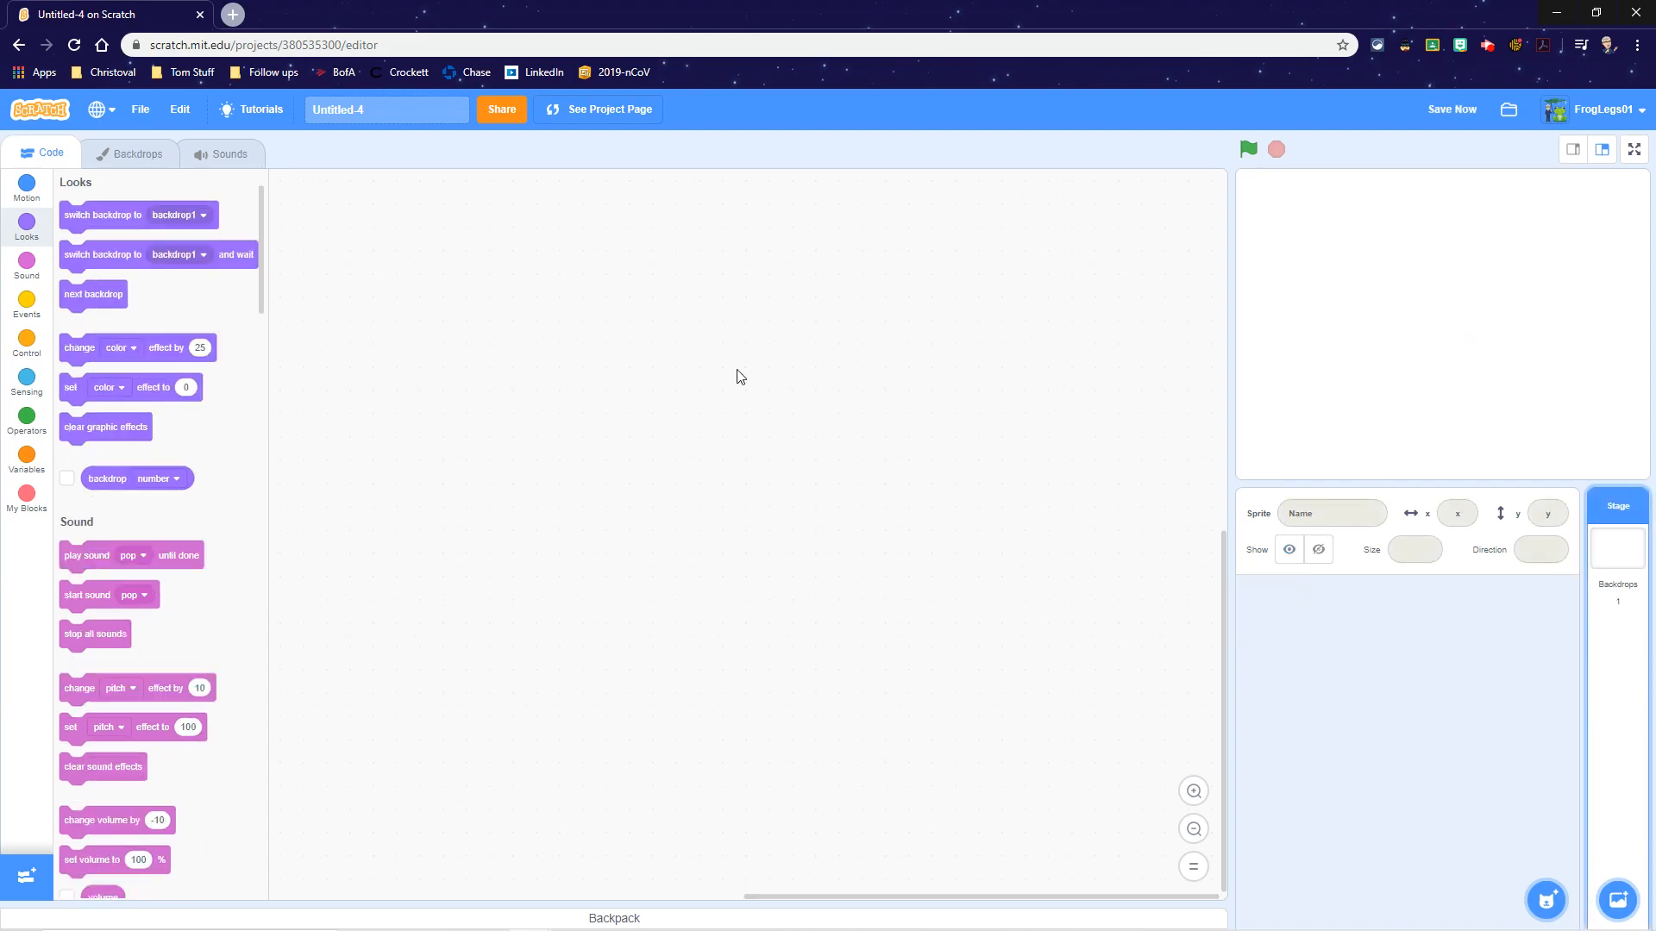
mouse_move(1571, 928)
mouse_move(1553, 901)
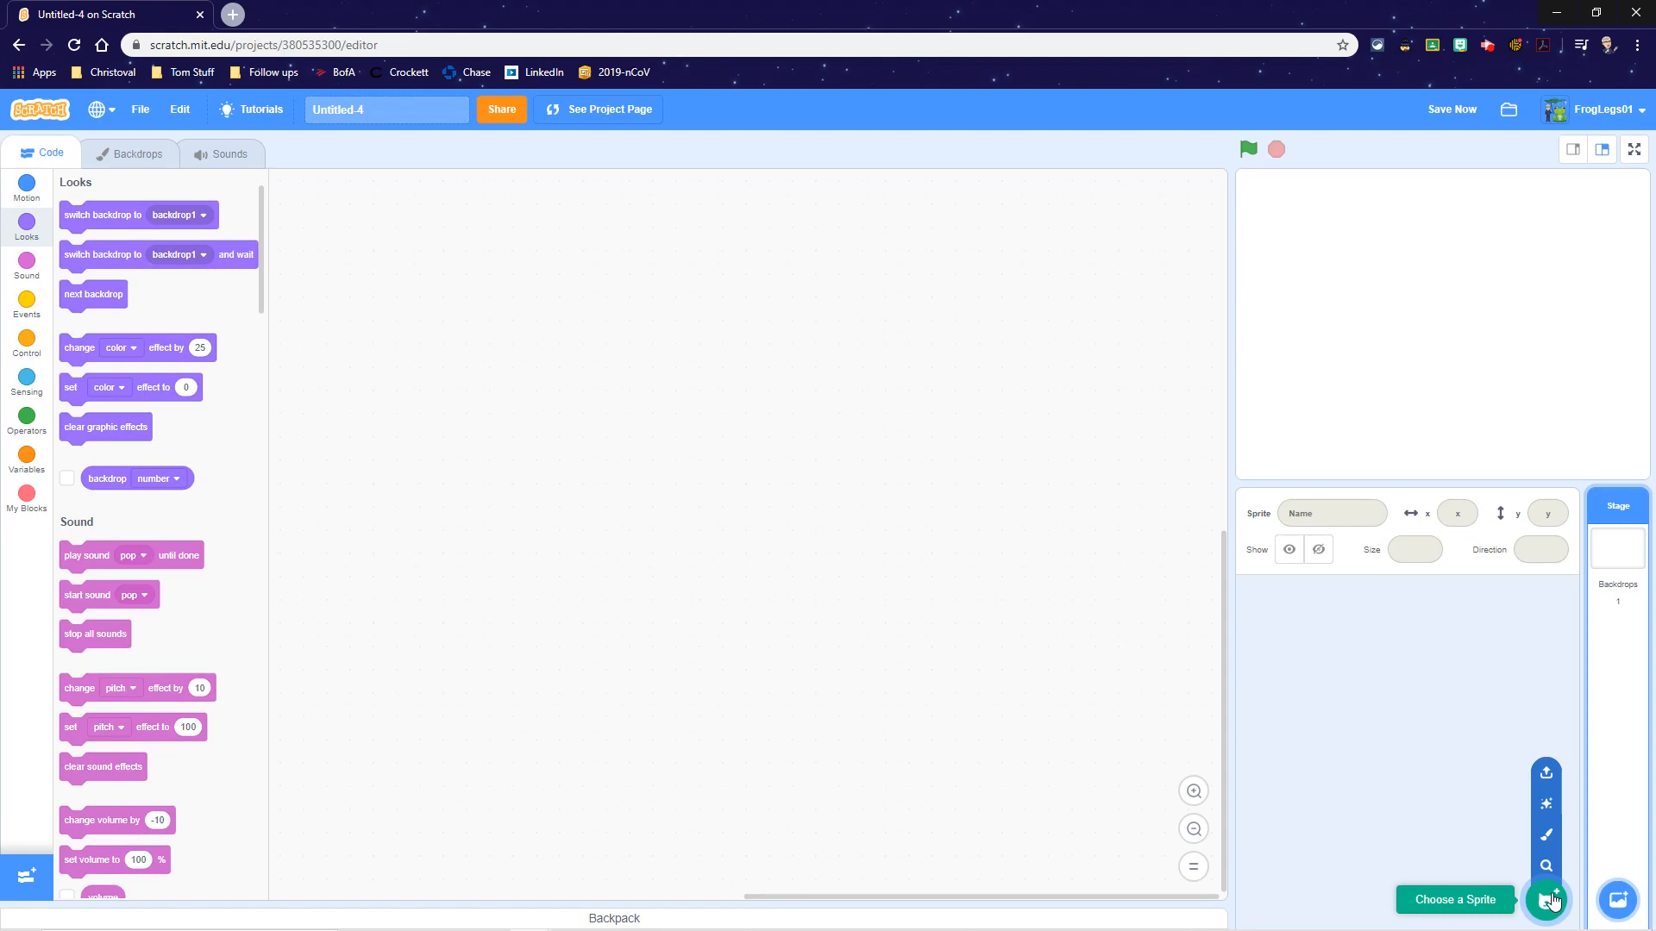
click(1548, 838)
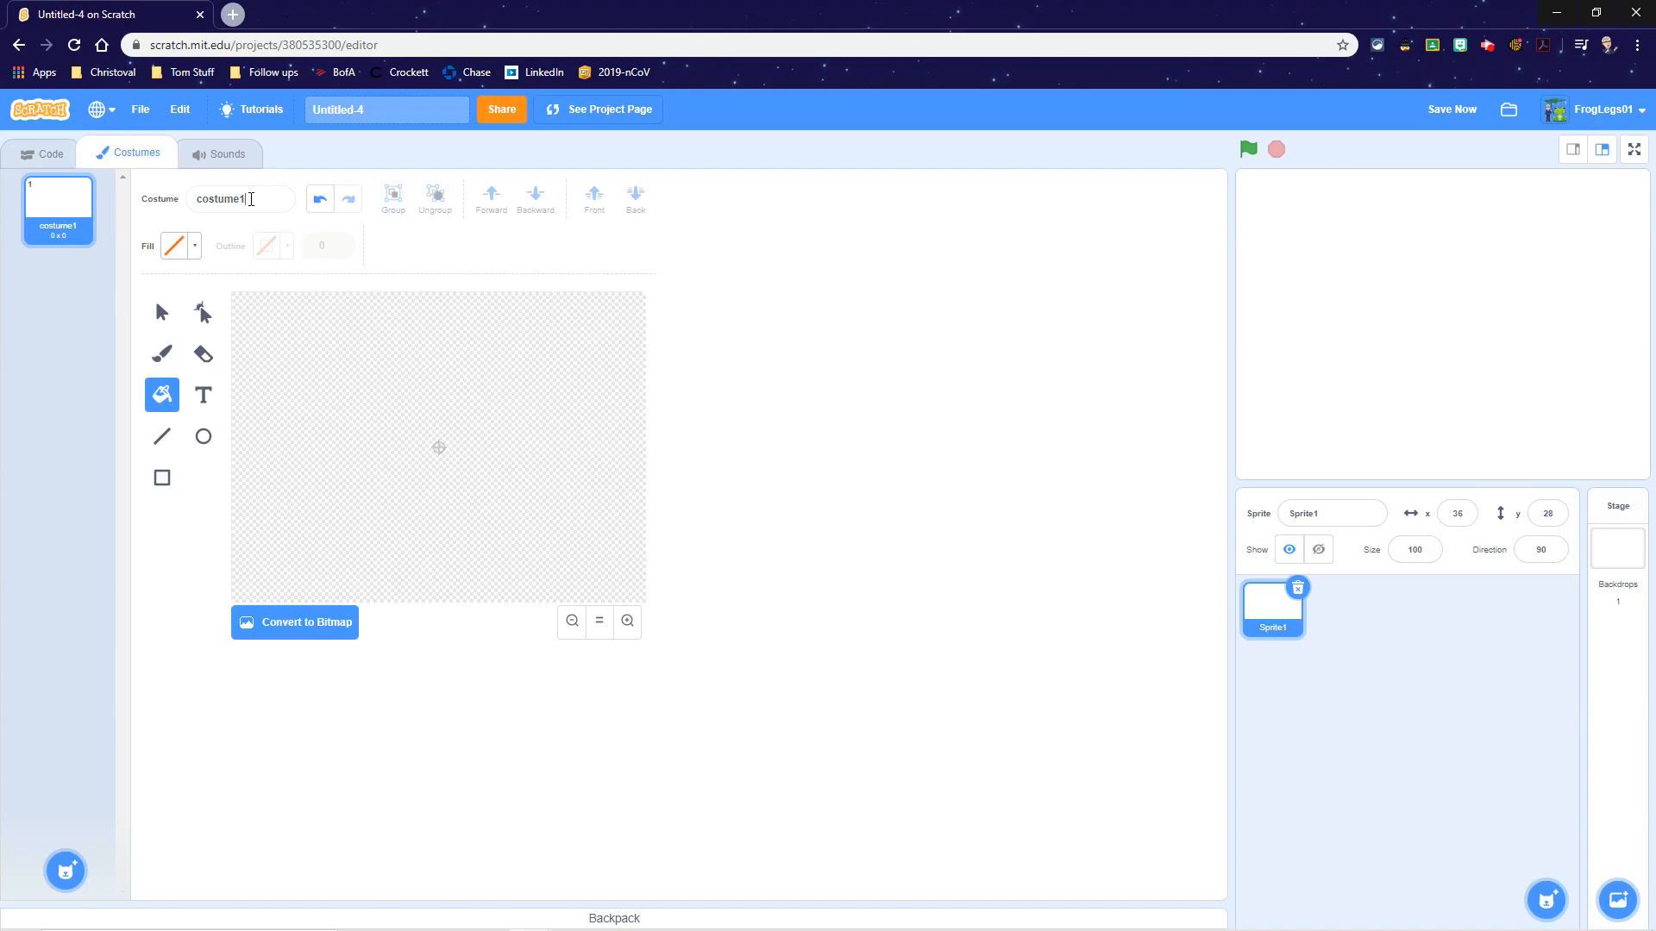
Step: Rename the blank costume to Froggy
click(252, 199)
drag(252, 200, 199, 194)
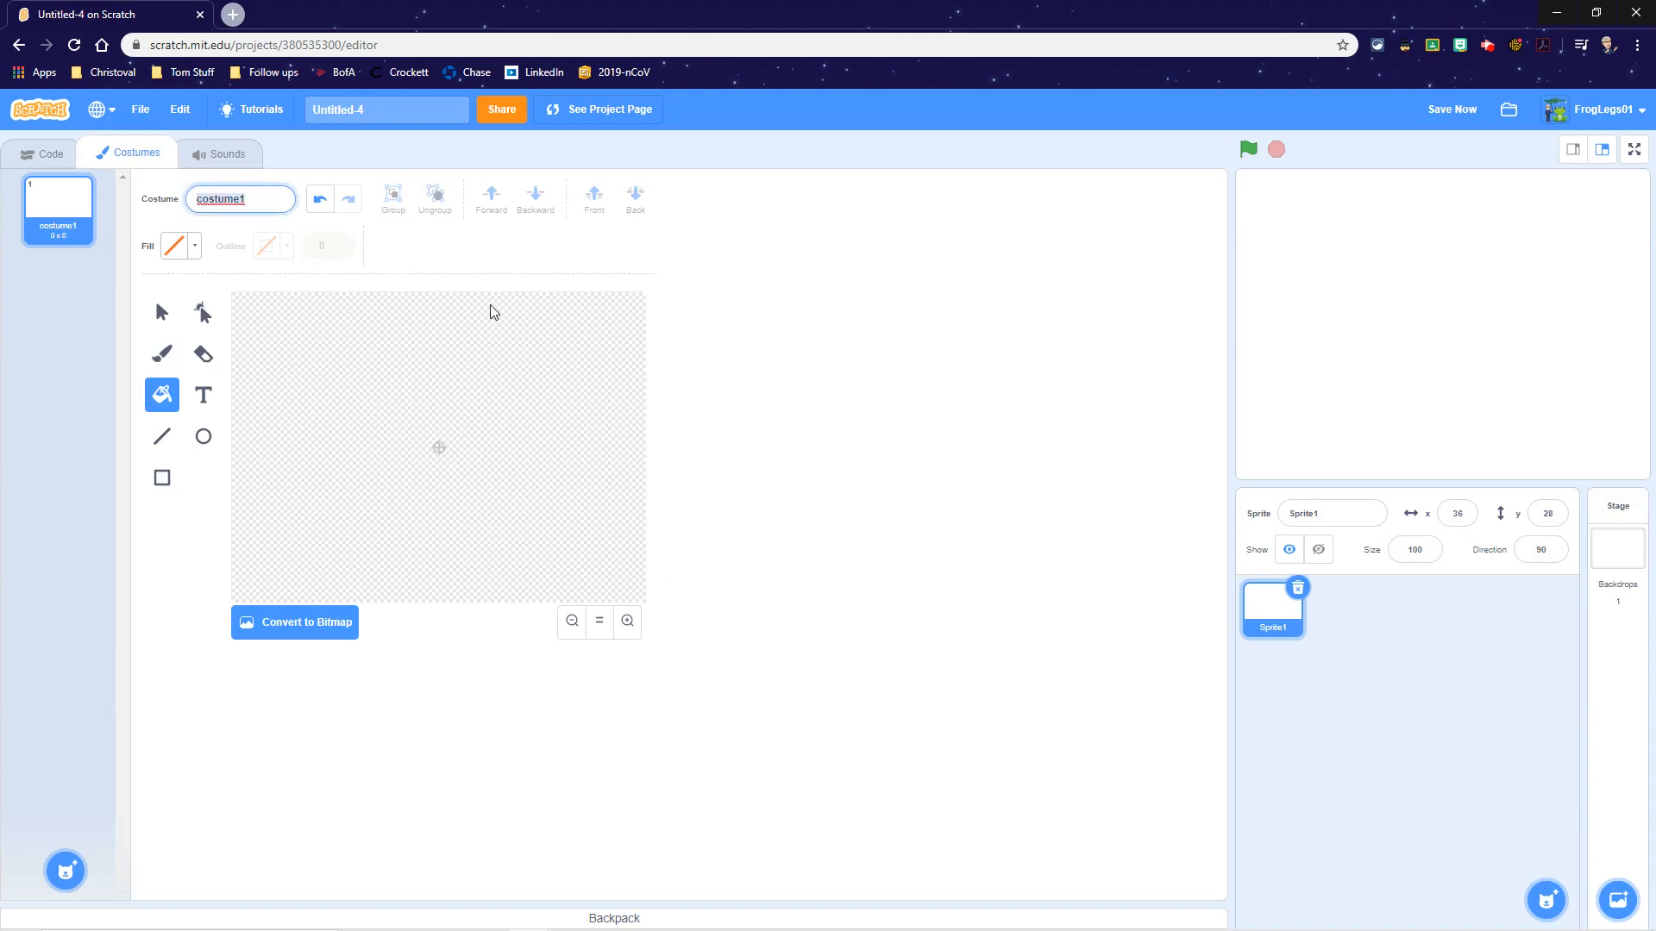
text(Froggy)
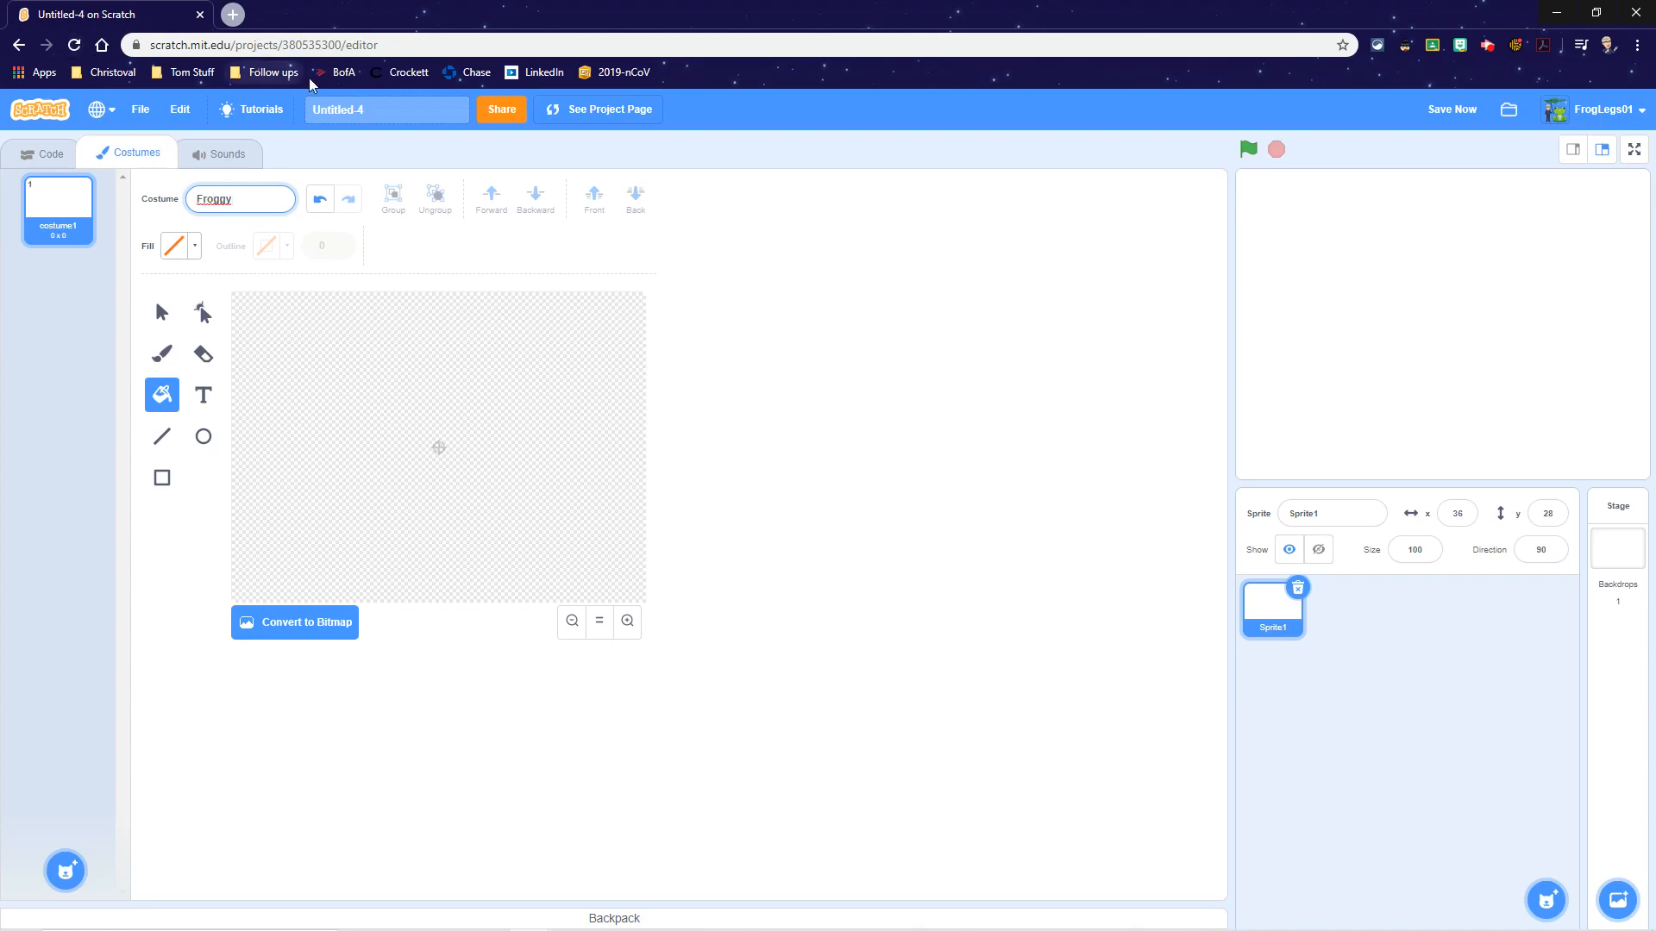
key(Return)
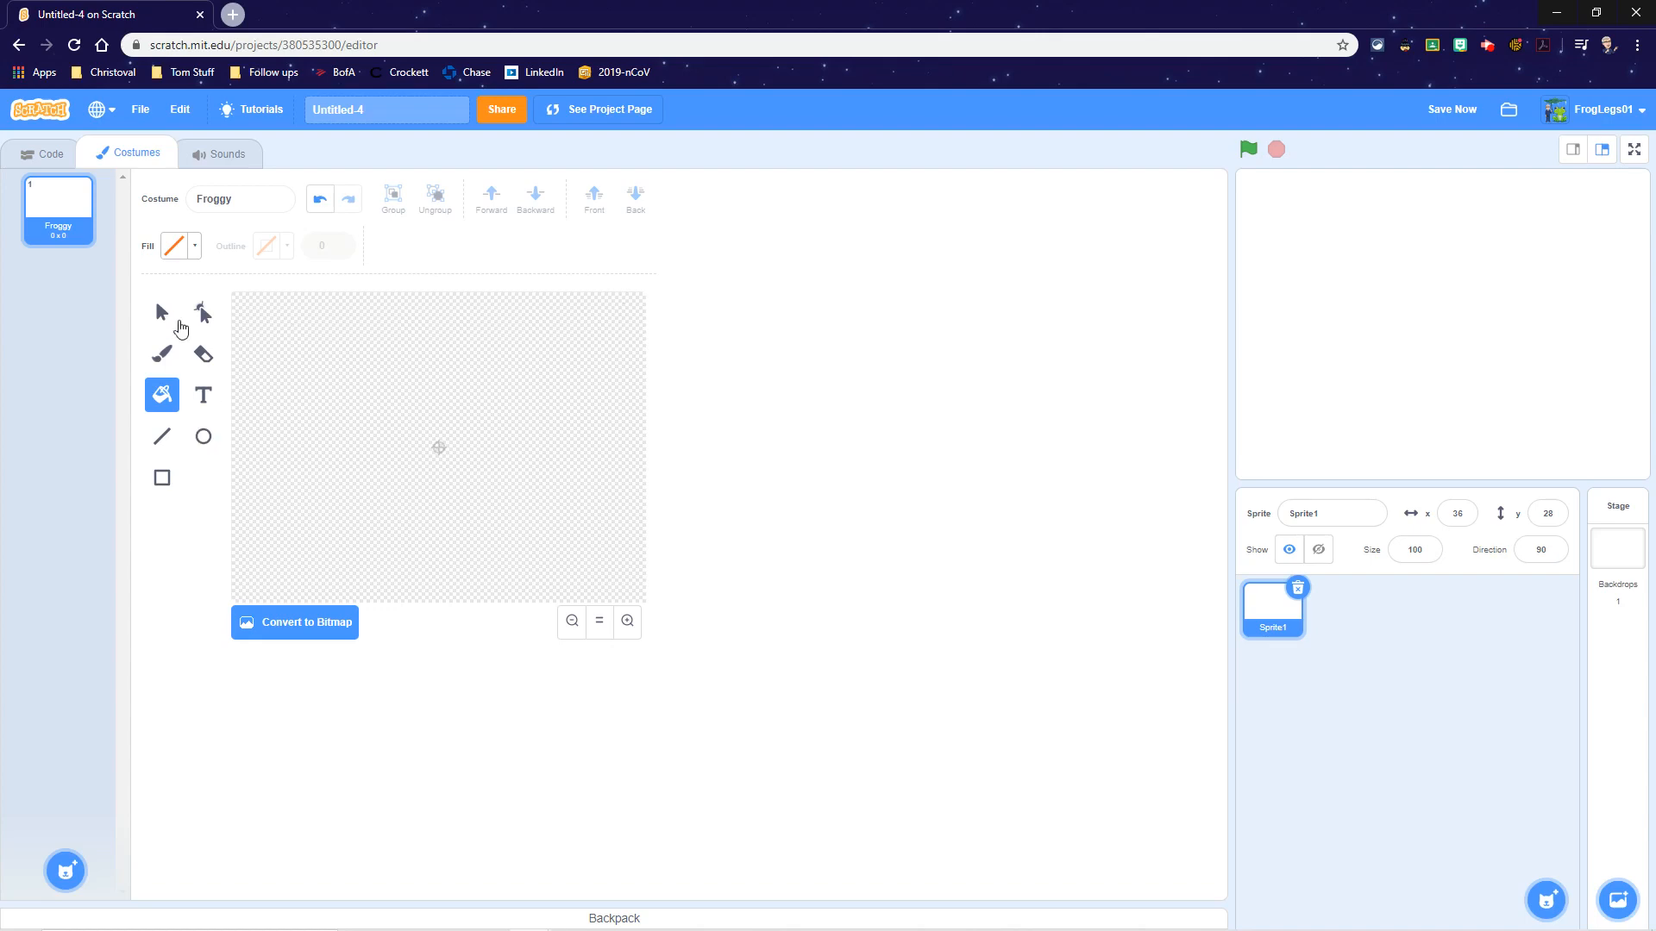
Step: Draw a tall oval body about 71 x 108 near the canvas centre, filled dark green with color 43, saturation 100 and brightness 68
click(186, 250)
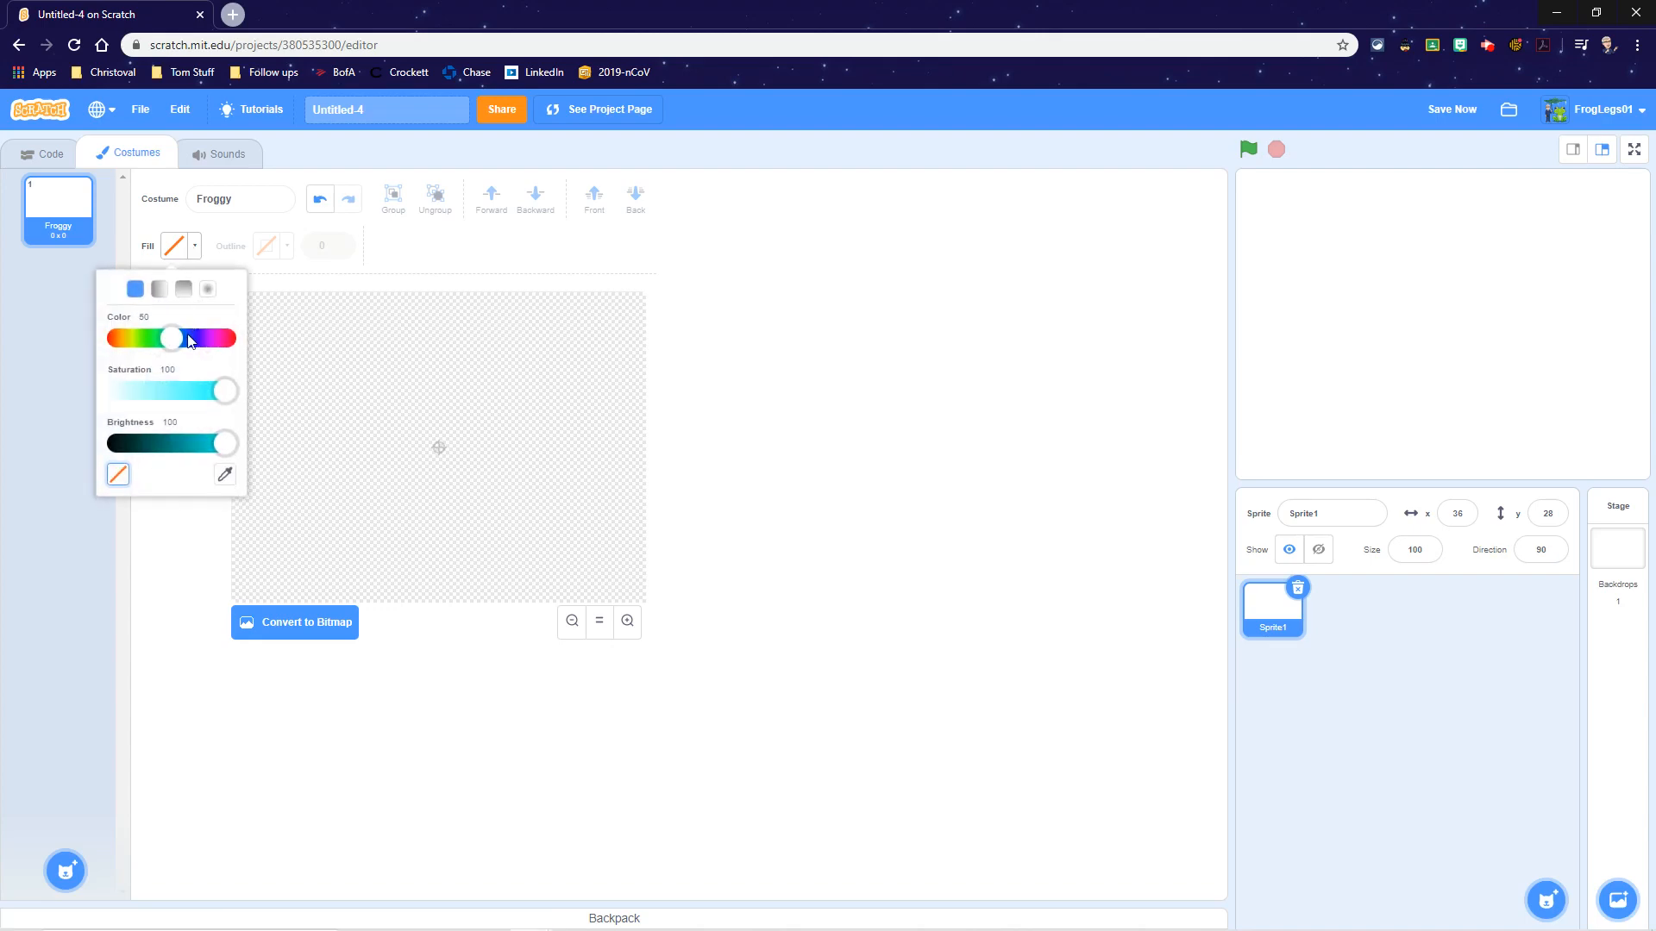
click(179, 345)
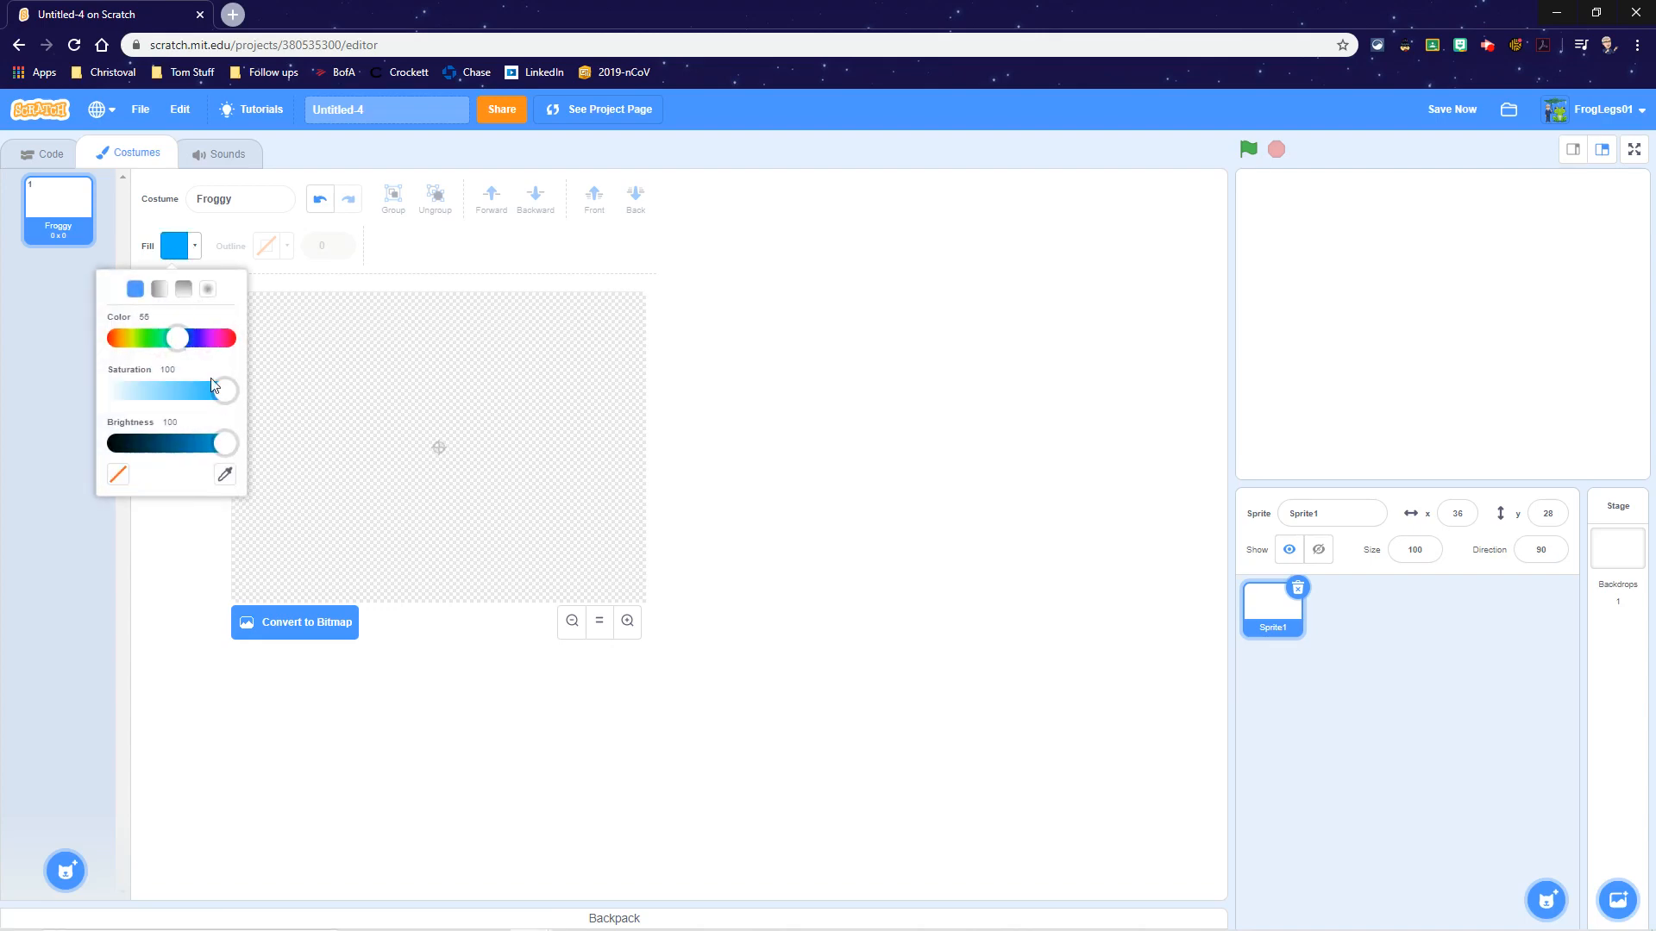
drag(181, 342, 166, 342)
drag(226, 443, 192, 442)
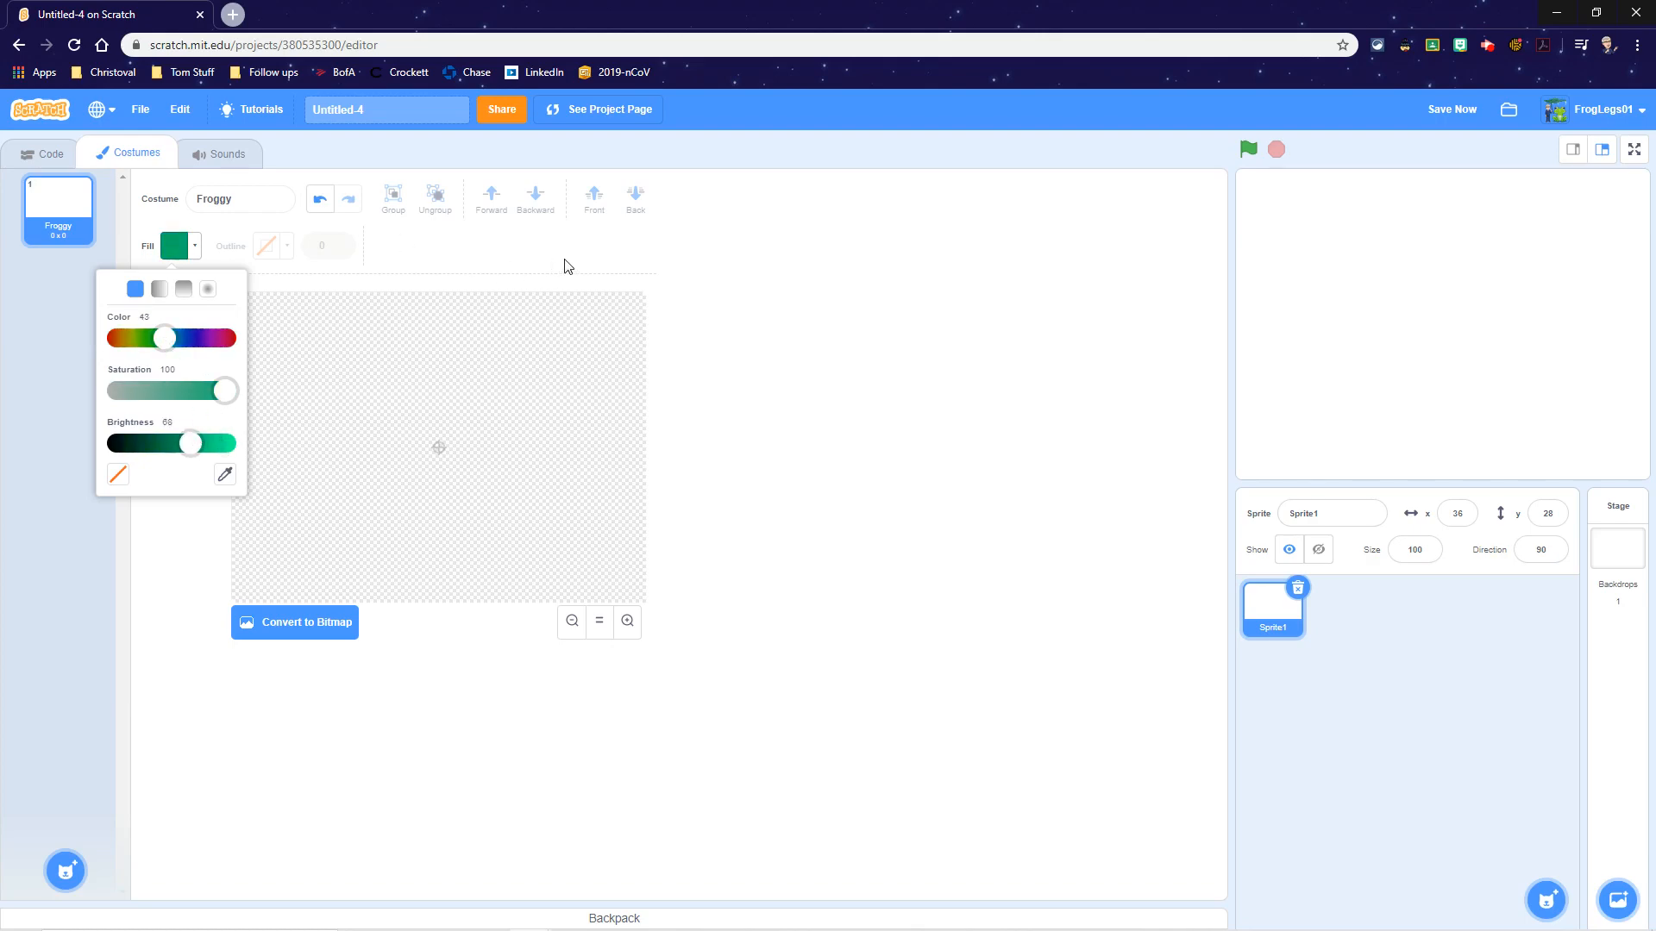
click(713, 307)
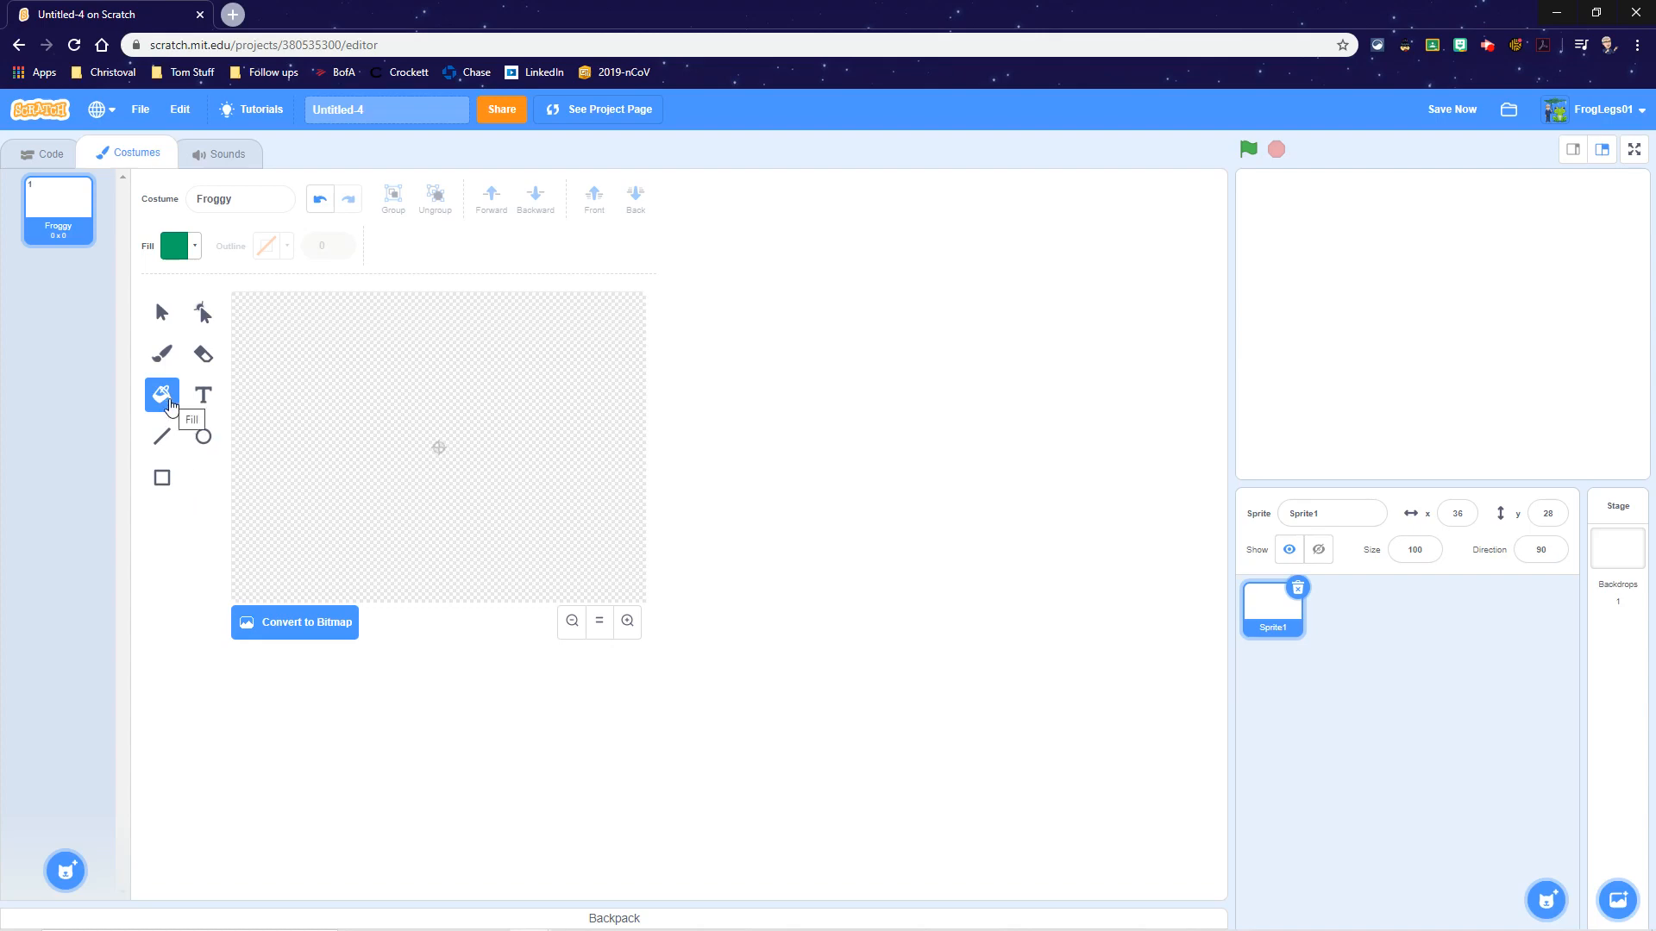
click(204, 441)
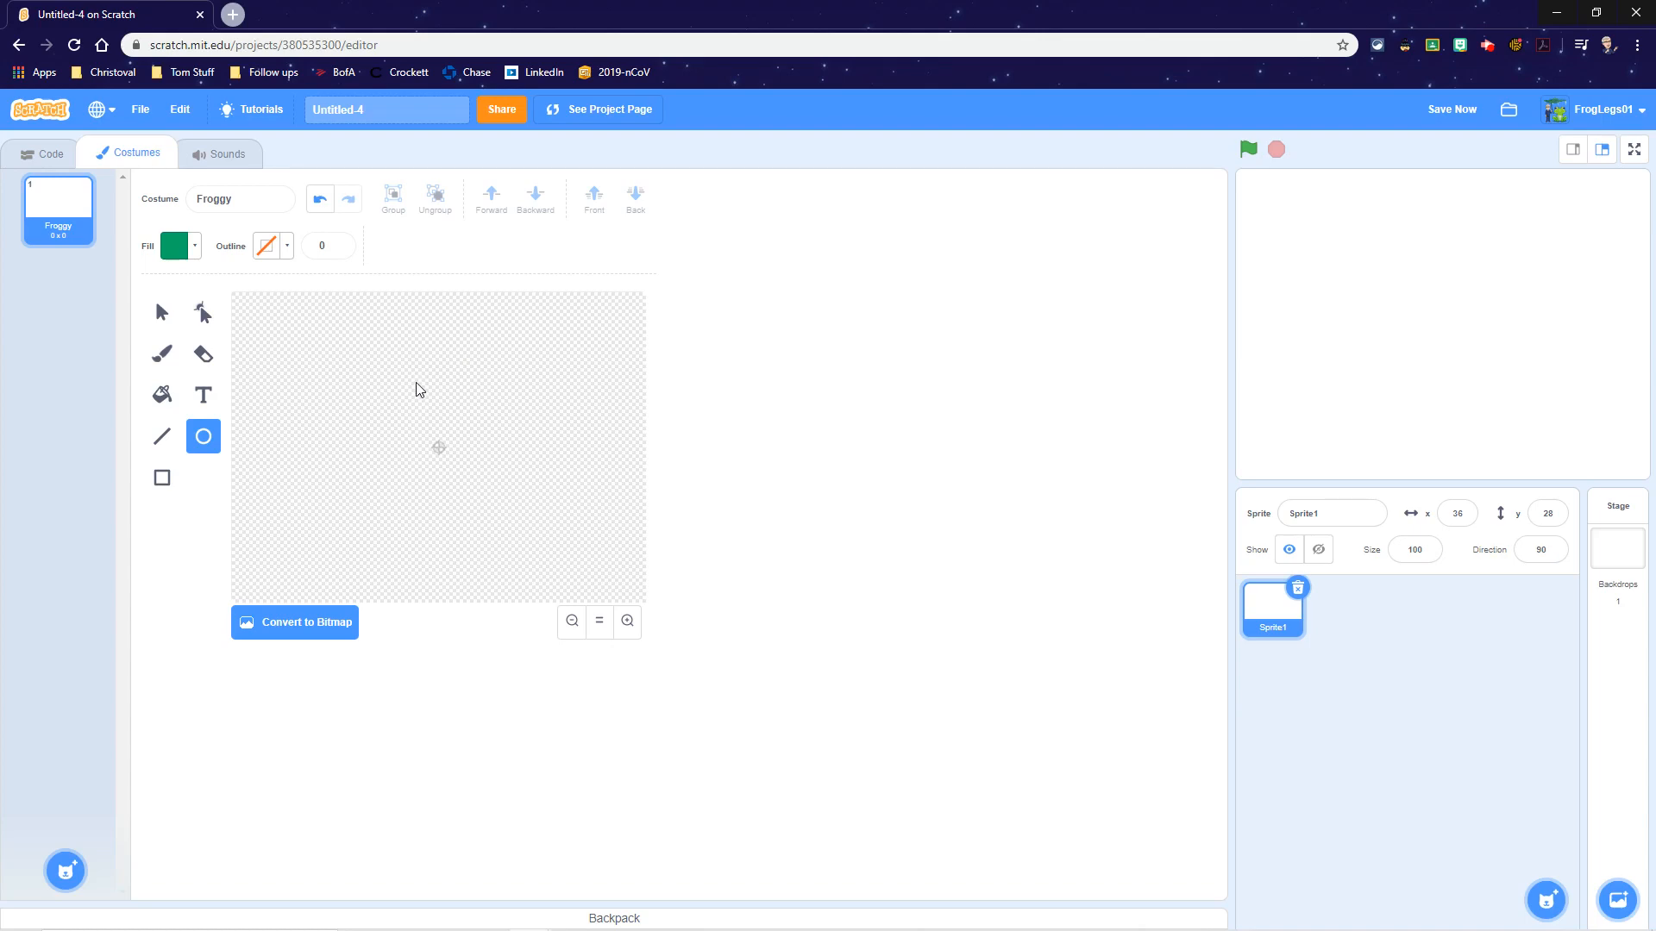
drag(418, 385, 479, 482)
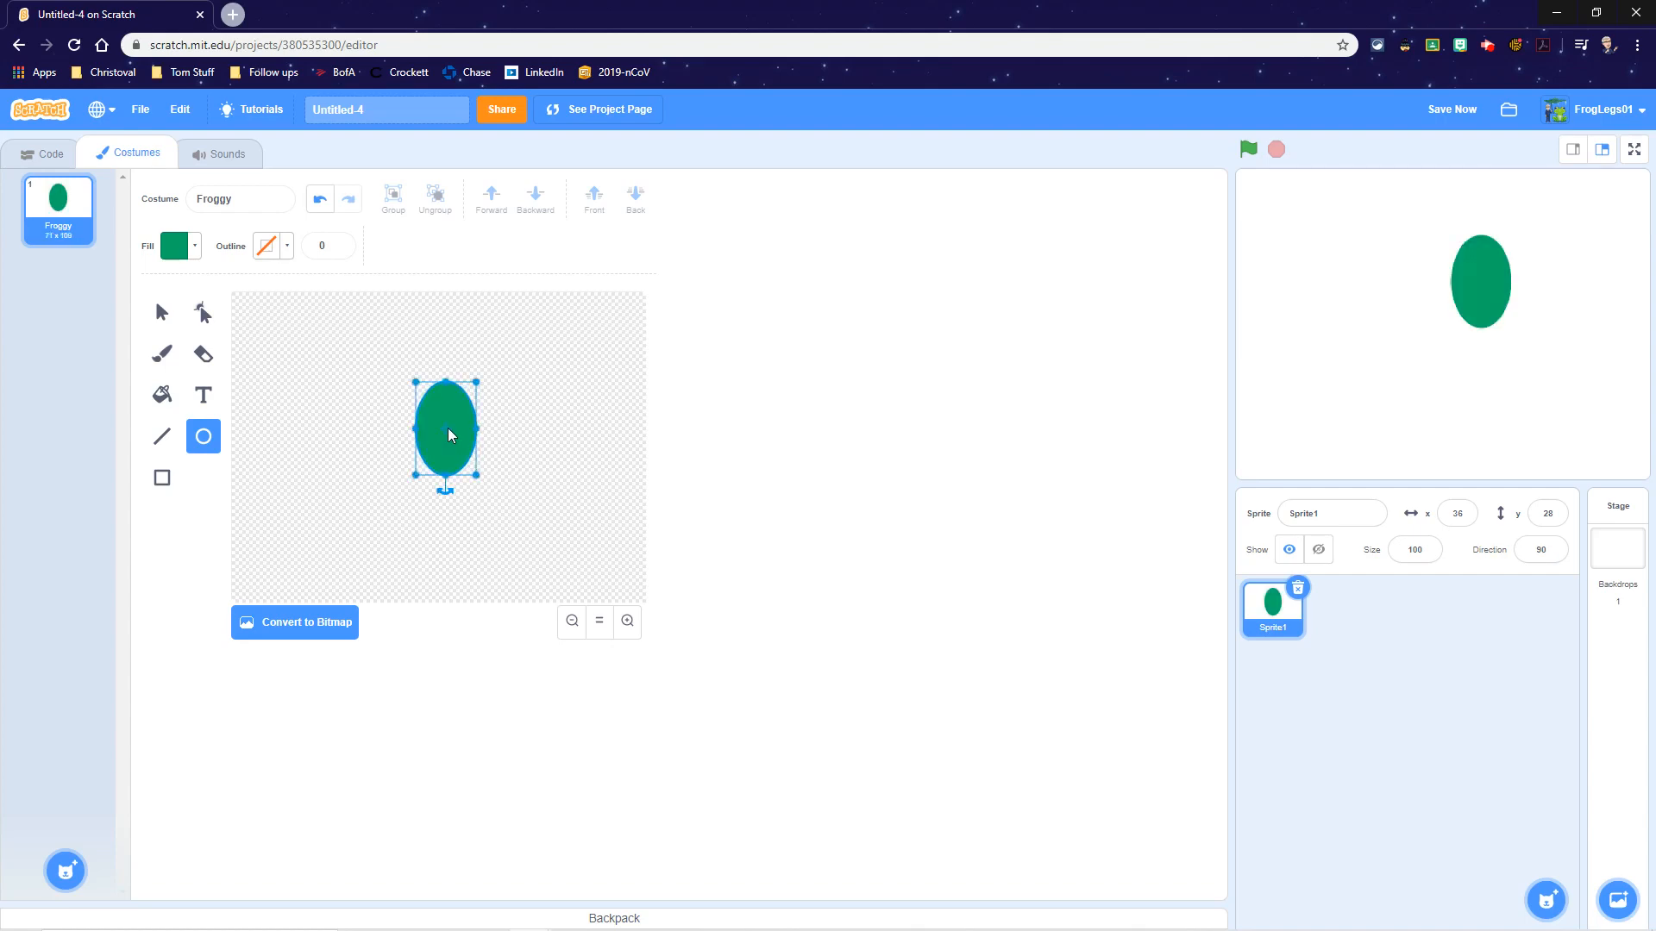
Step: Give the green oval a near-black outline with brightness 8 and shift it slightly to centre it horizontally on the canvas
click(274, 247)
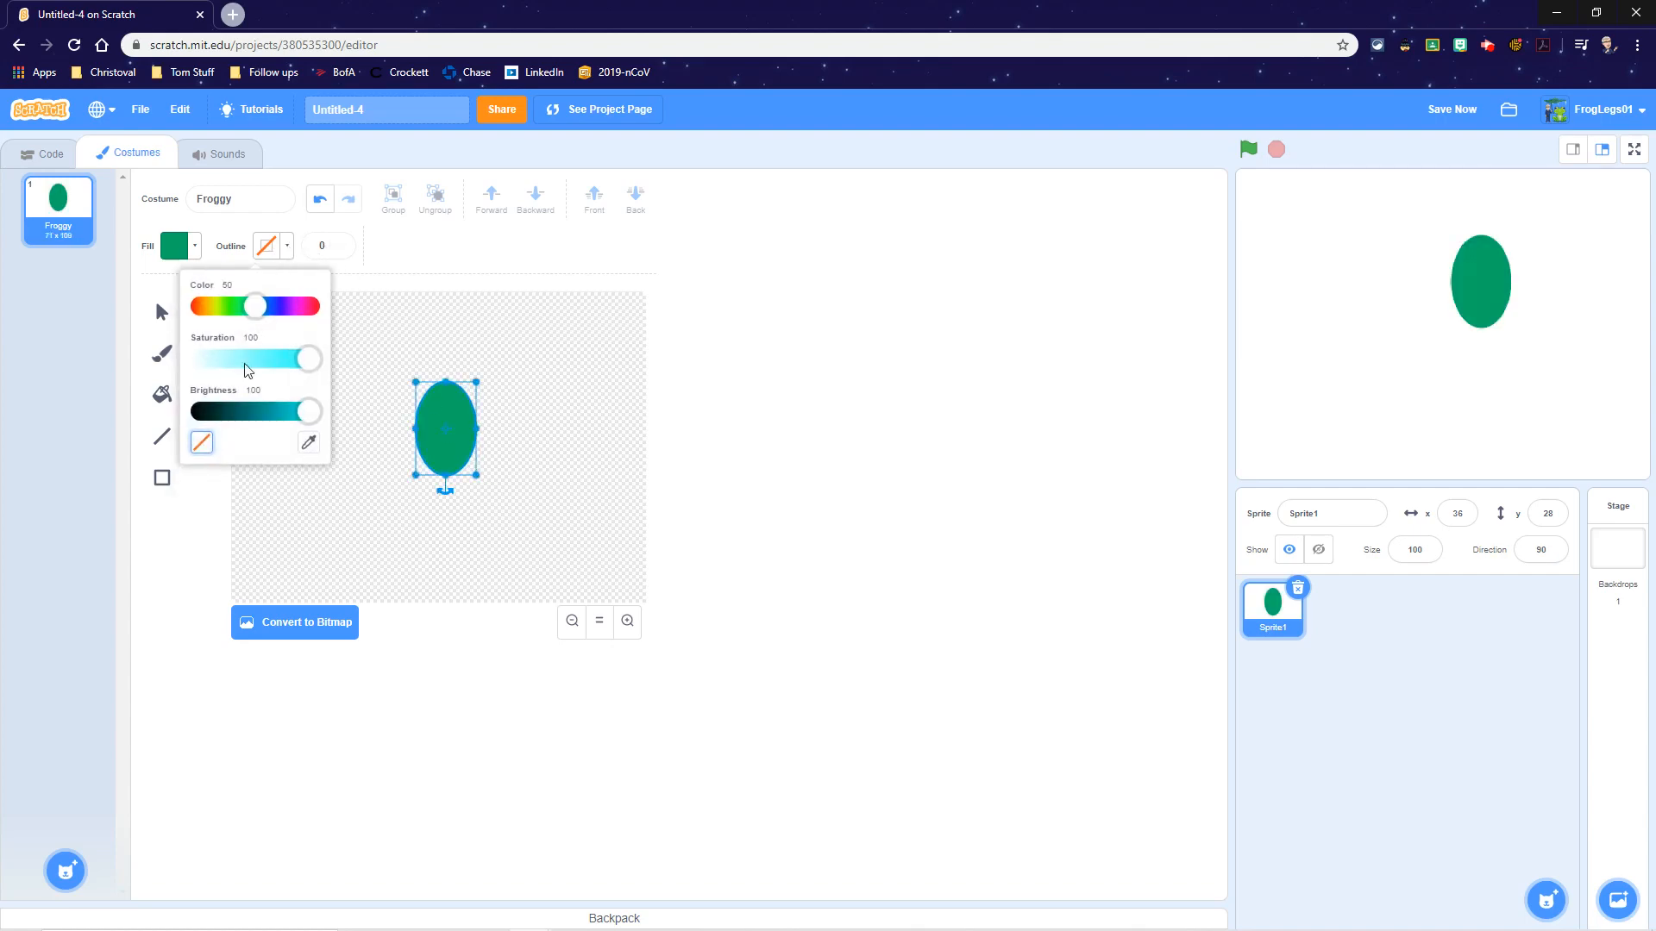
click(201, 414)
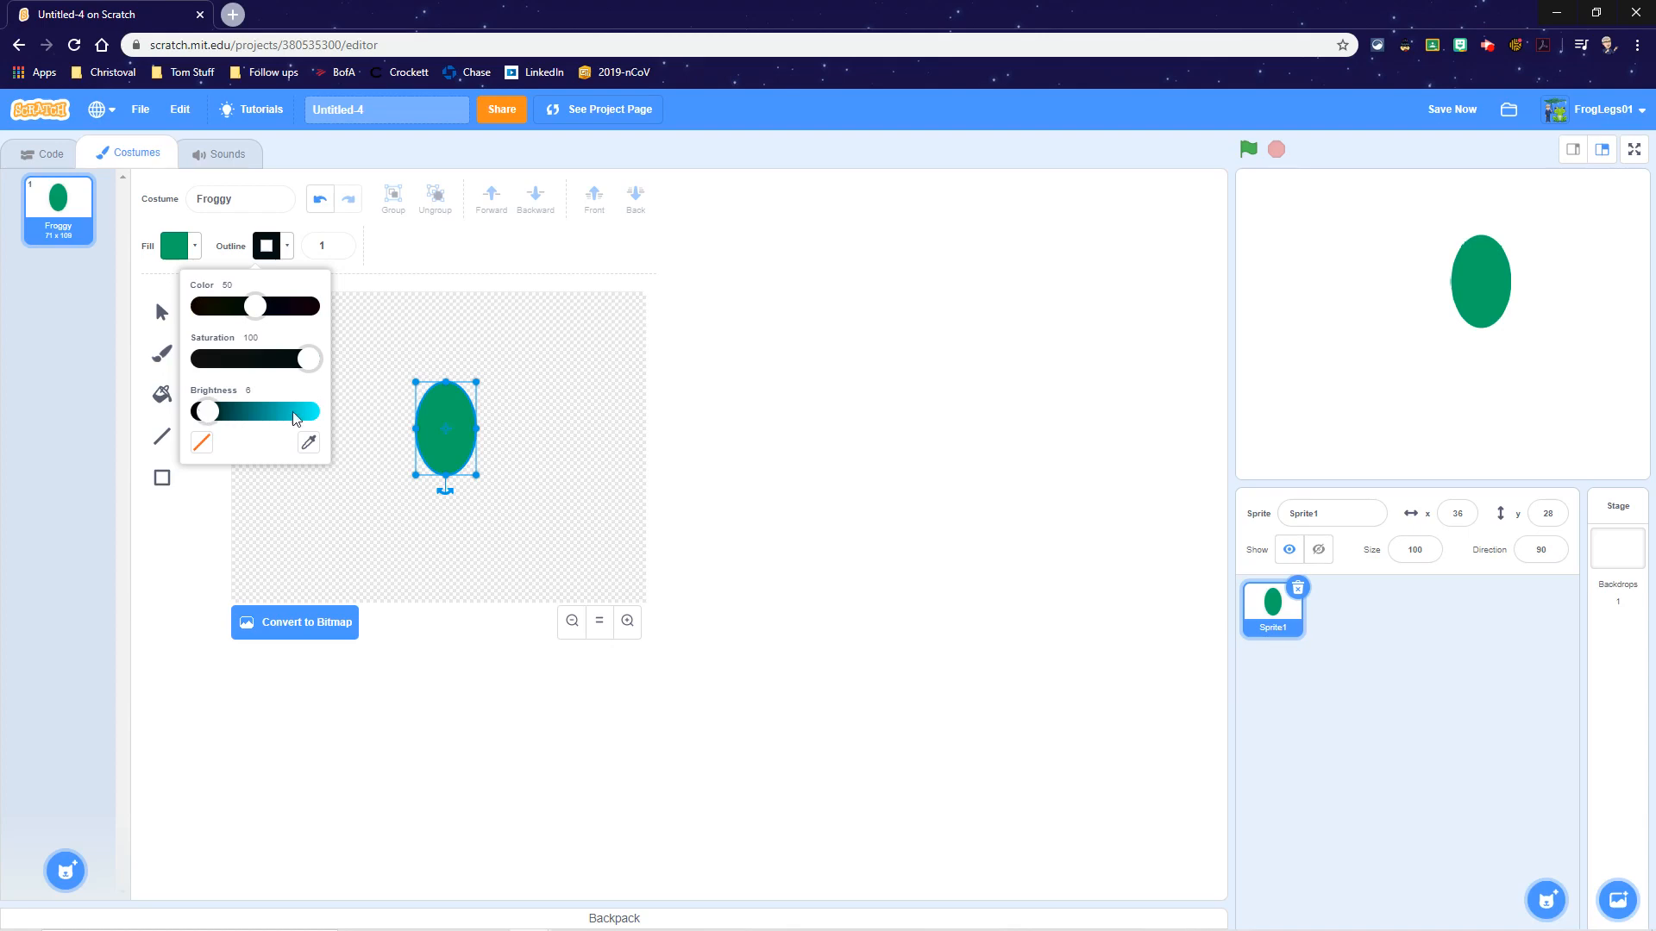
click(898, 402)
mouse_move(446, 431)
mouse_down()
mouse_move(454, 449)
mouse_move(438, 431)
mouse_up()
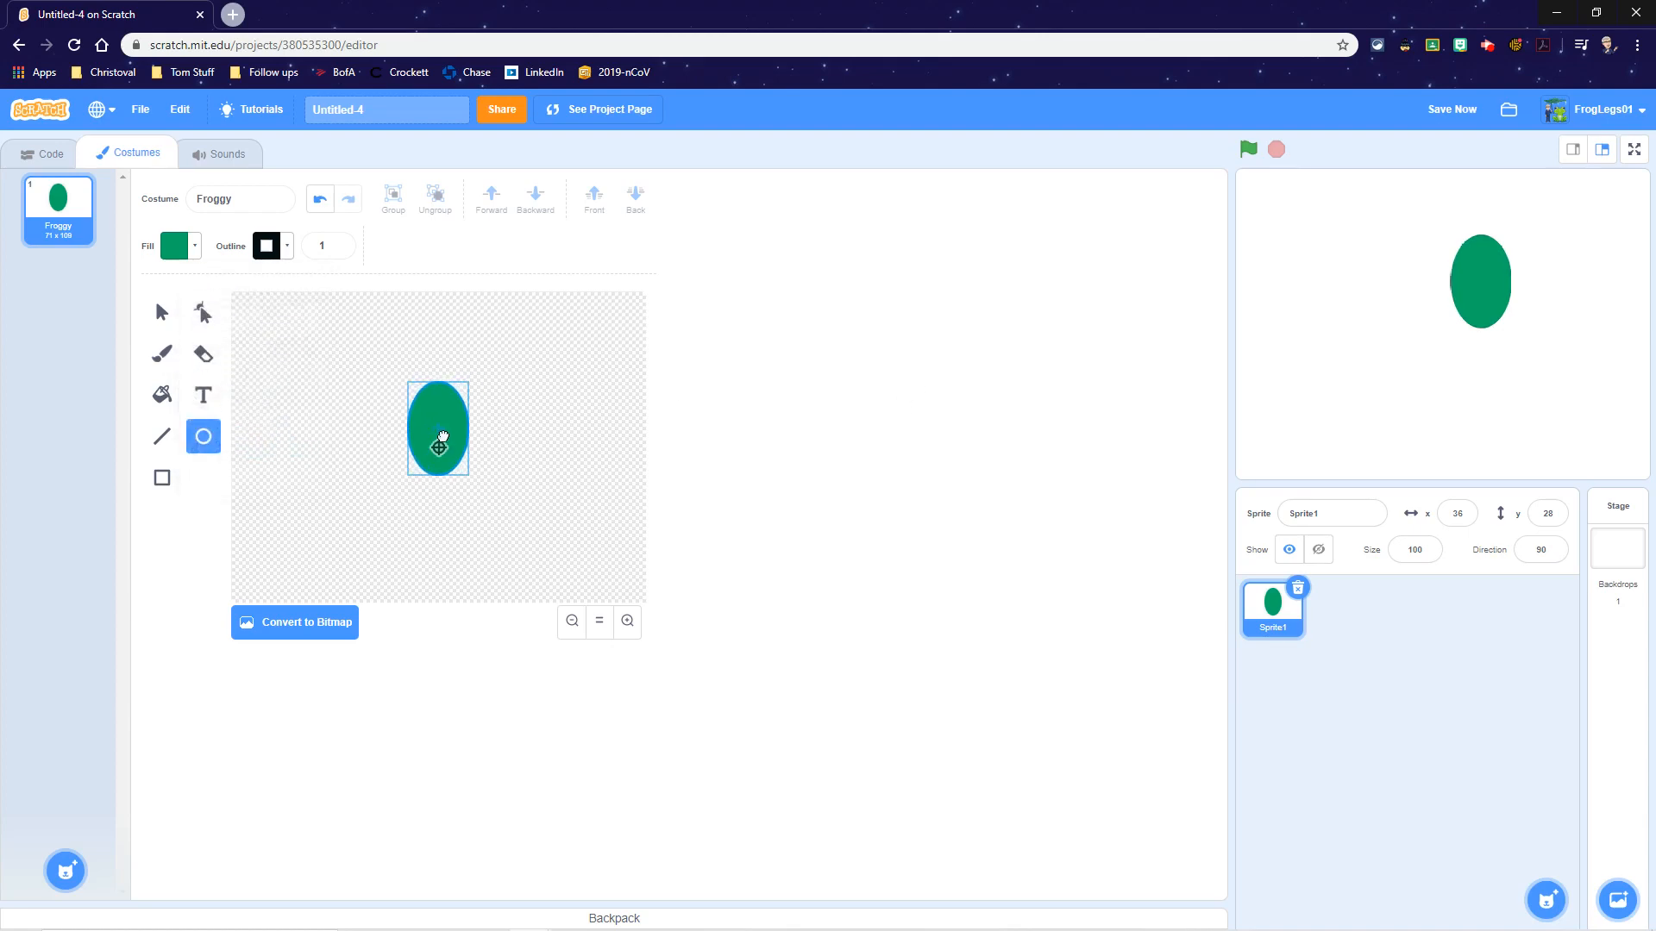
click(480, 536)
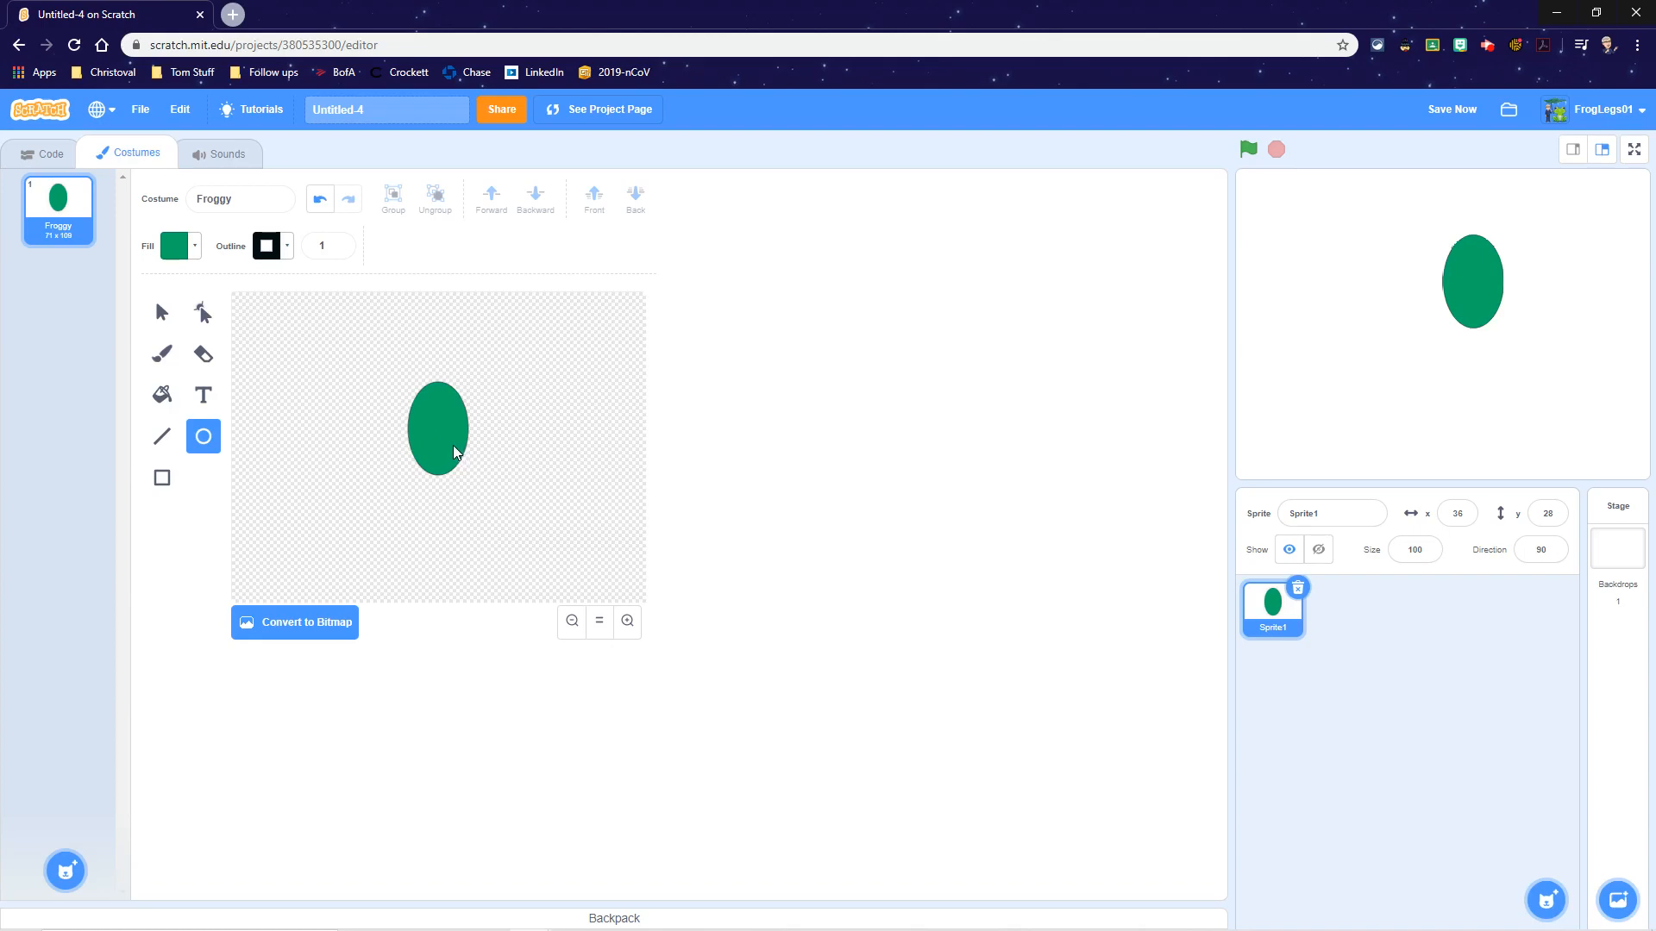
Step: Thicken the green oval's outline to a width of 3 and nudge the oval slightly sideways
click(161, 314)
drag(429, 426, 431, 426)
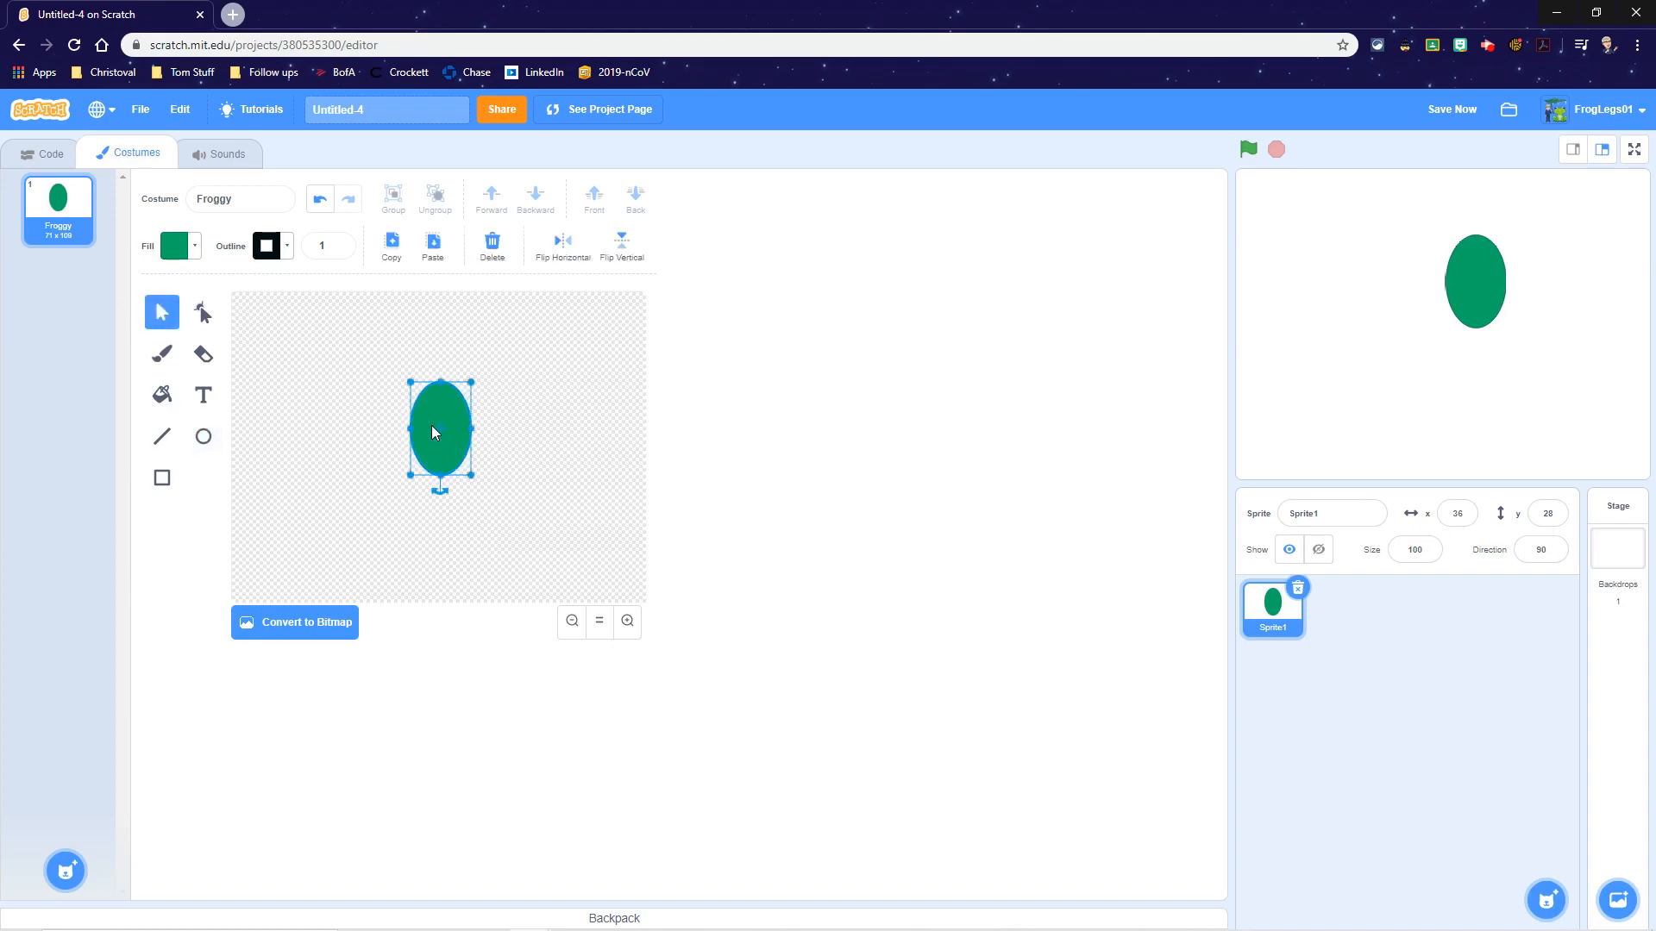
click(340, 247)
click(535, 414)
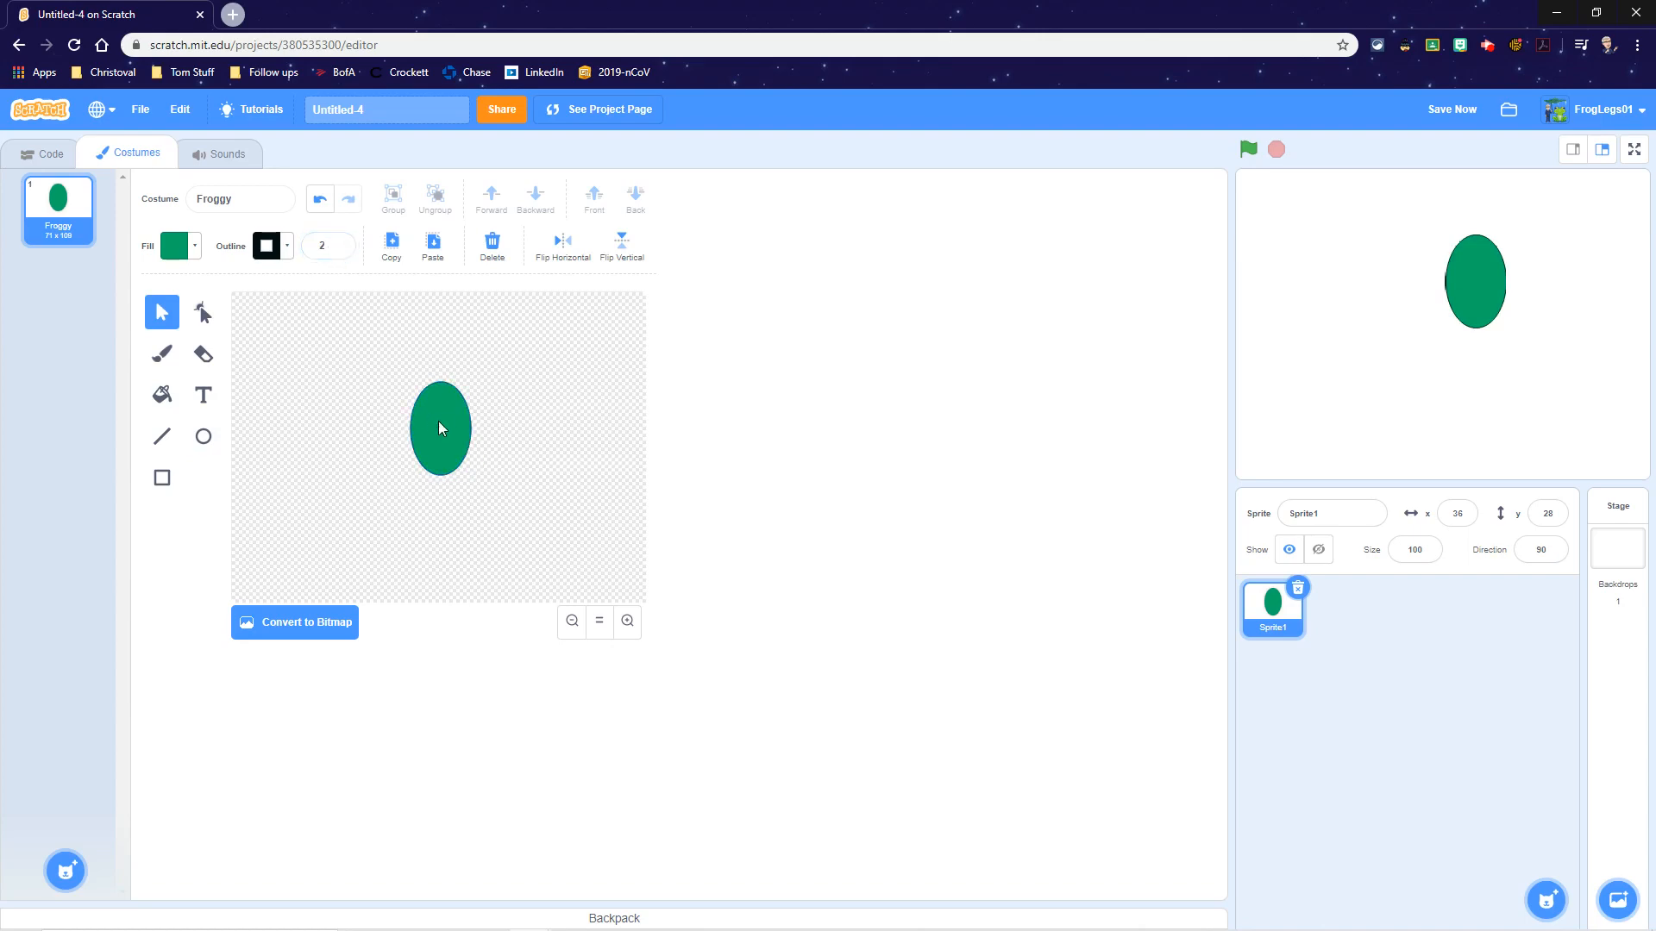
drag(438, 421, 429, 423)
click(339, 244)
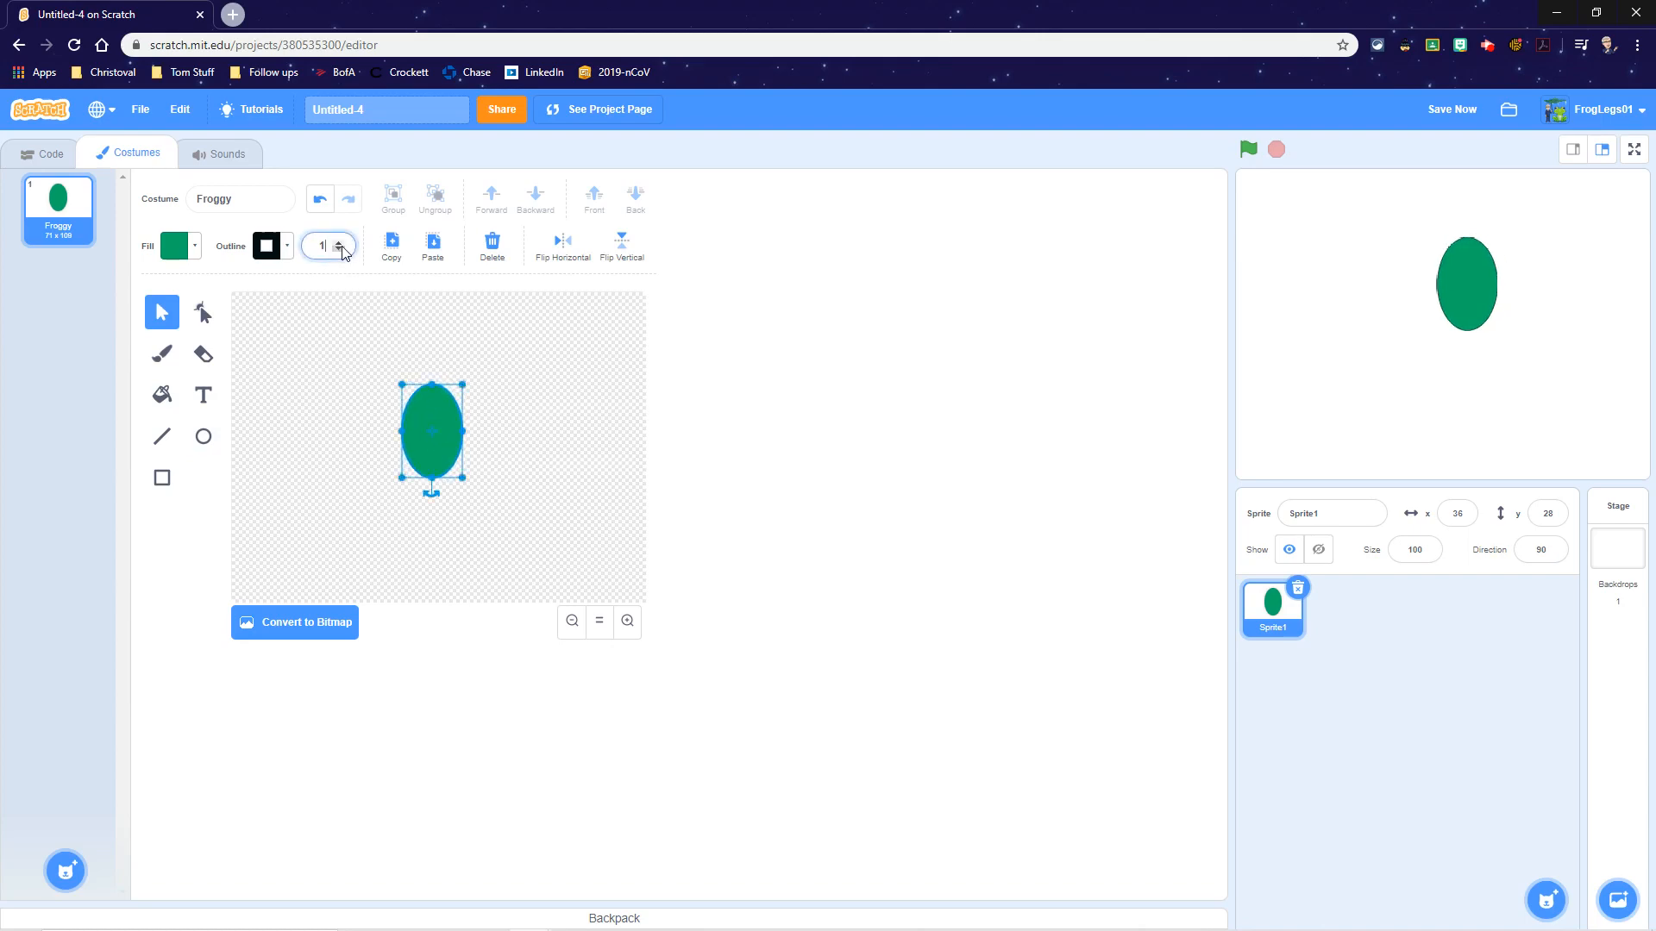
click(363, 362)
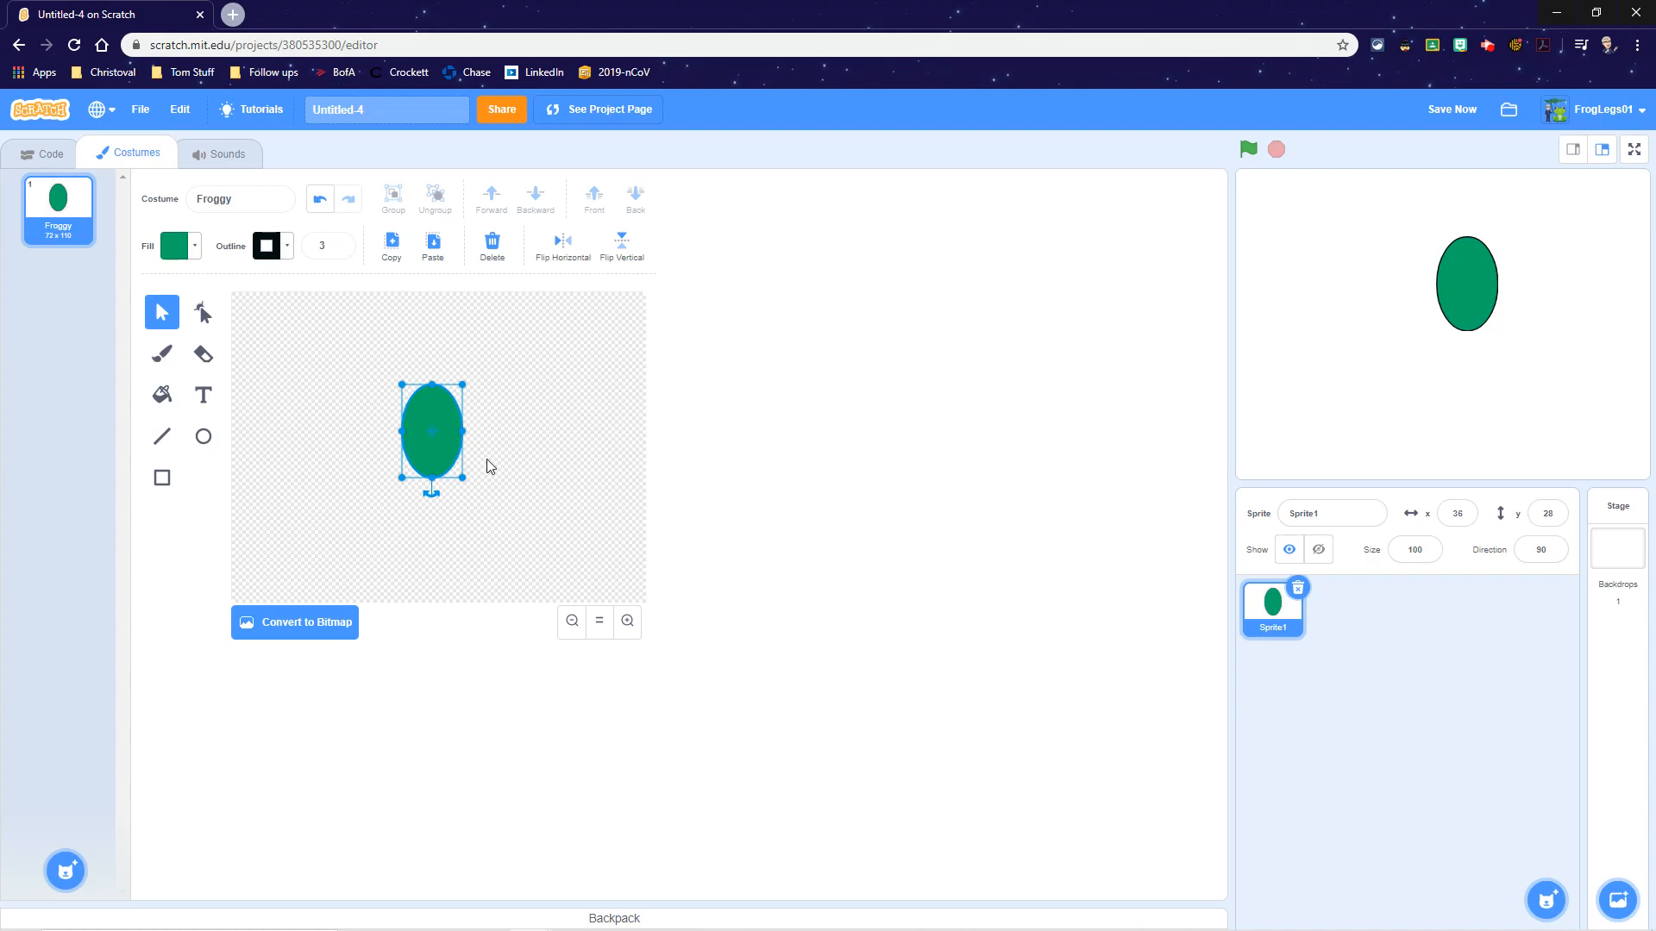
Step: Duplicate the green oval, place the copy above and beside the original, and rotate the copy a quarter turn so it lies horizontally
key(ctrl+c)
key(ctrl+v)
drag(438, 406, 534, 379)
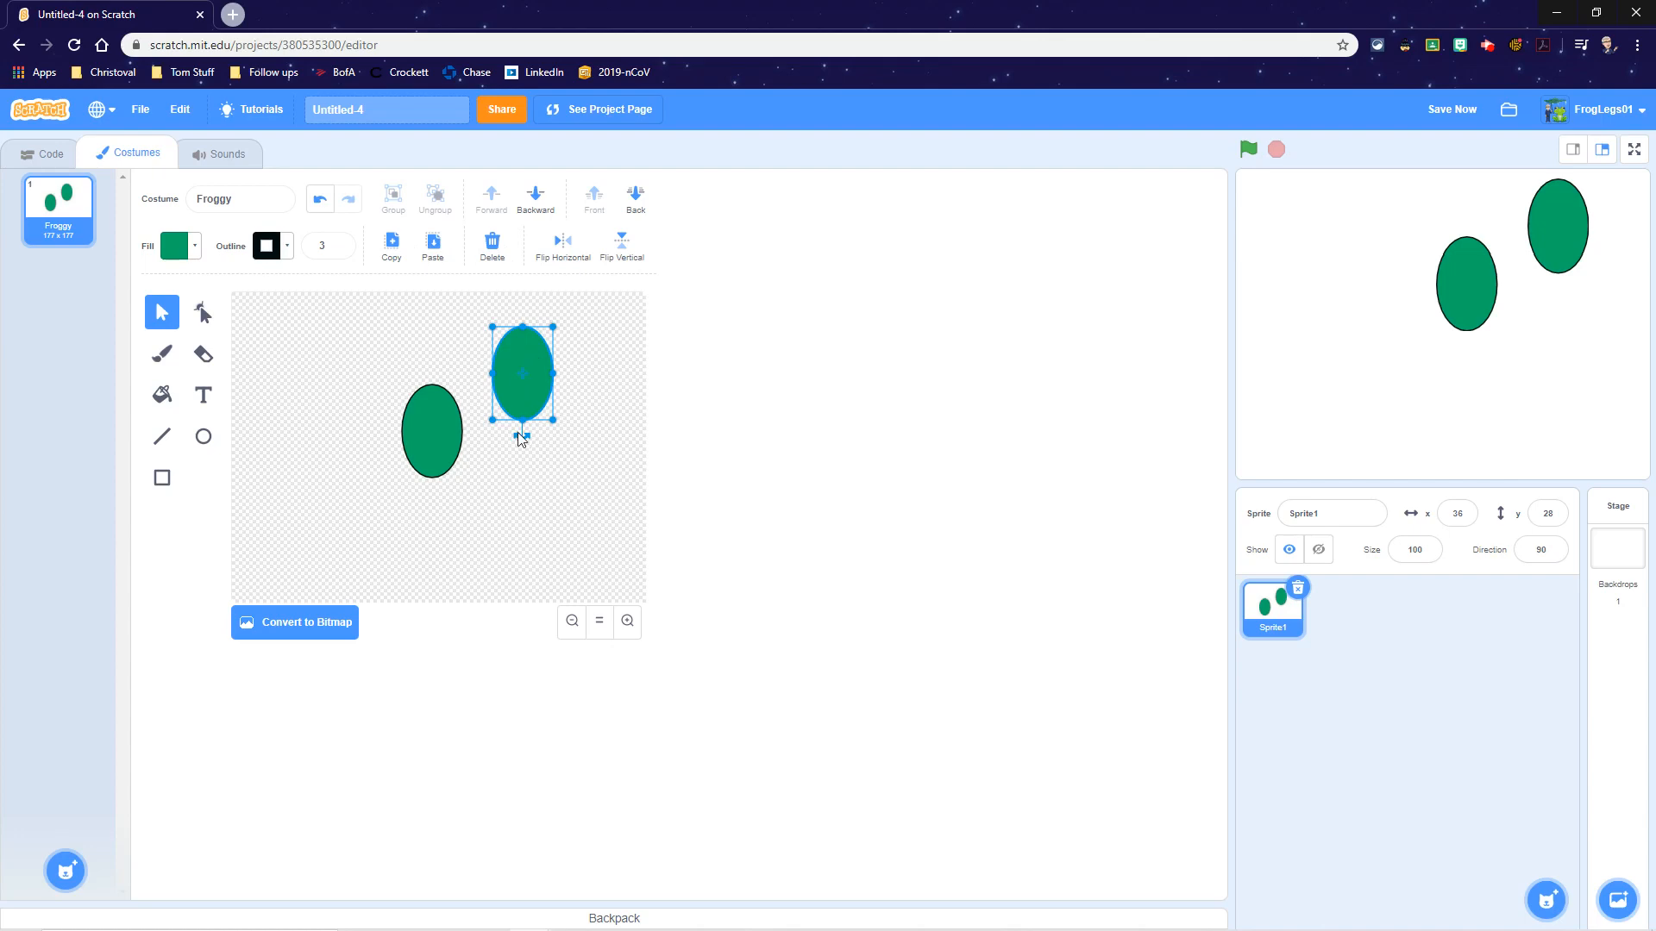
drag(522, 435, 453, 374)
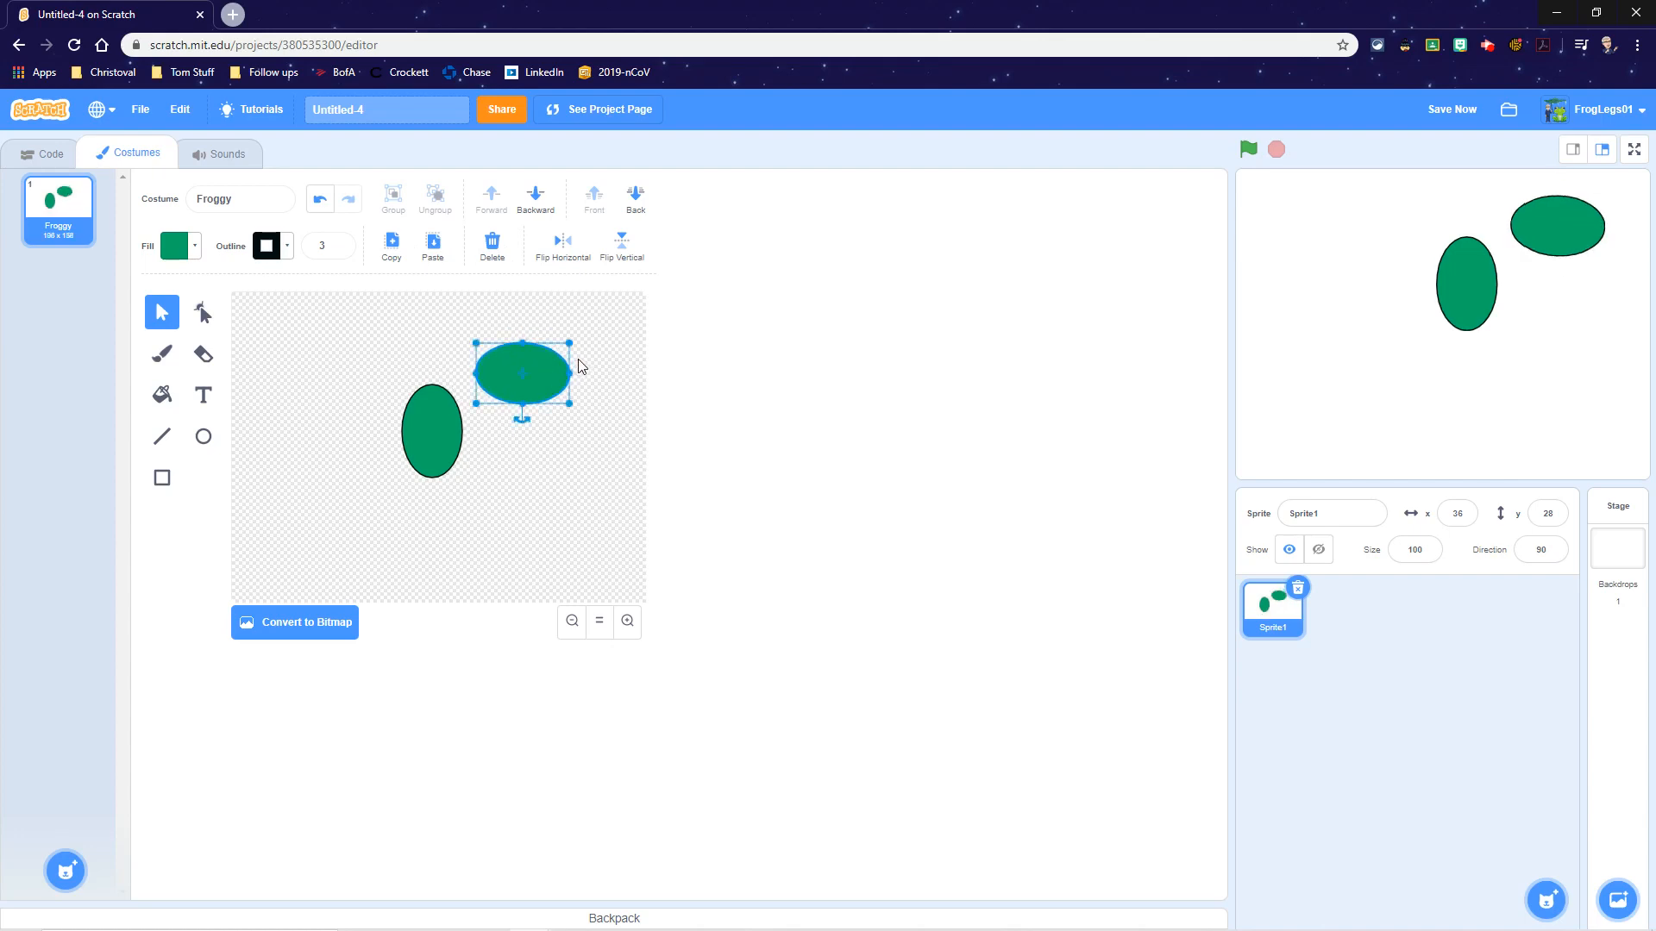
Step: Shrink the copied oval into a nearly round head and place it on the upper end of the body
drag(569, 372, 438, 358)
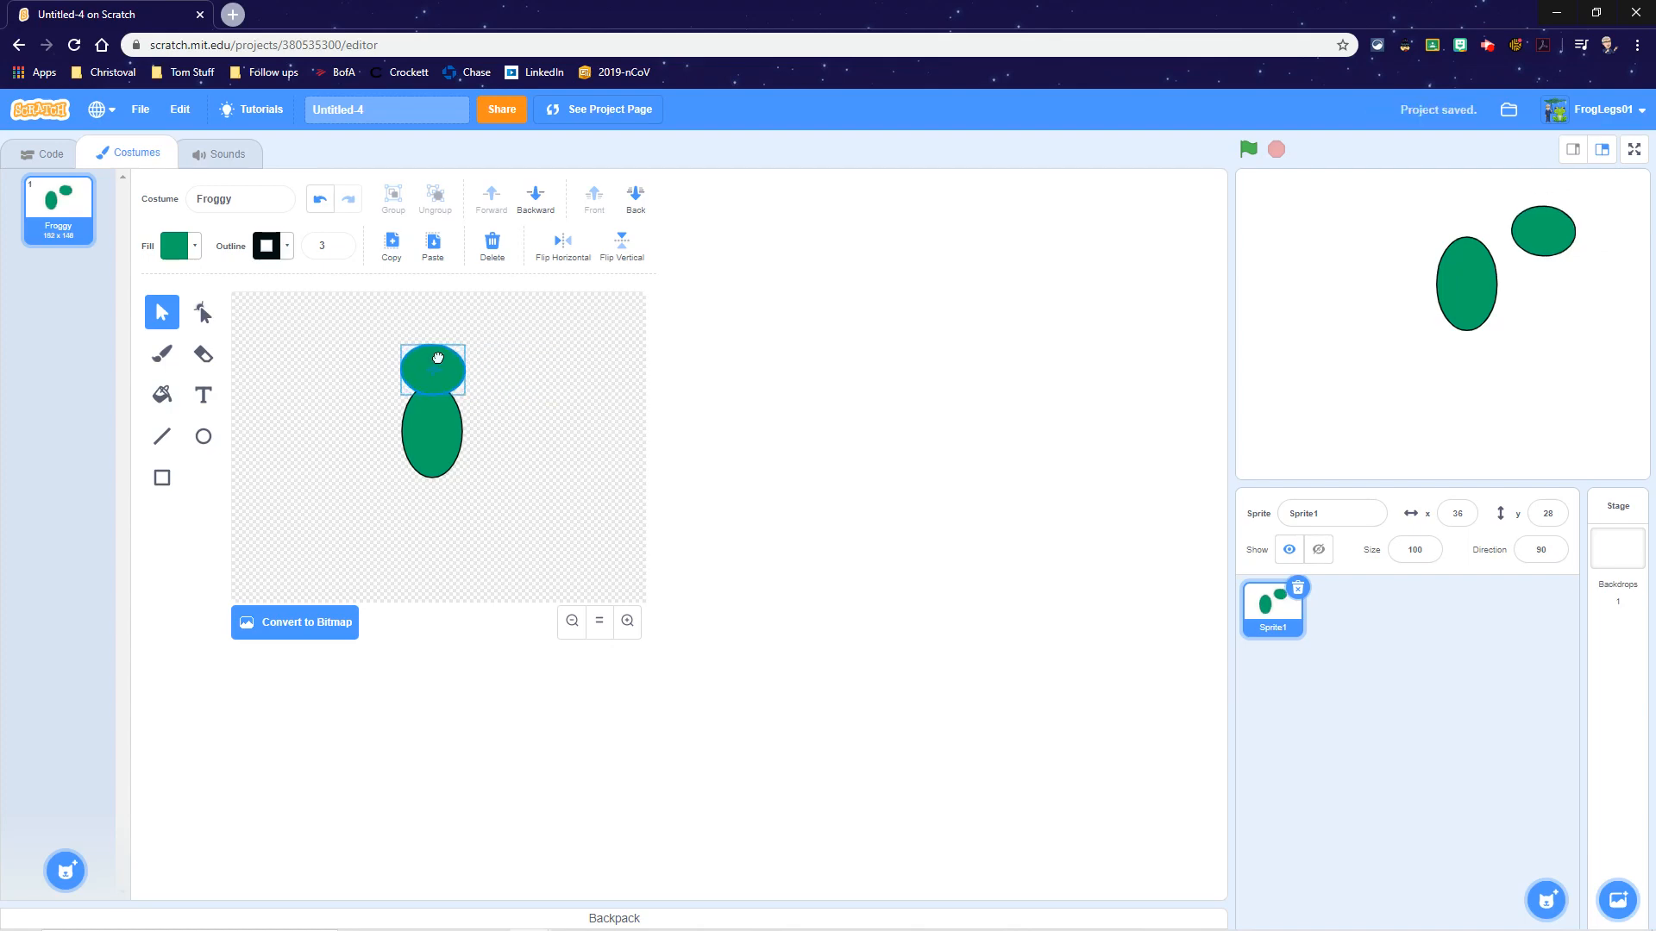
click(520, 438)
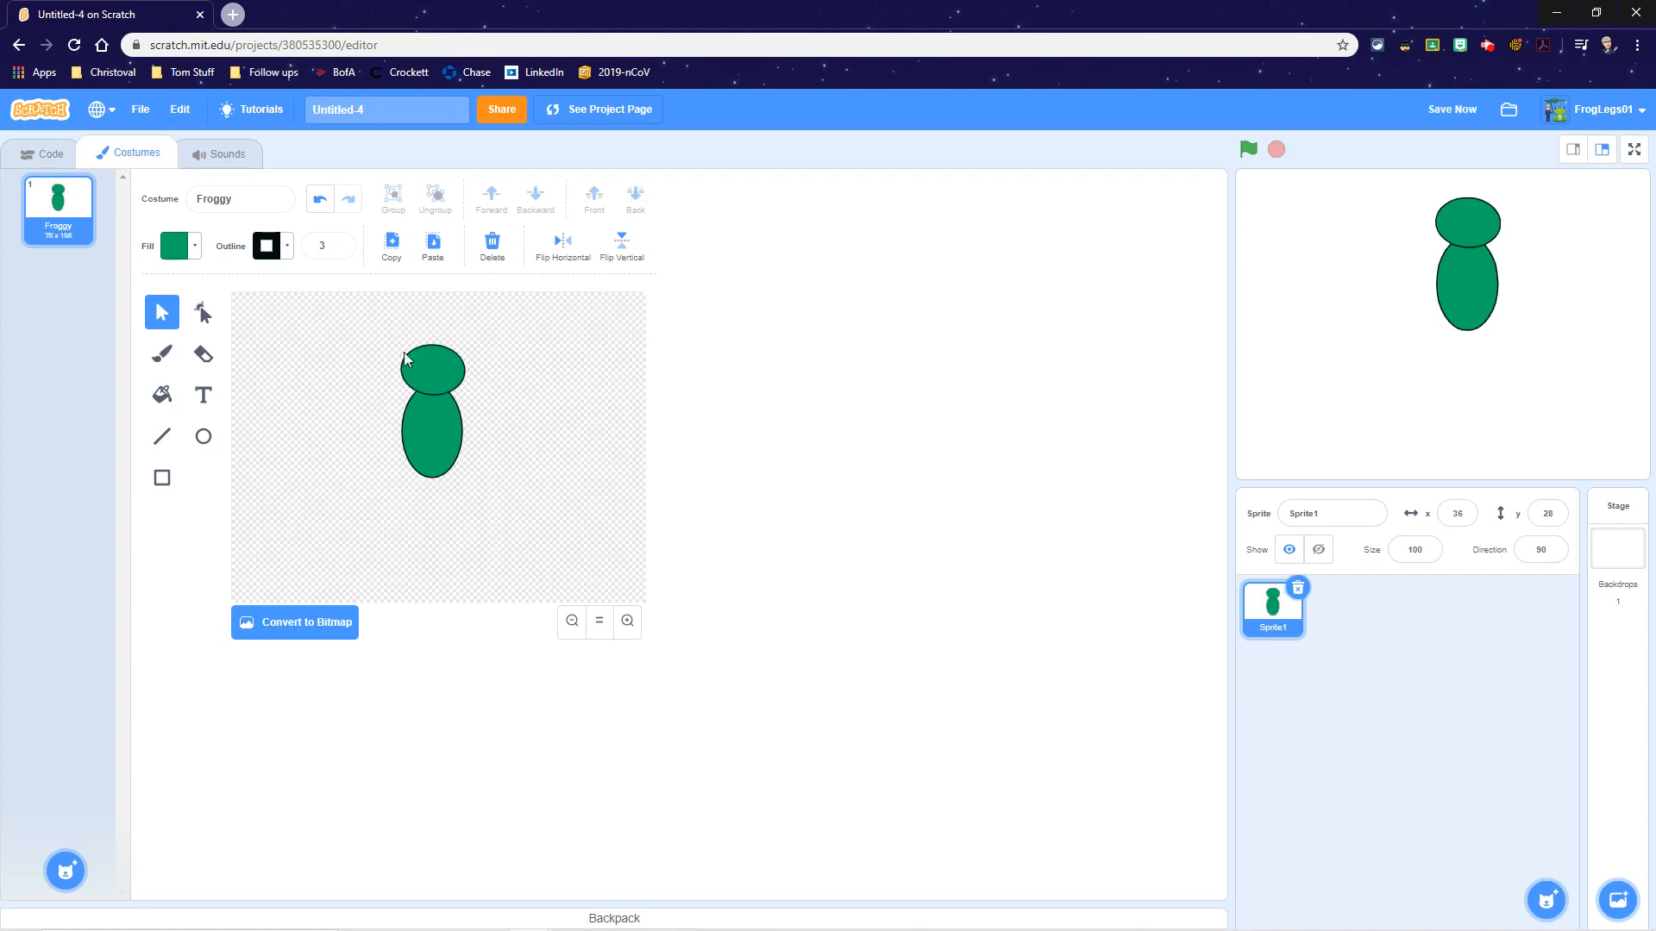
click(407, 359)
drag(465, 369, 432, 373)
click(530, 398)
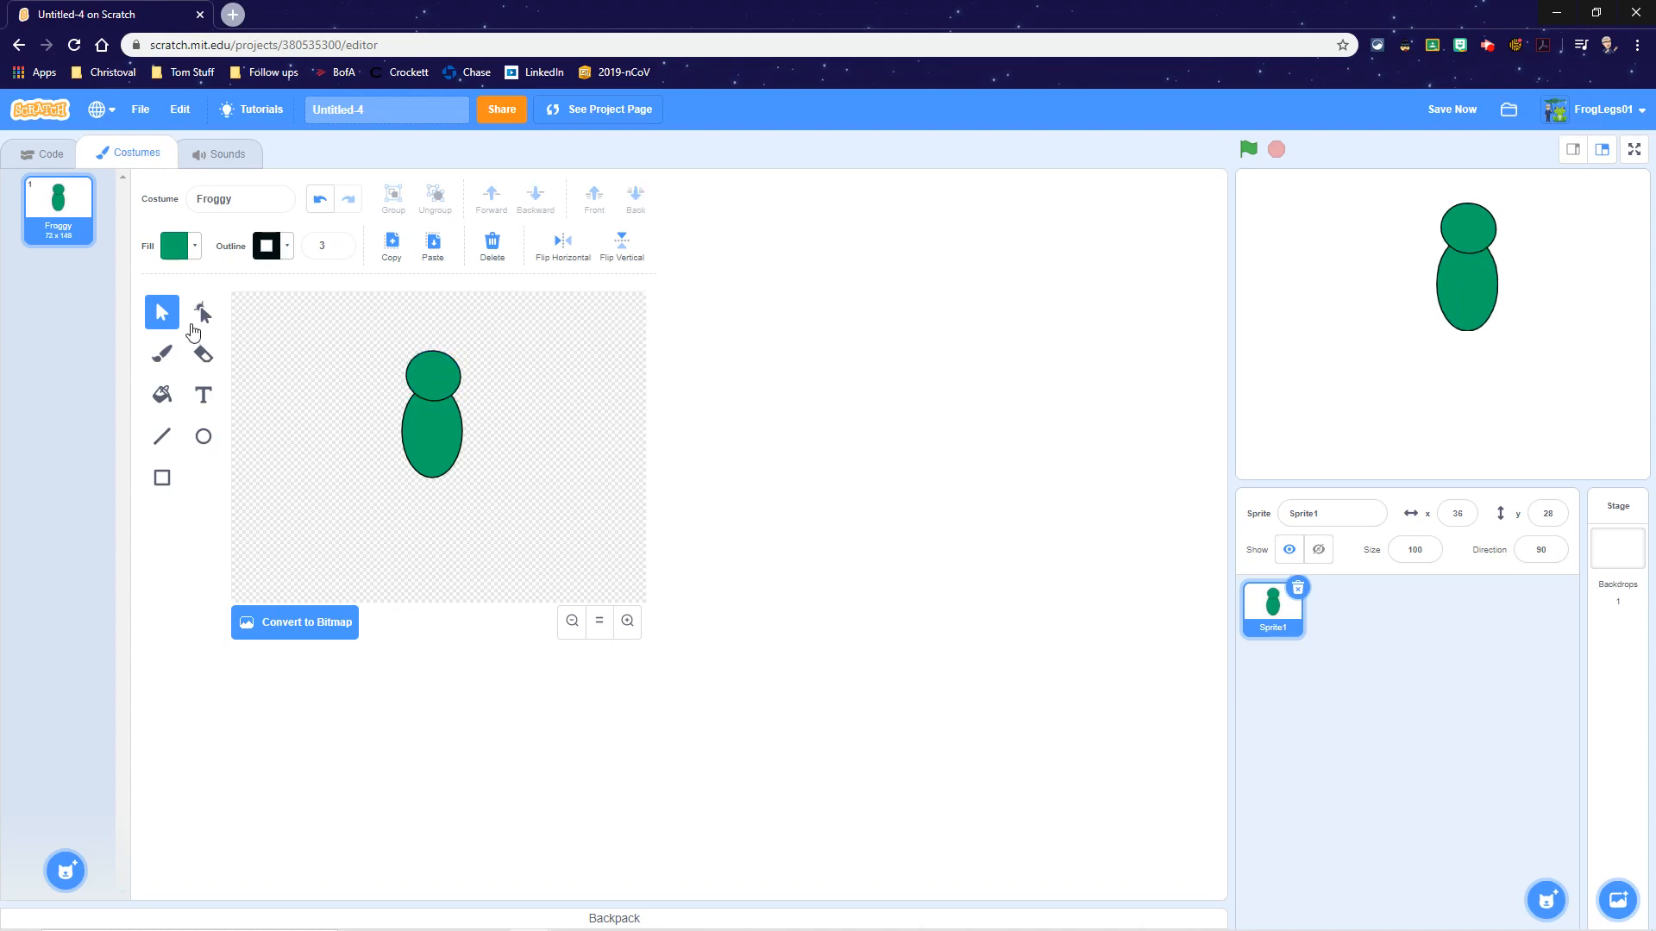
Step: Draw a small upright oval eye just above the head, filled white with saturation 0 and brightness 100
click(195, 247)
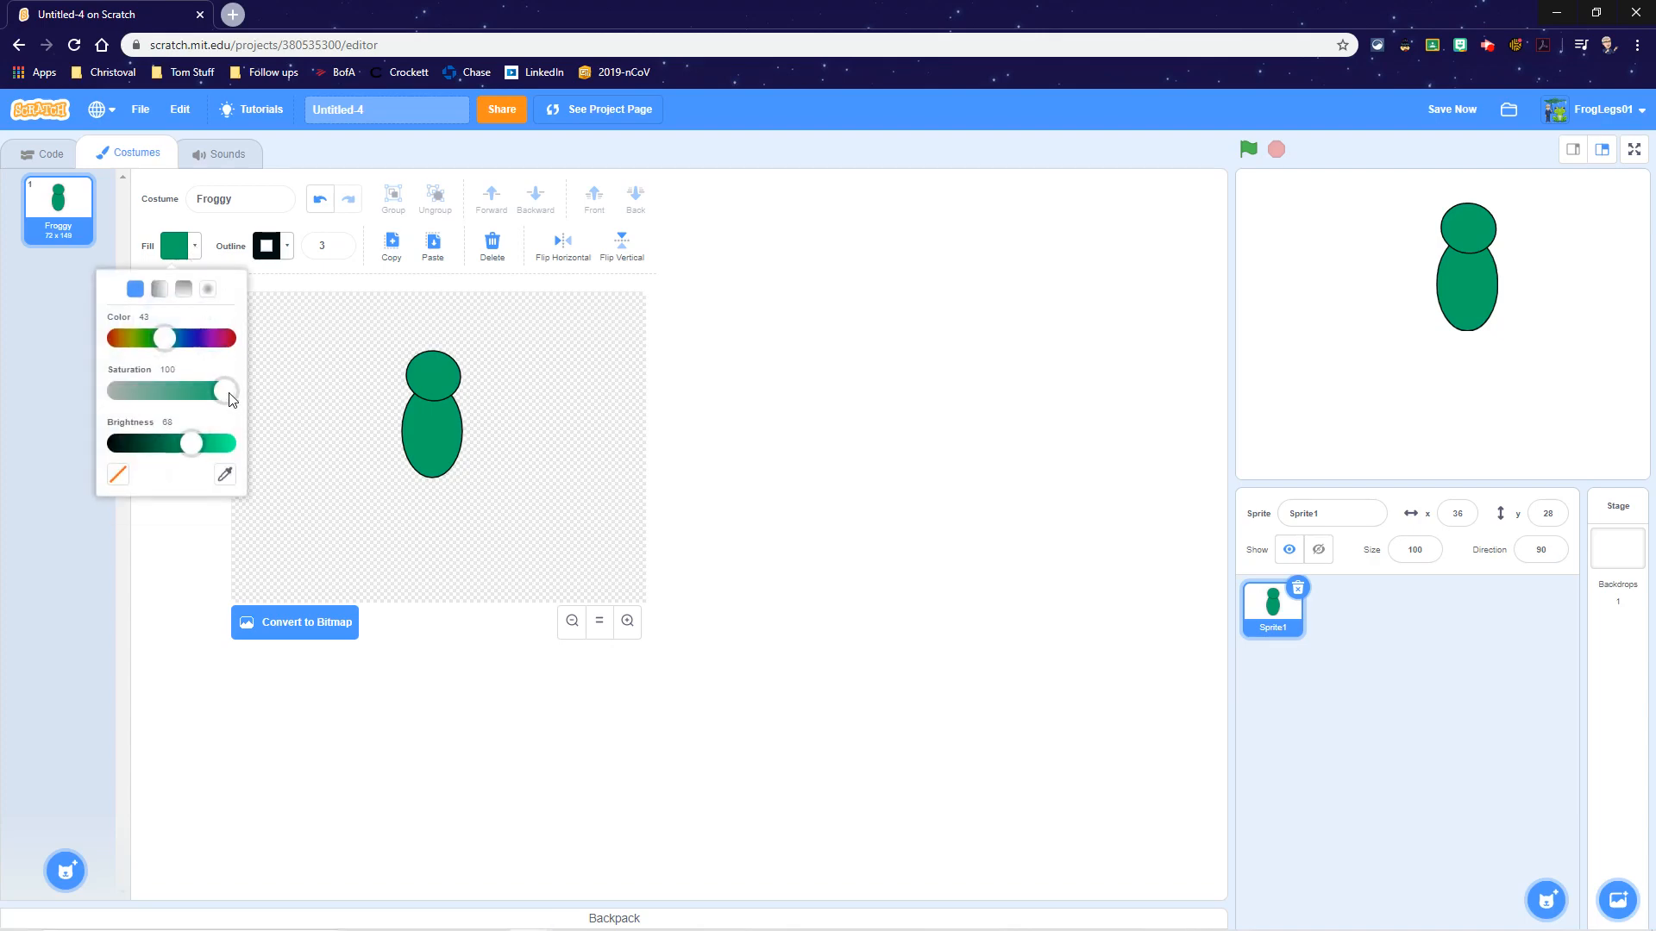
drag(229, 393, 96, 396)
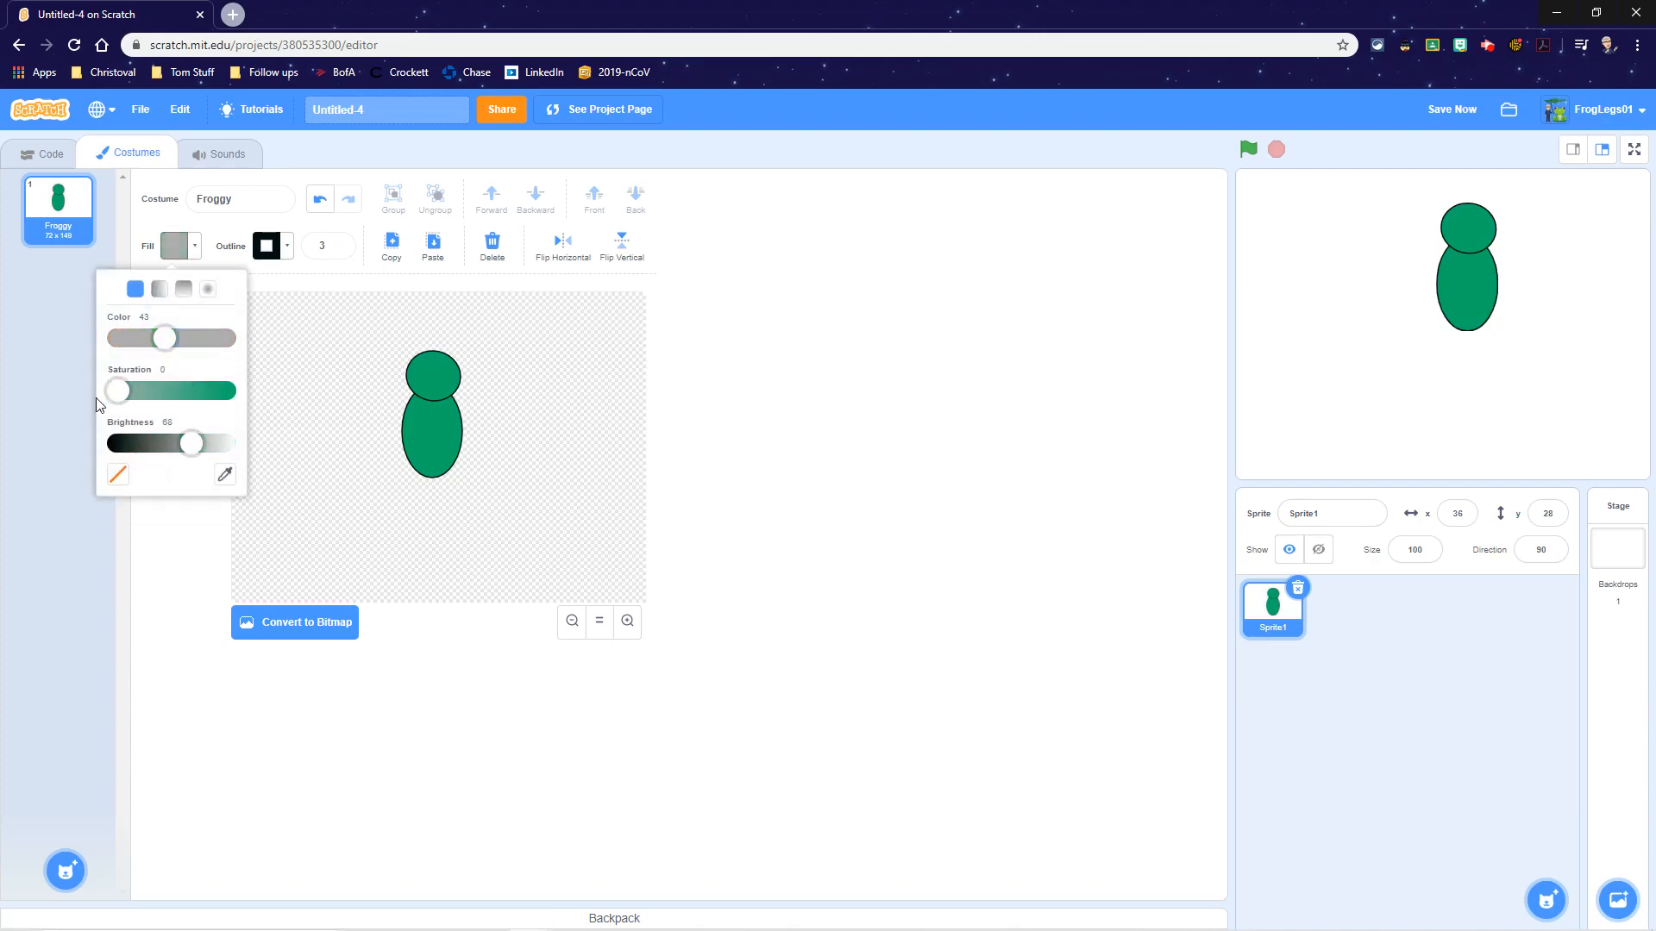
drag(191, 447, 251, 443)
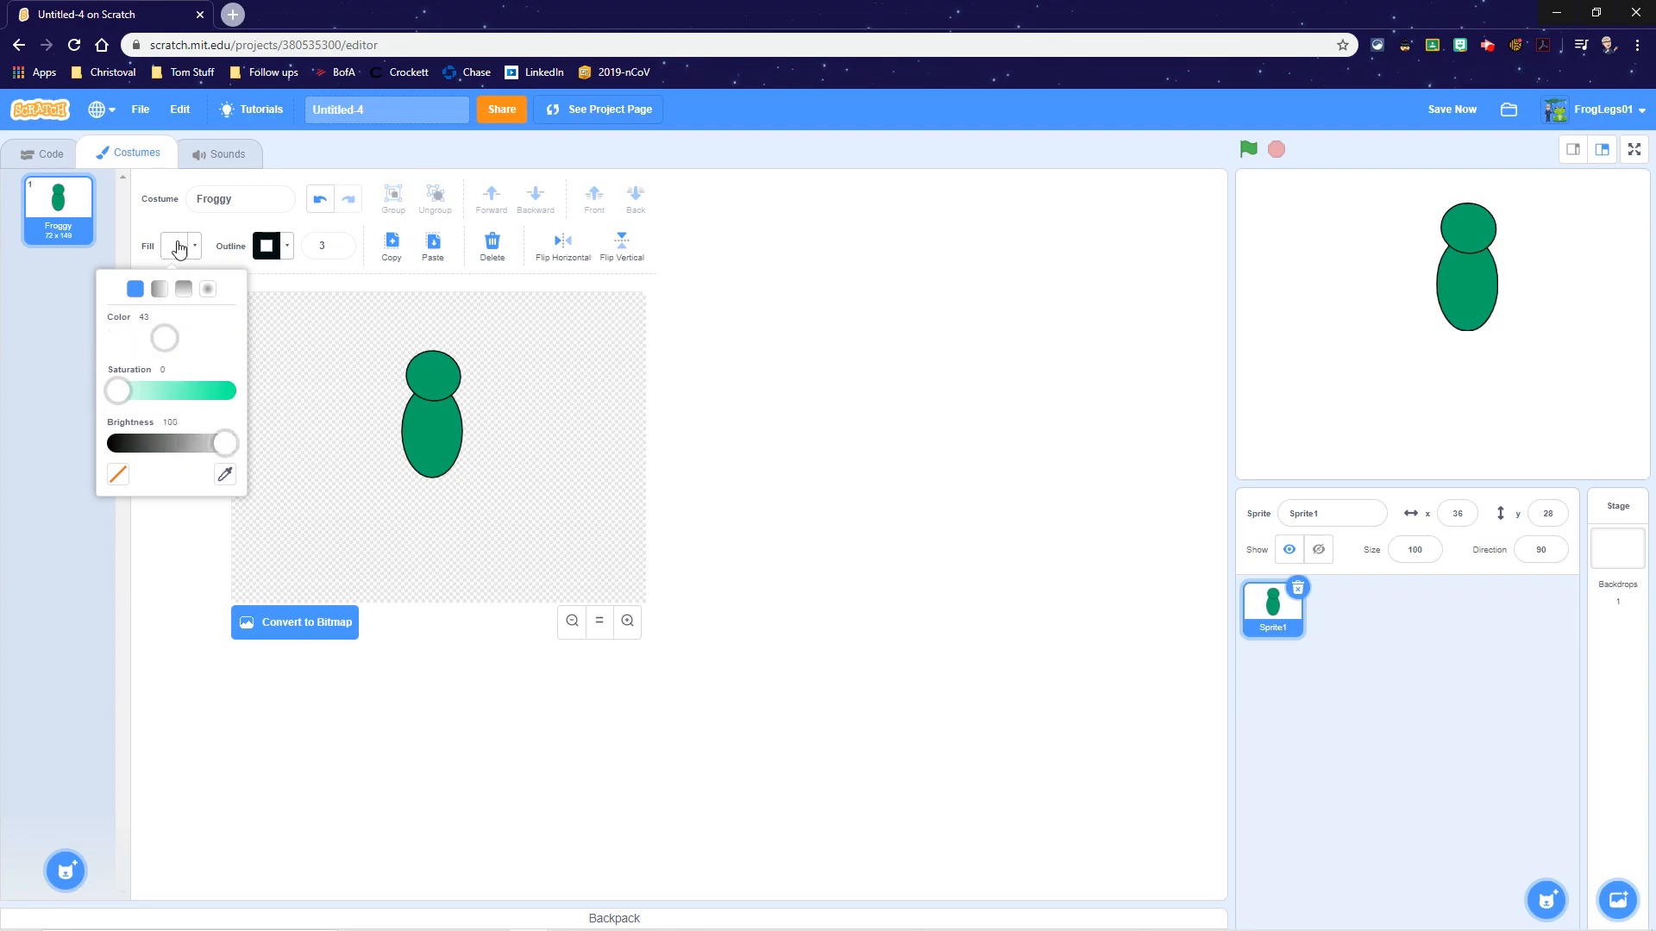
click(194, 559)
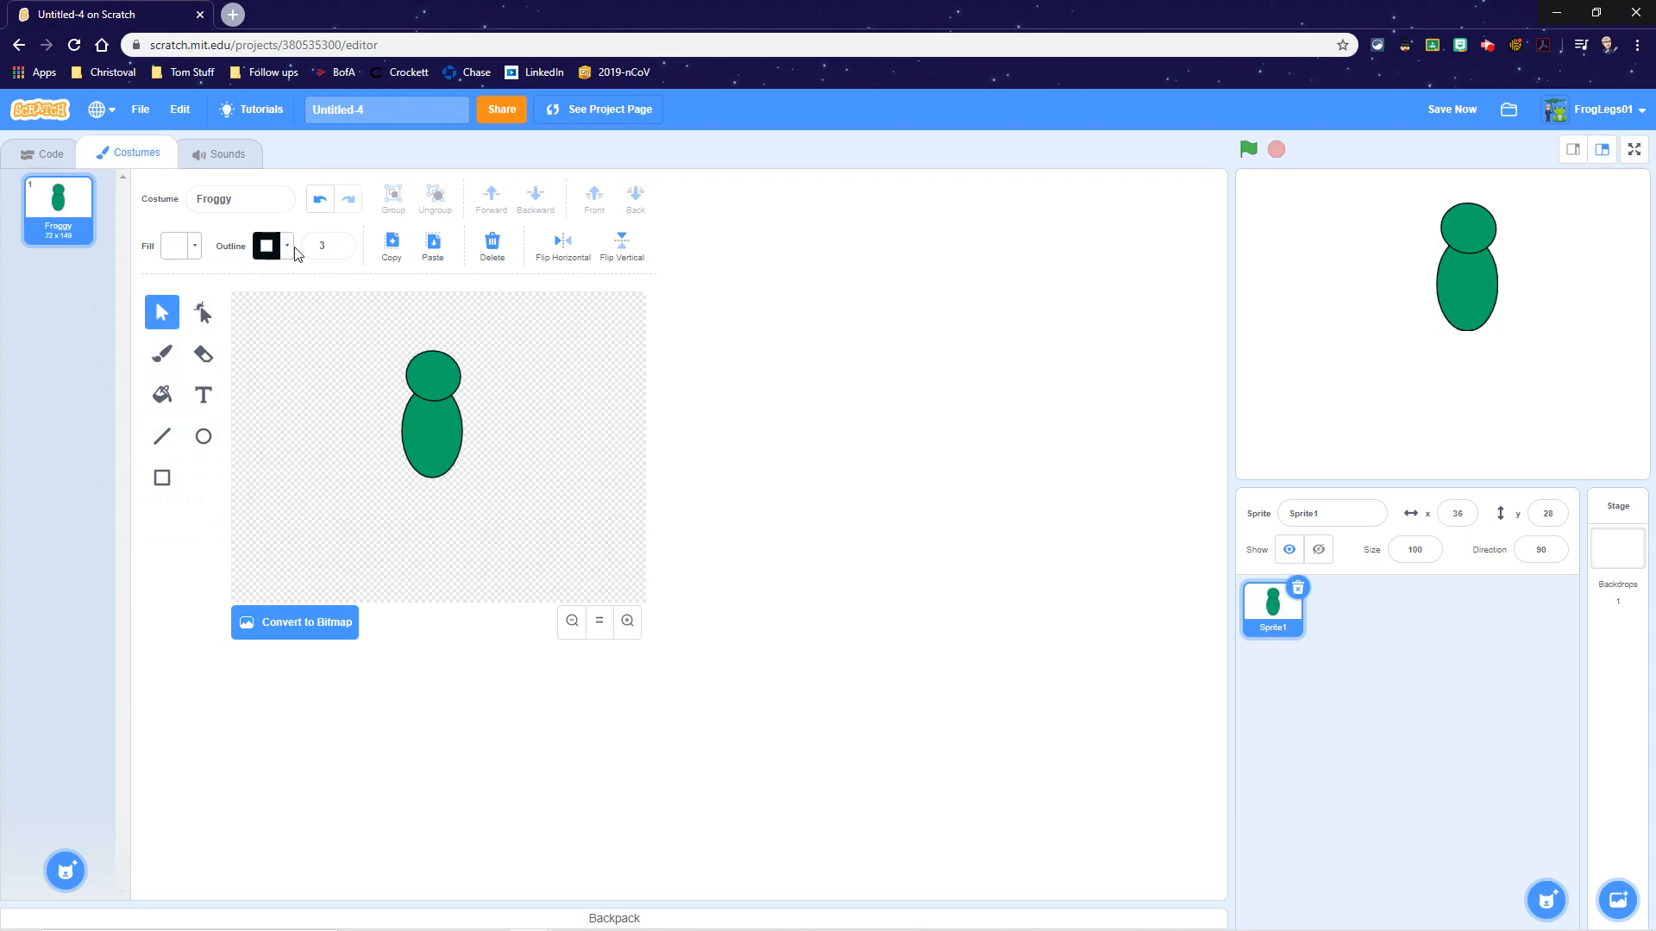
click(206, 447)
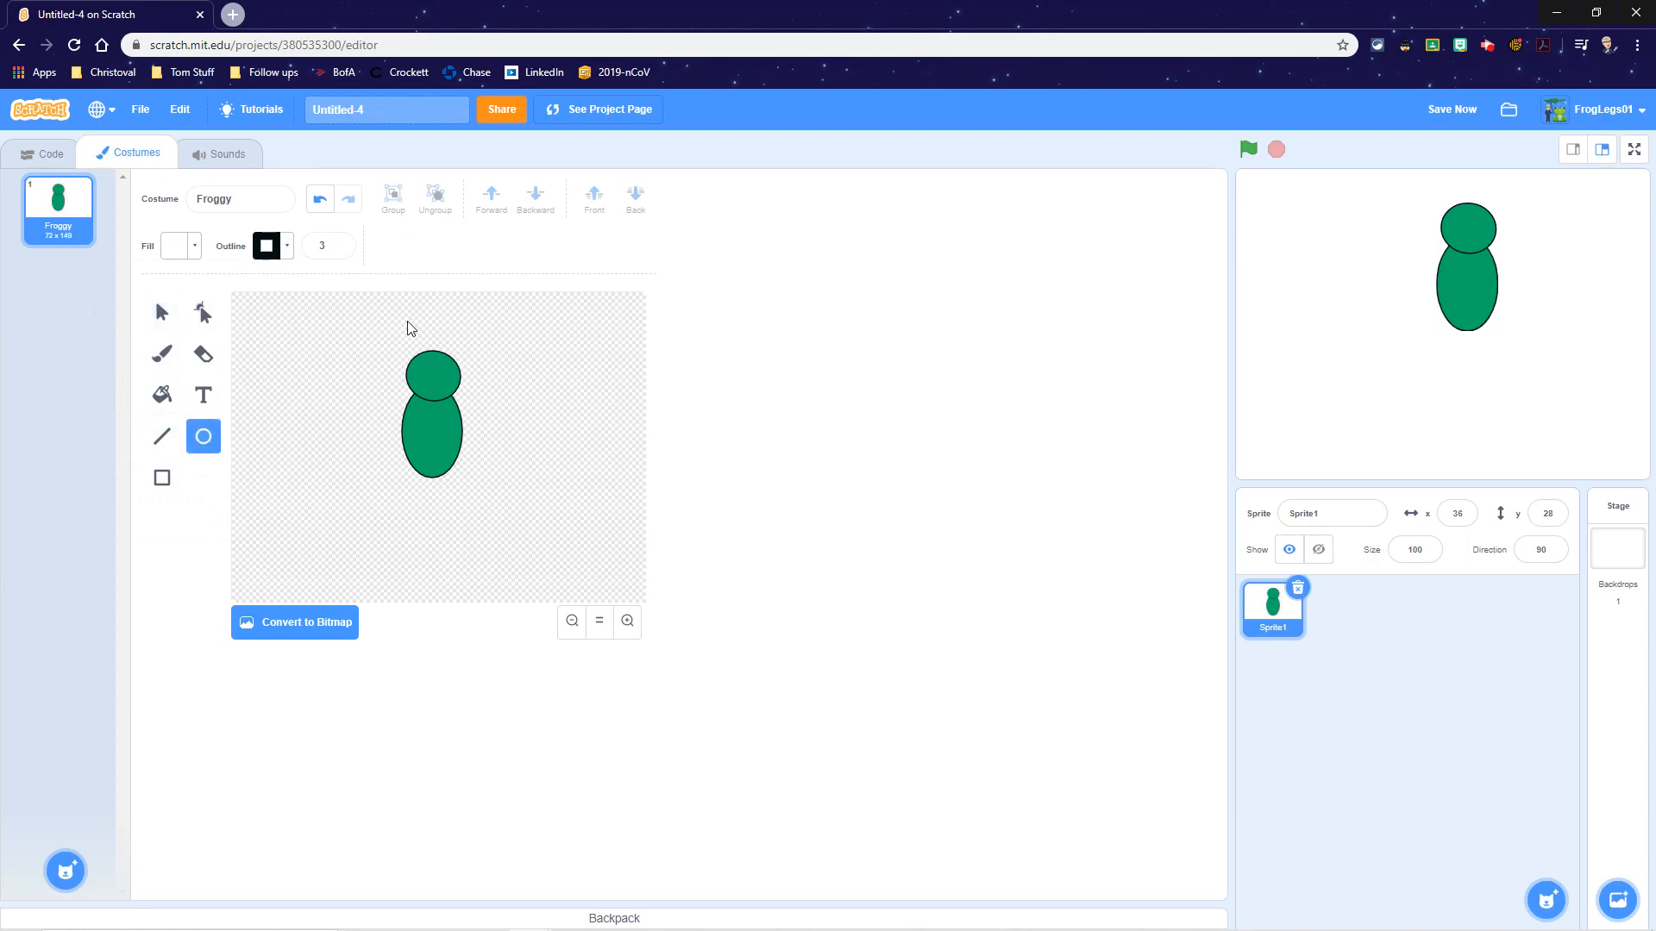
drag(407, 322, 434, 367)
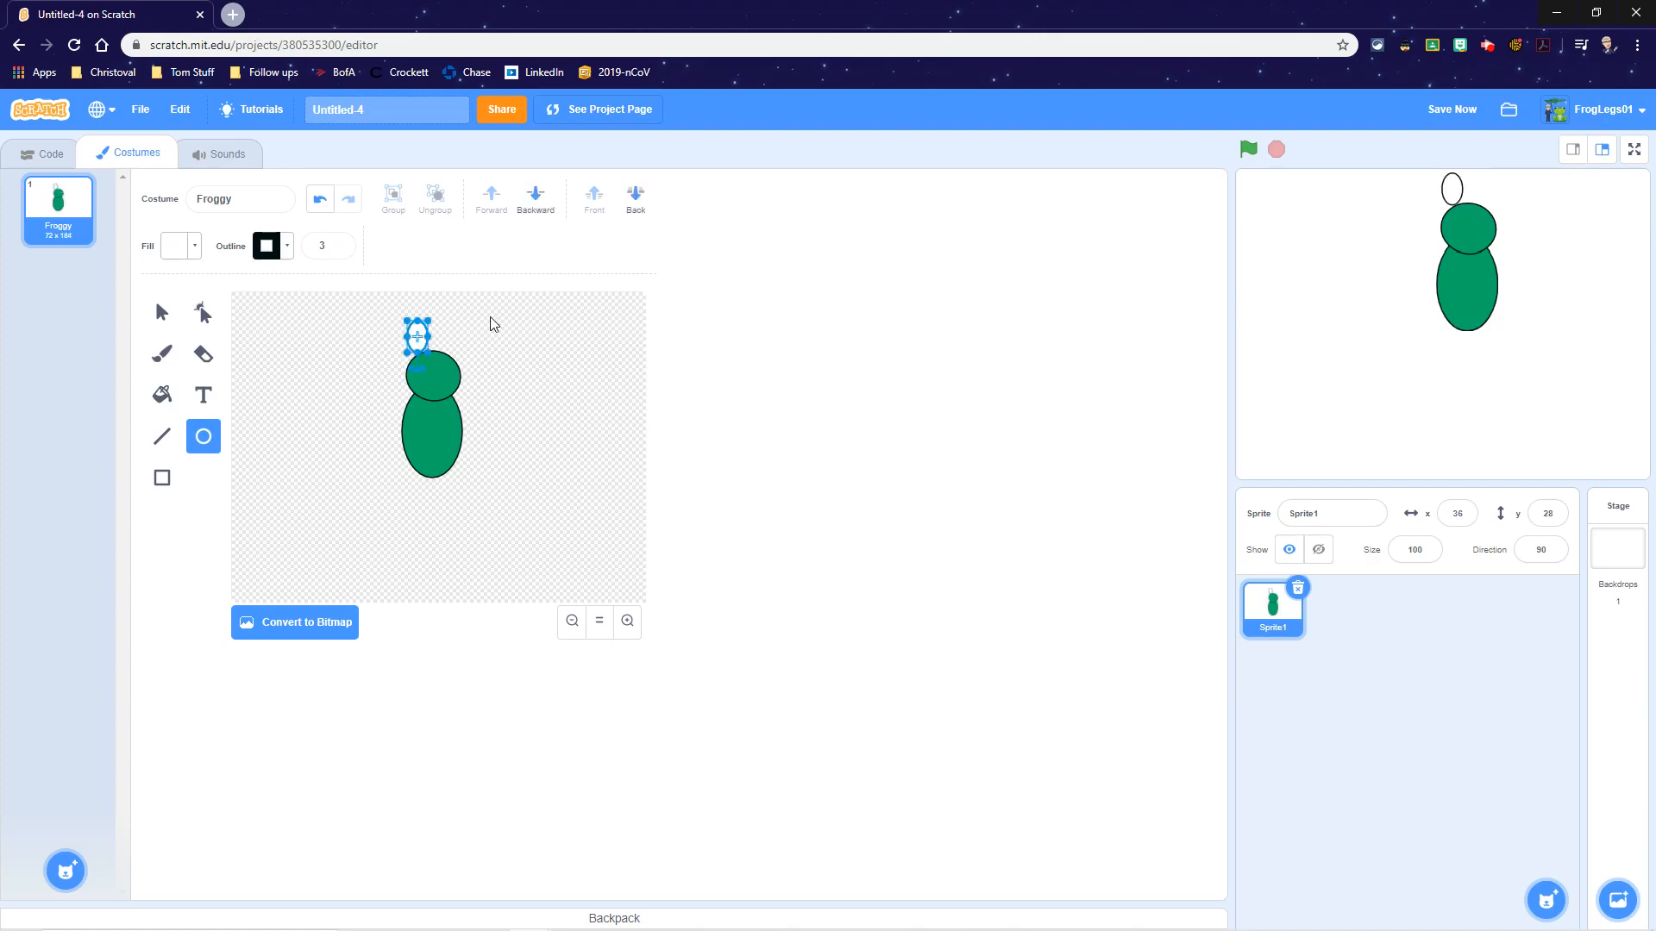
Step: Duplicate the white eye and position the two eyes side by side over the upper edge of the frog's head
click(165, 316)
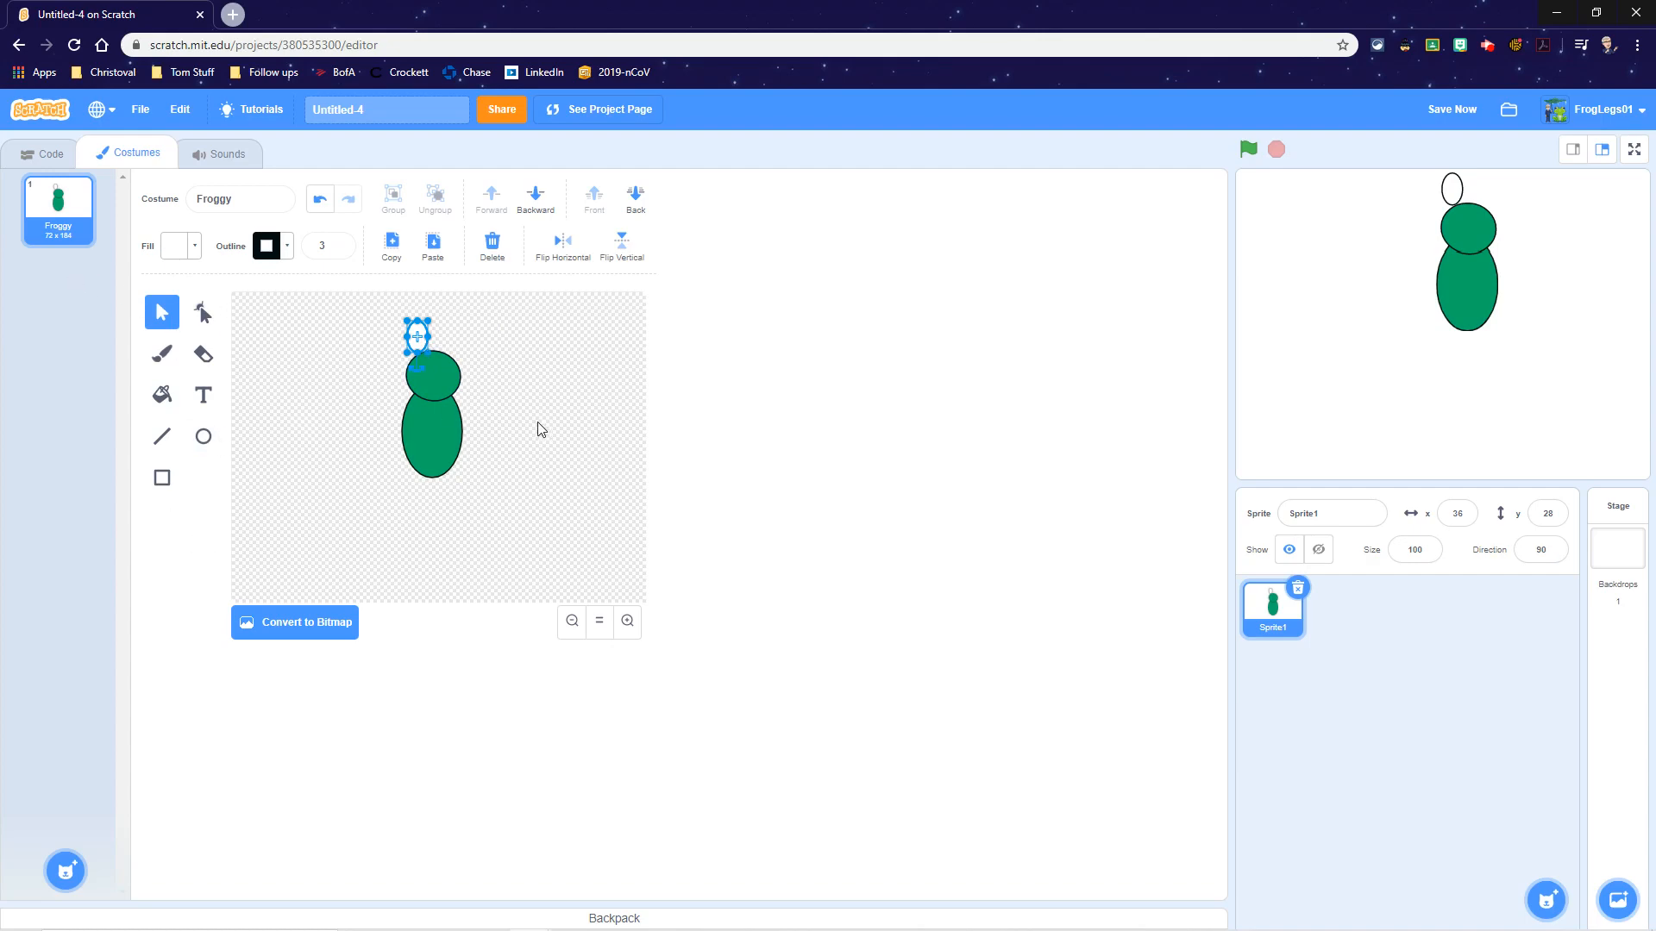
key(ctrl+c)
key(ctrl+v)
drag(422, 338, 439, 355)
shift+click(416, 336)
click(535, 400)
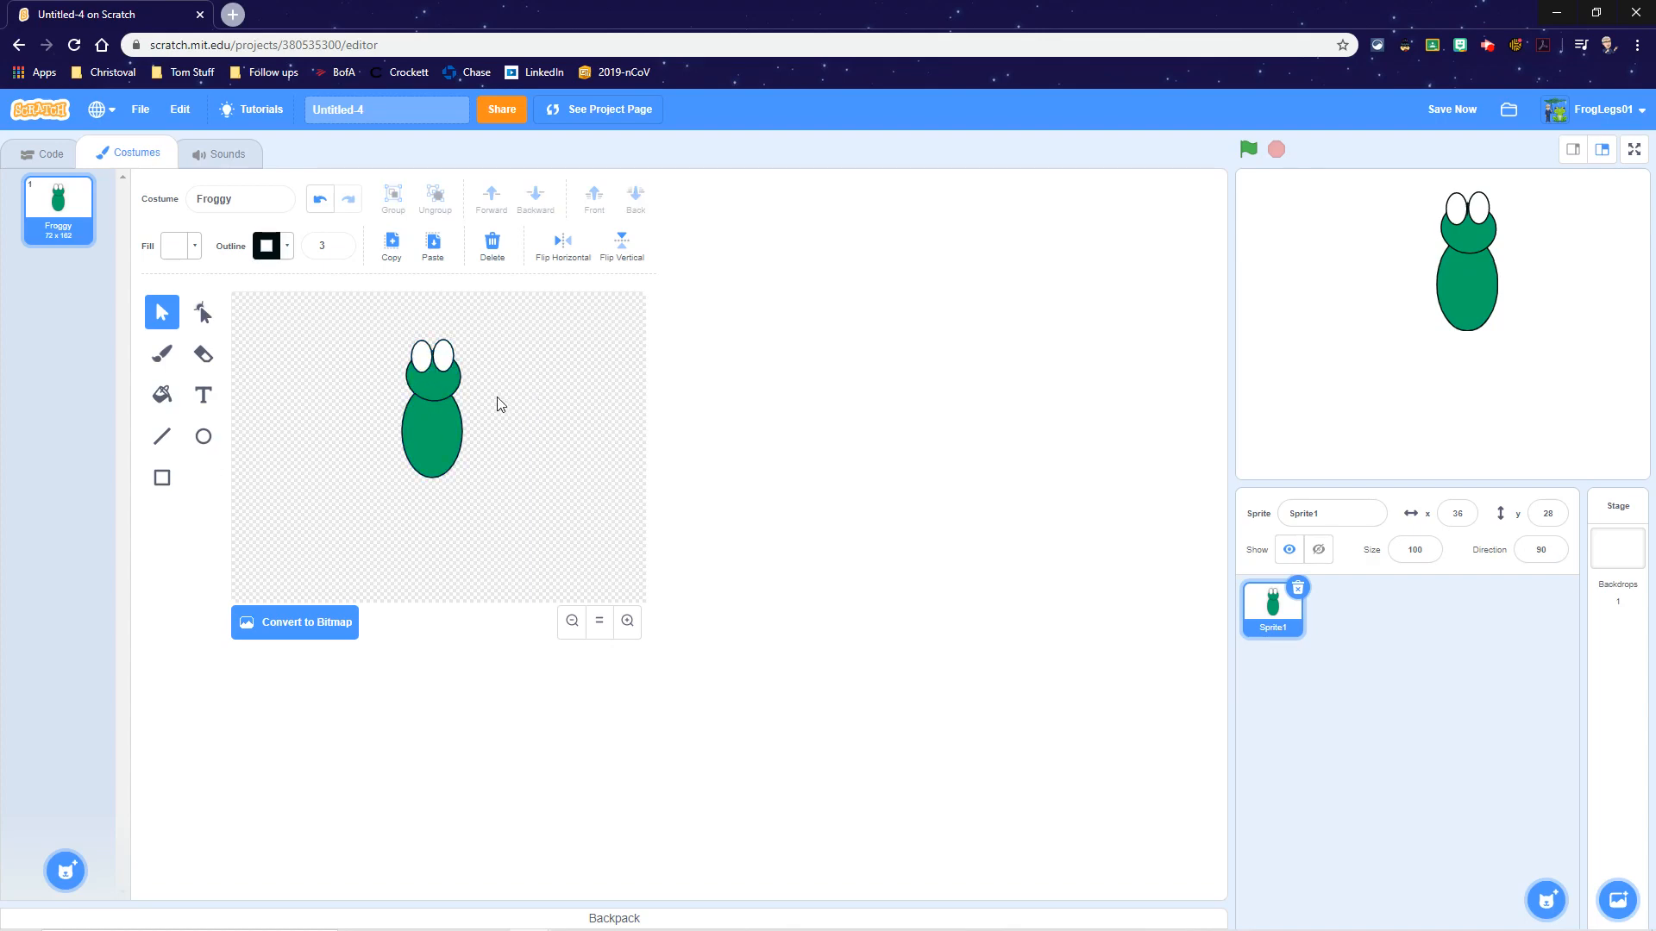
Step: Draw a small upright oval pupil inside the frog's left-hand eye, filled black with brightness 0
click(203, 436)
click(196, 249)
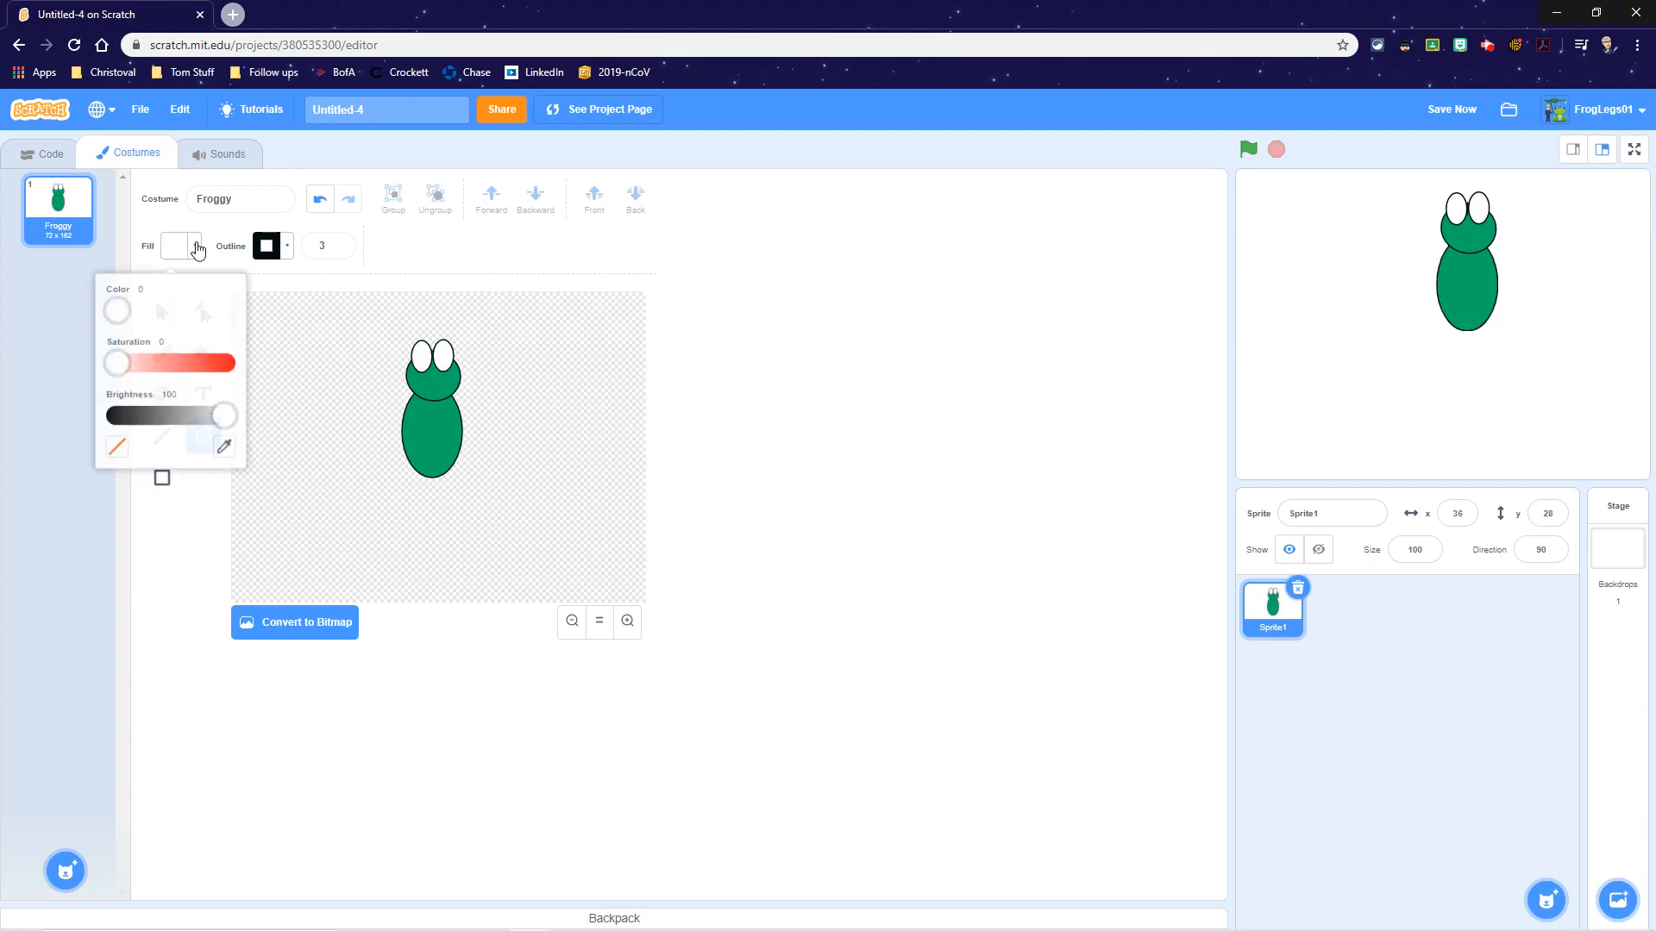
drag(225, 414, 109, 418)
click(152, 572)
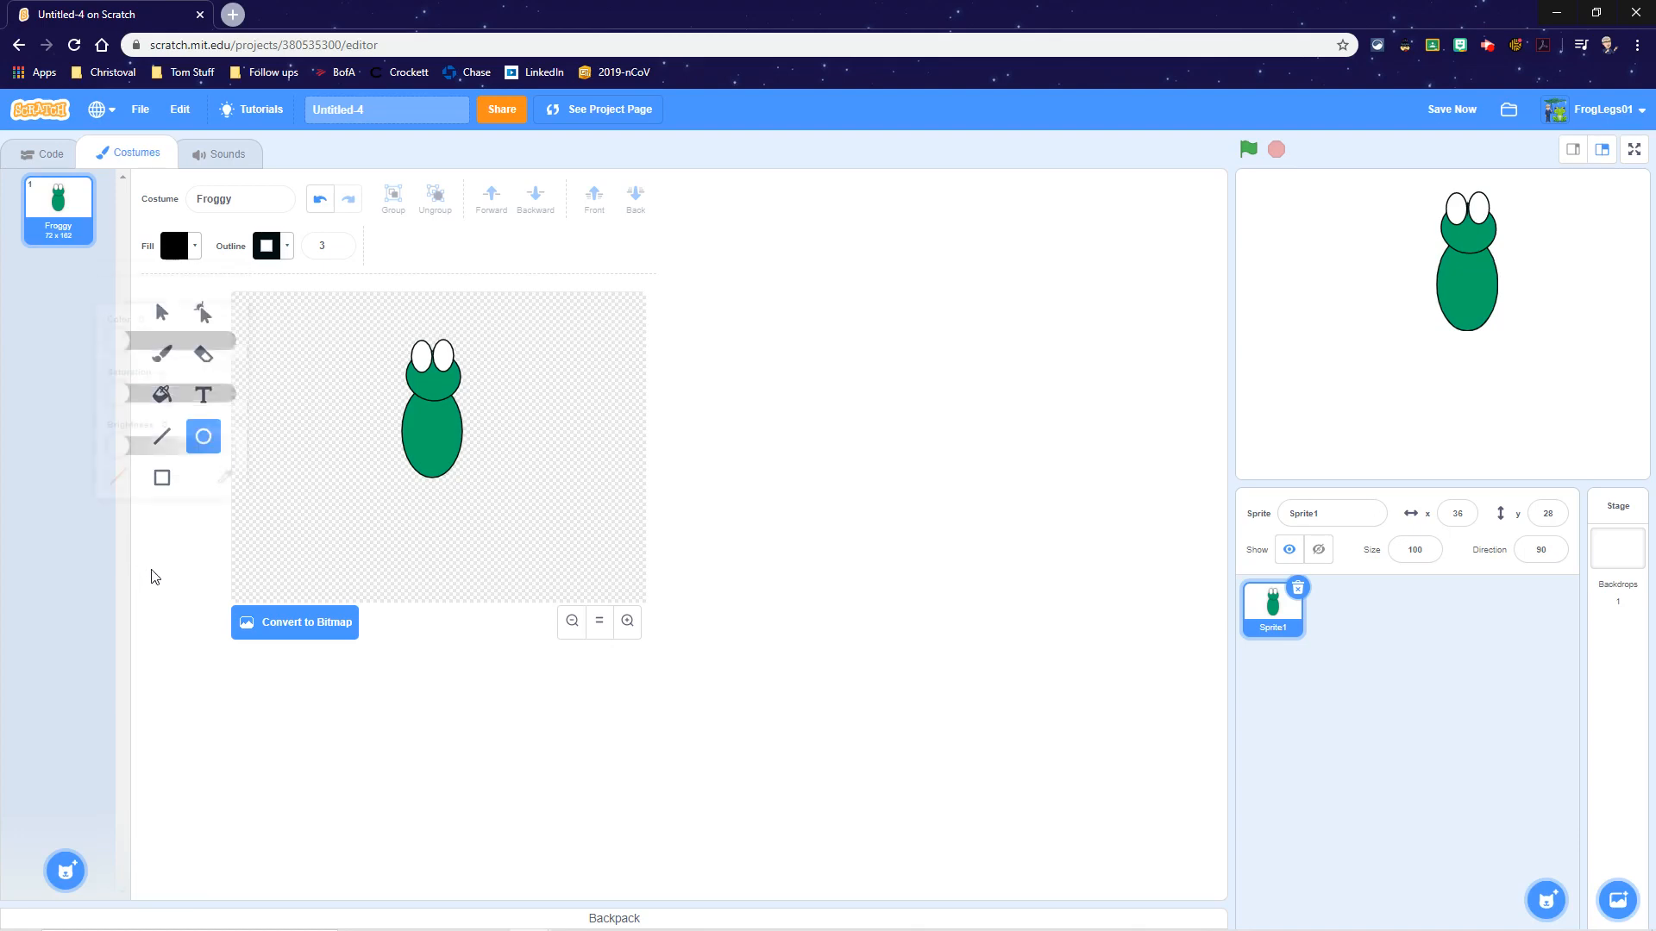
drag(419, 350, 430, 373)
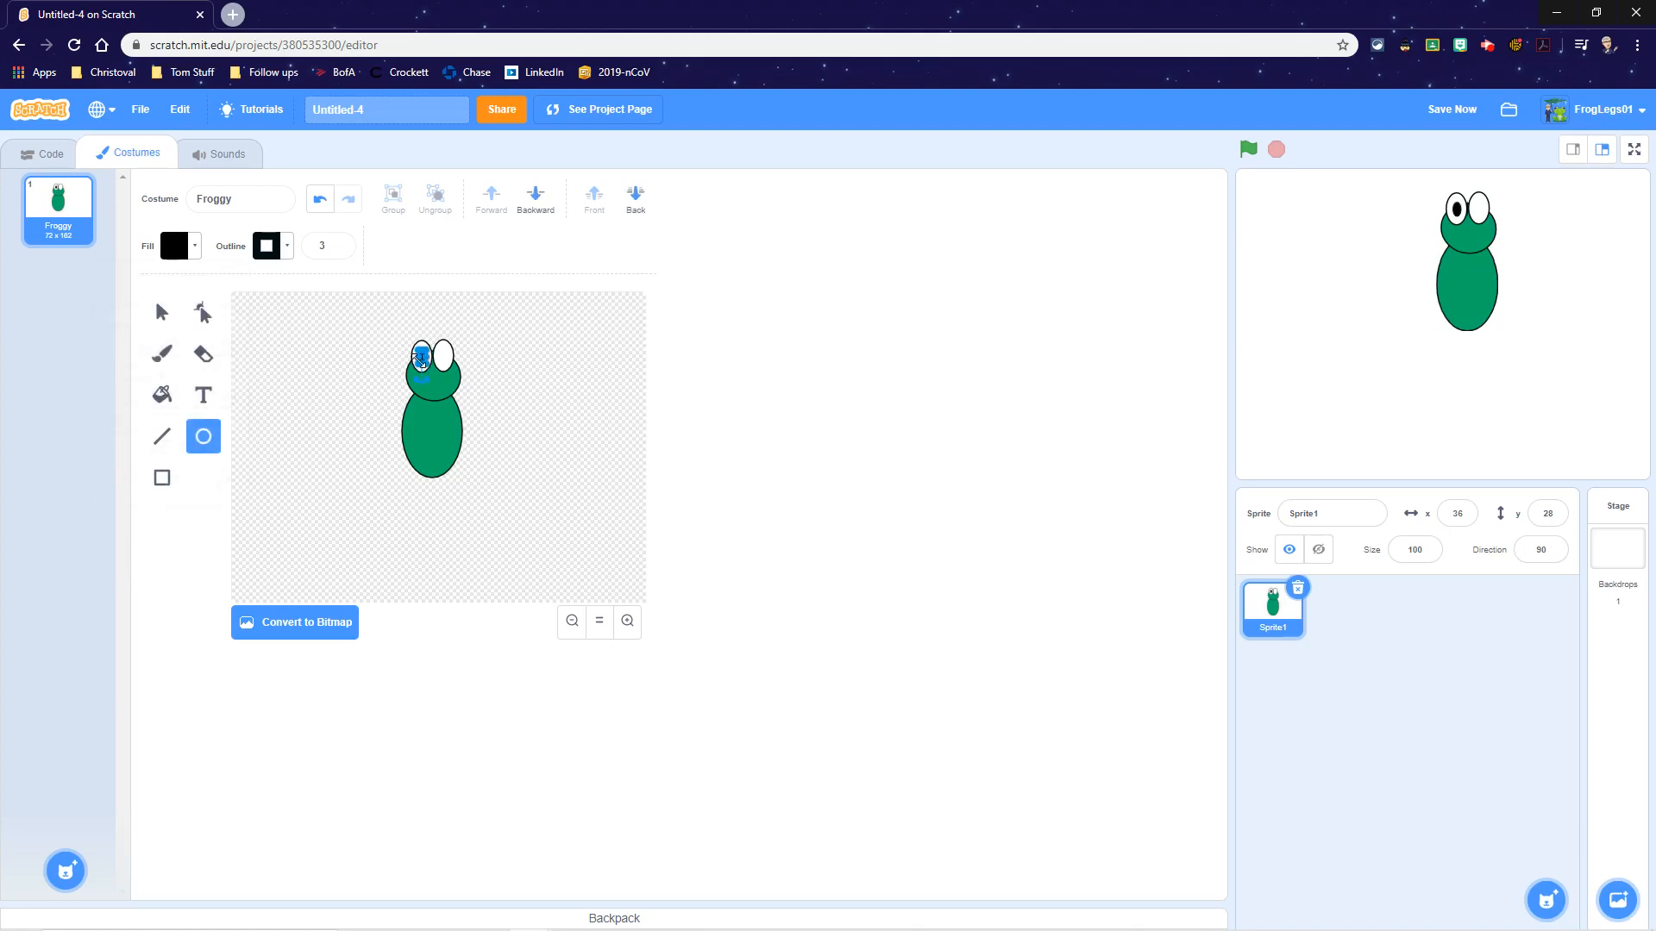
Step: Duplicate the black pupil and shift the copy sideways into the other eye
key(ctrl+c)
key(ctrl+v)
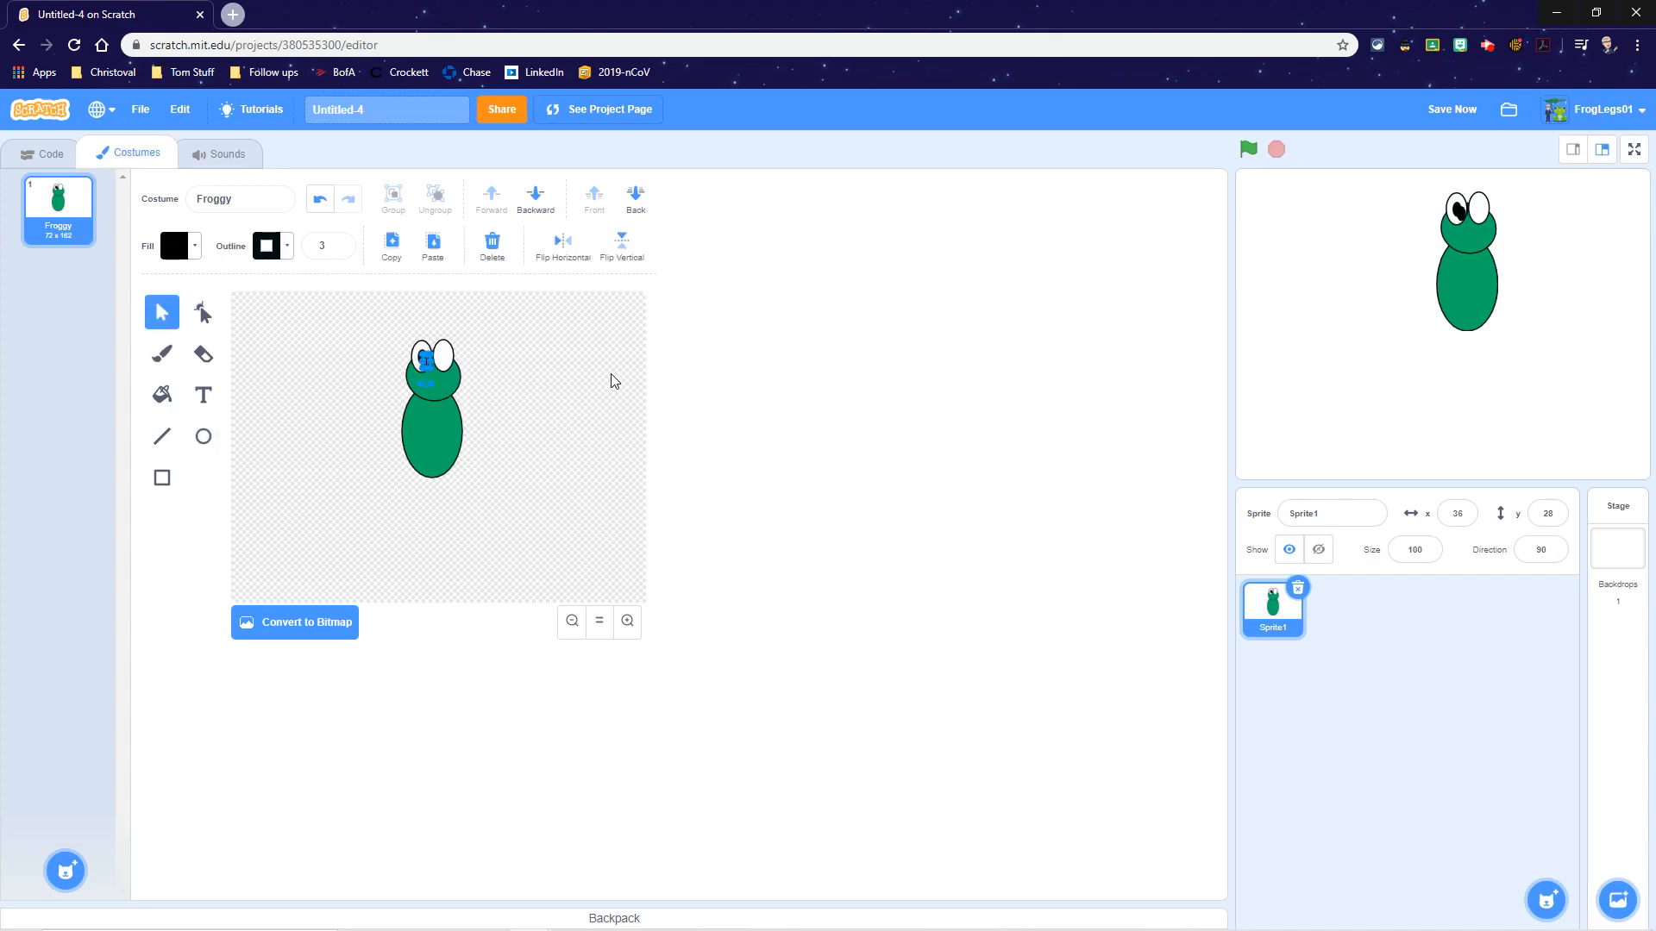
key(shift+Right)
key(shift+Right)
Step: Select both pupils together and fine-tune their horizontal position inside the eyes
shift+click(422, 360)
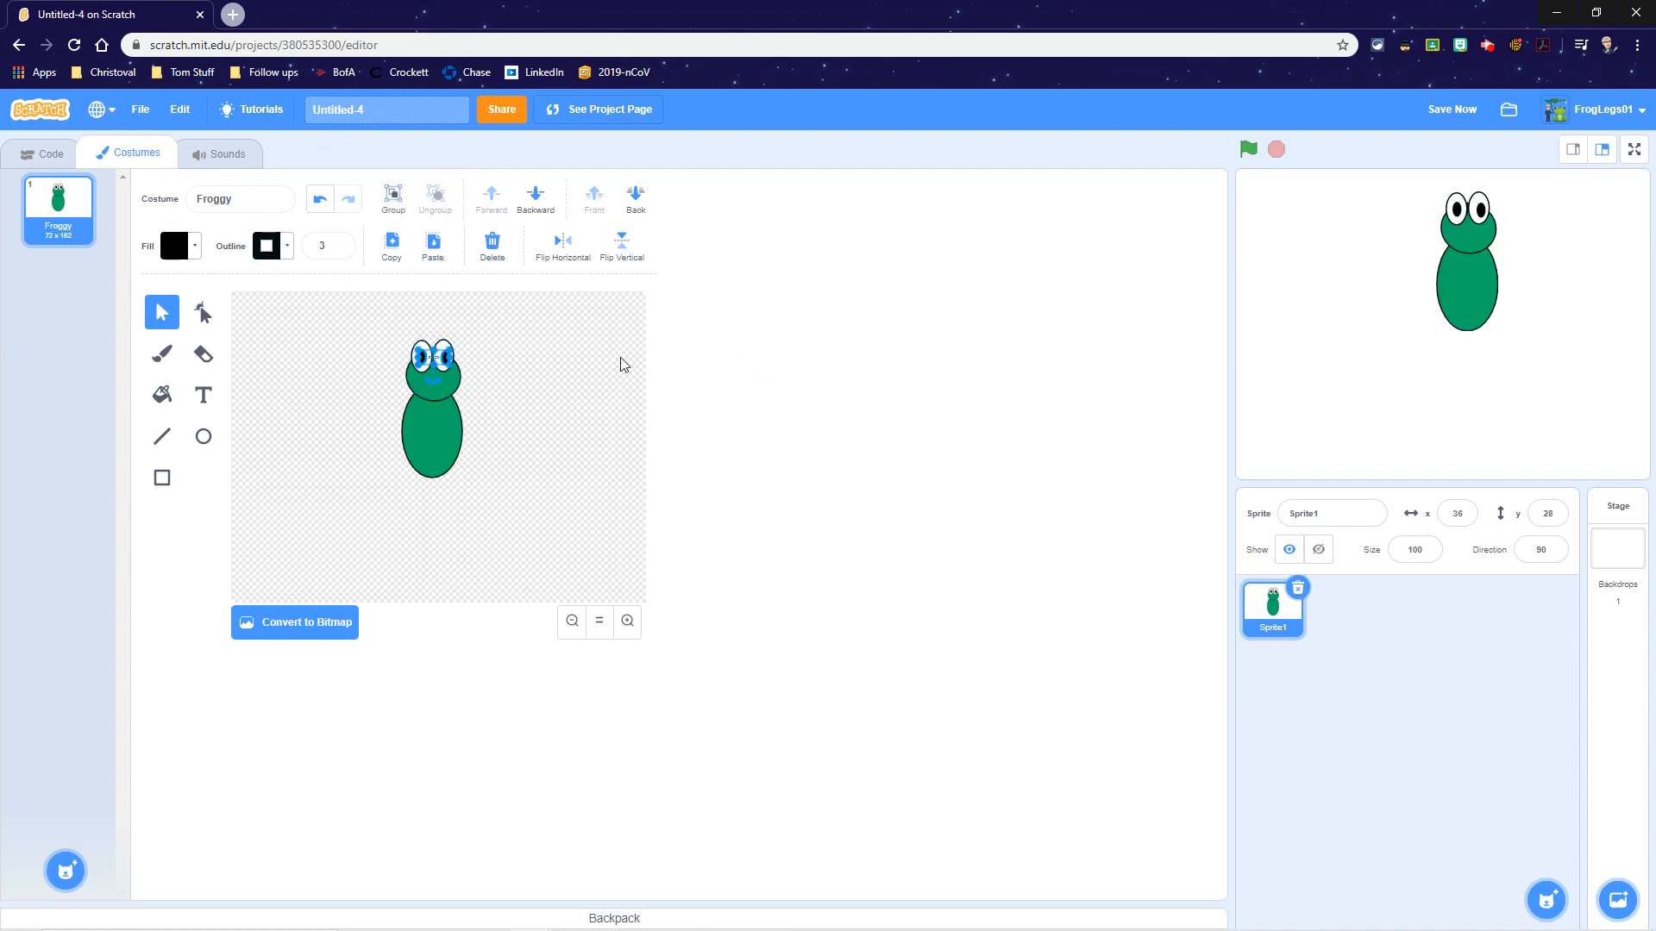
key(Left)
key(Left)
key(Left)
click(536, 369)
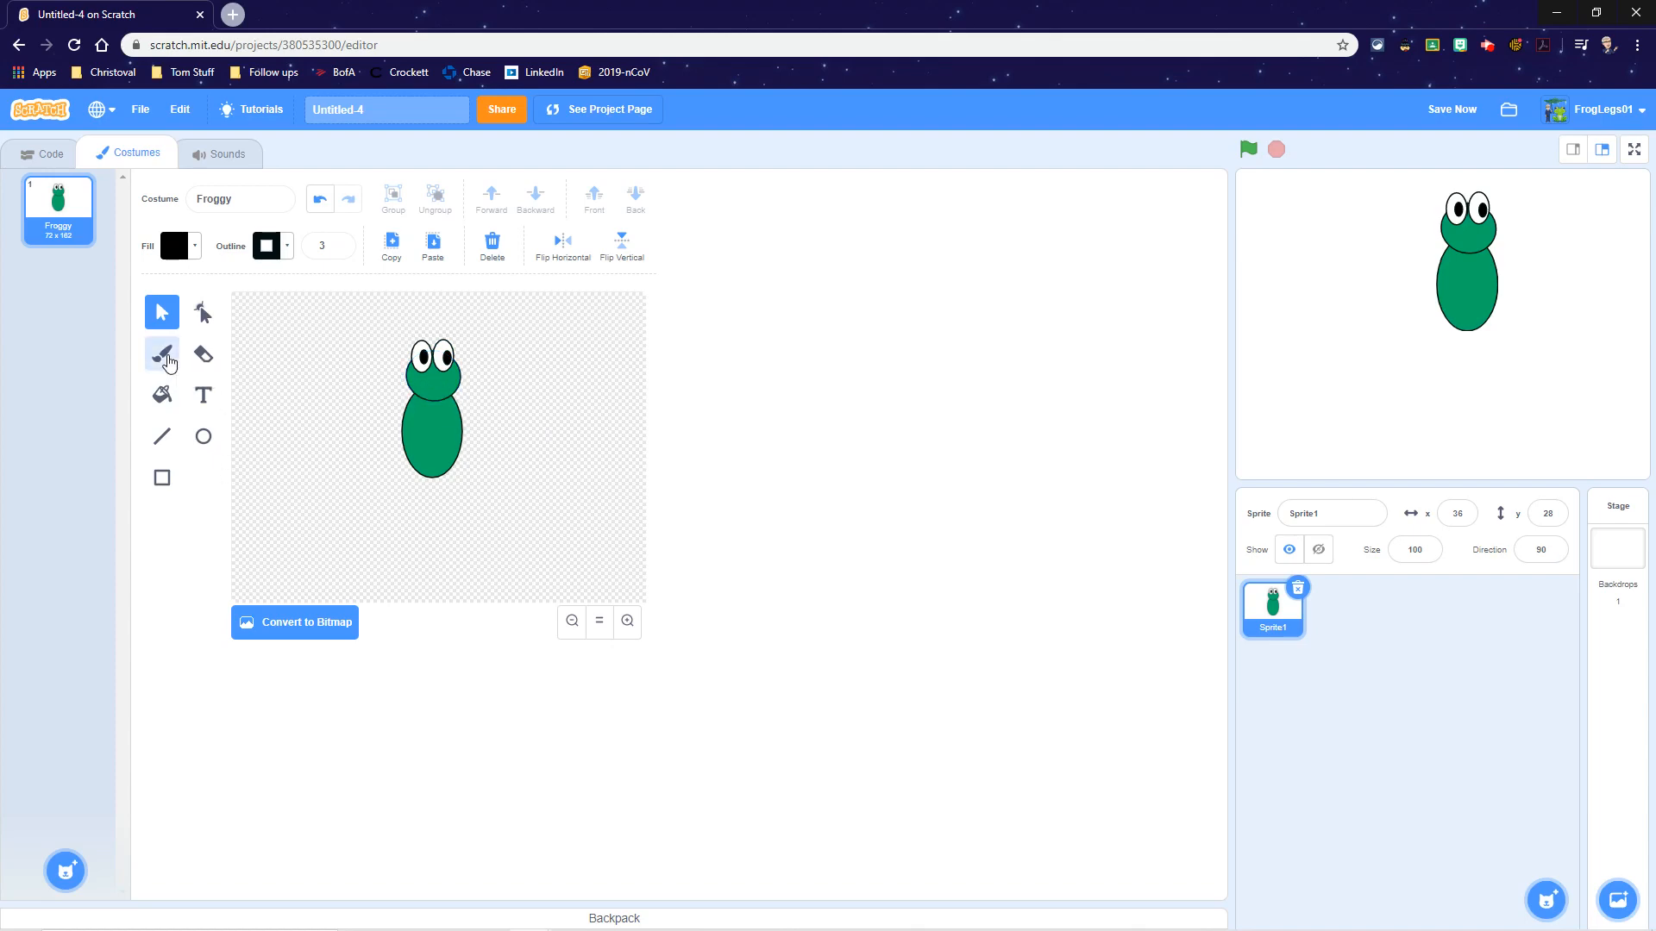
Step: Paint a curved smiling mouth across the frog's face with the Brush in red, at brightness 82 and size 12
click(169, 360)
click(196, 251)
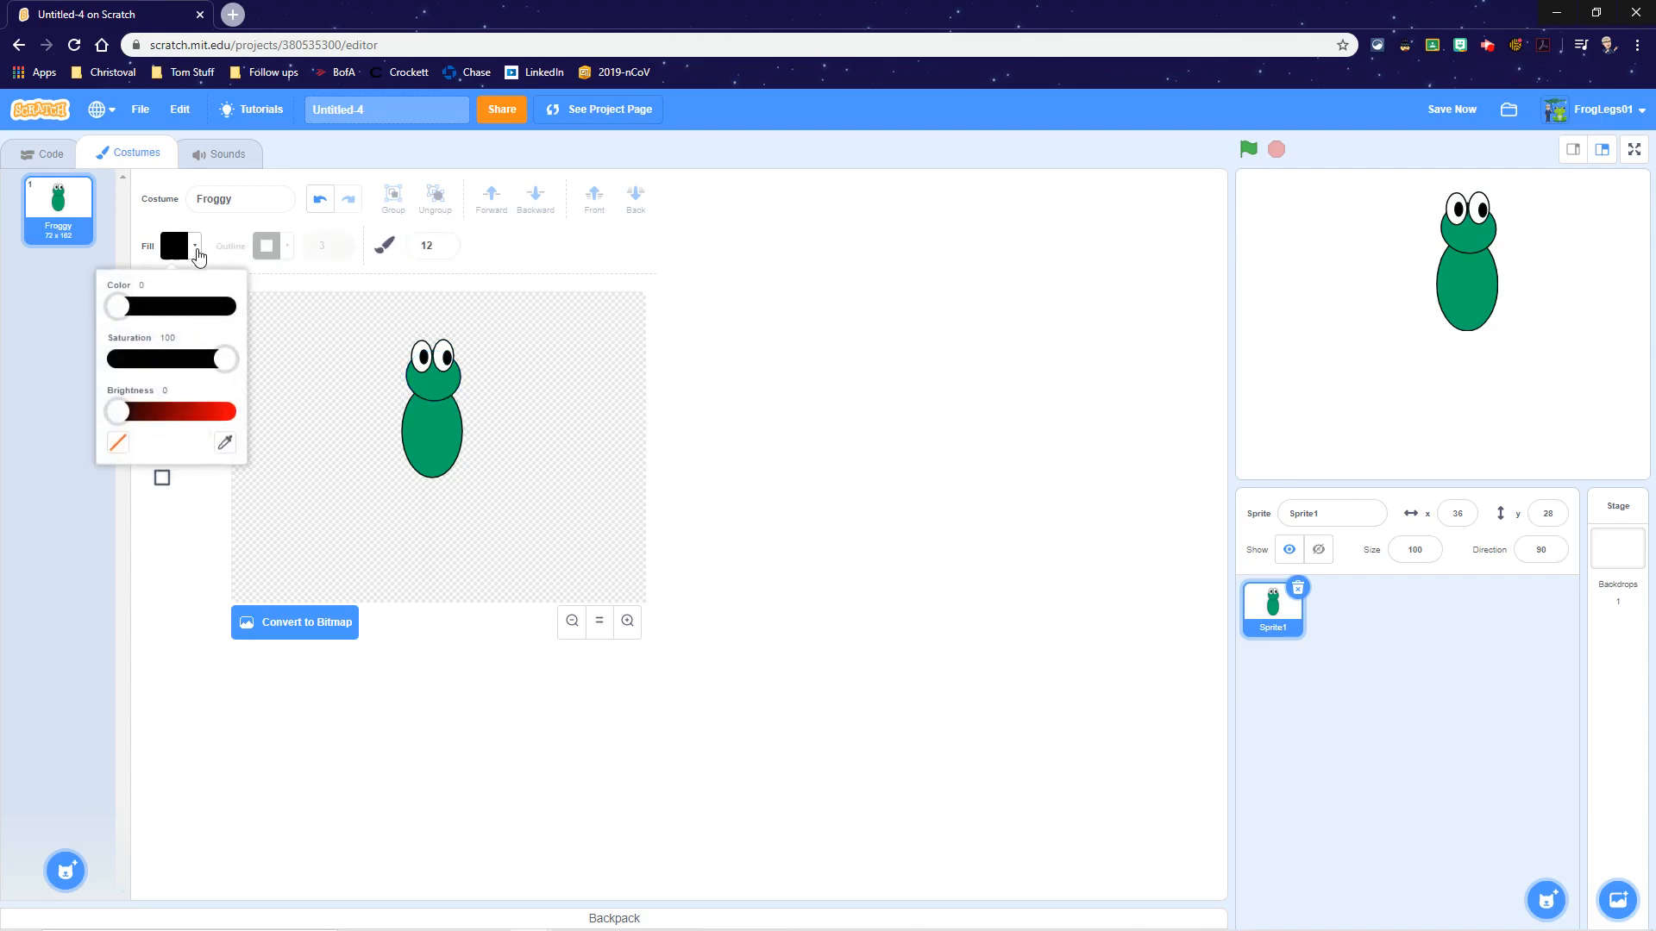
click(214, 413)
drag(215, 417, 210, 418)
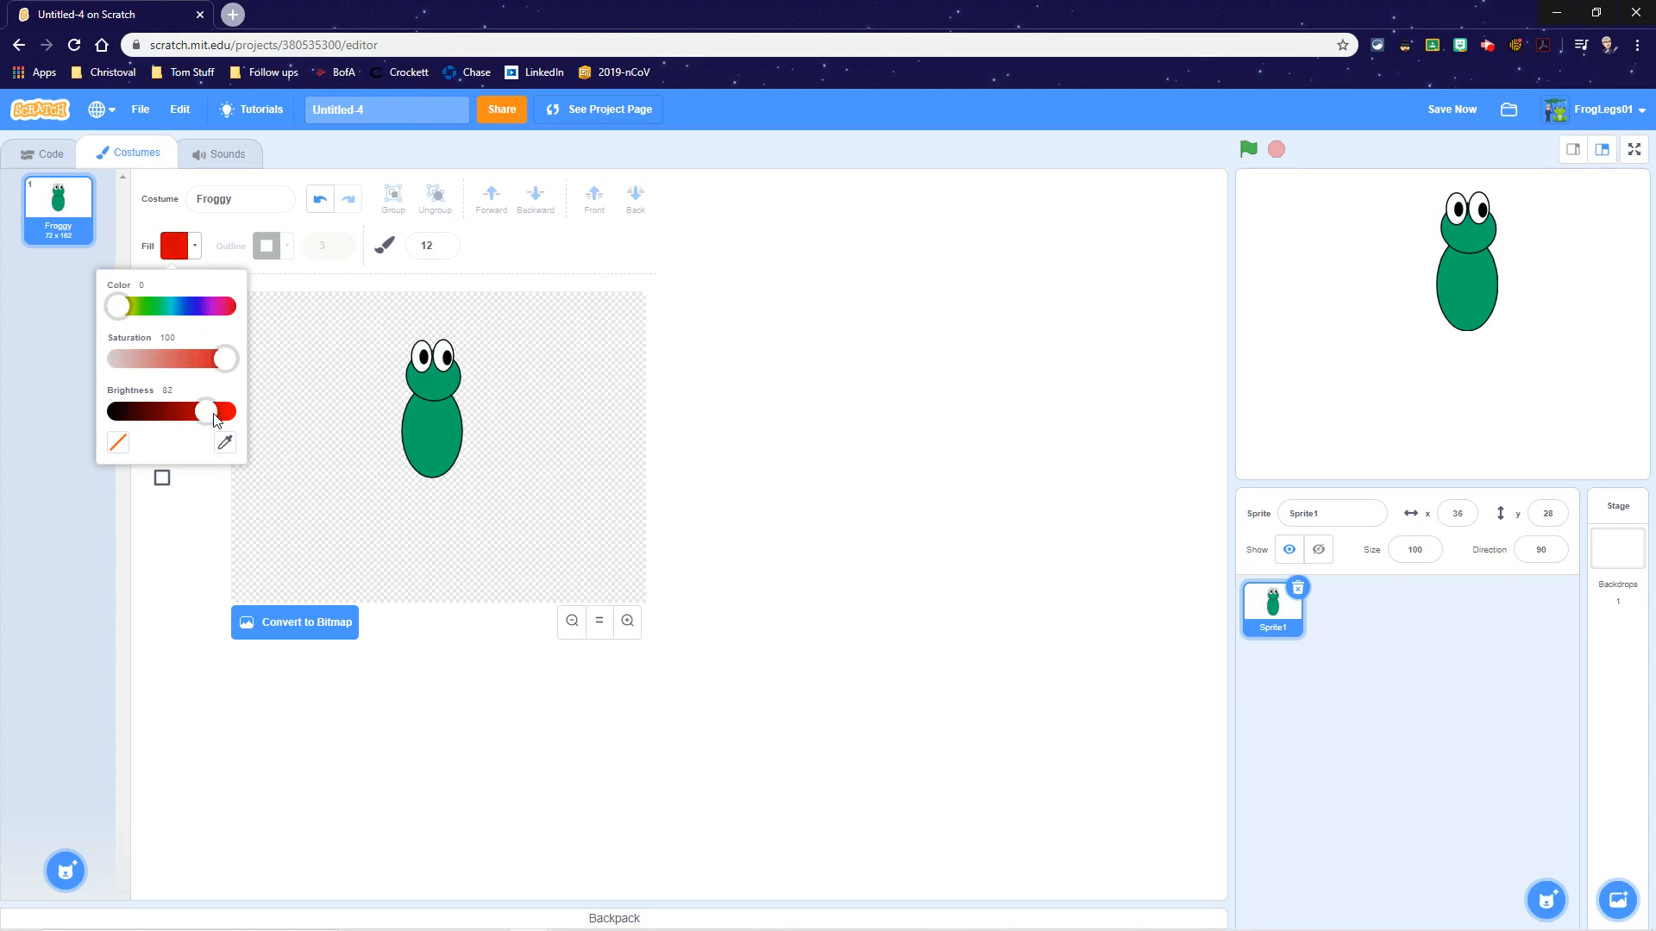
click(418, 379)
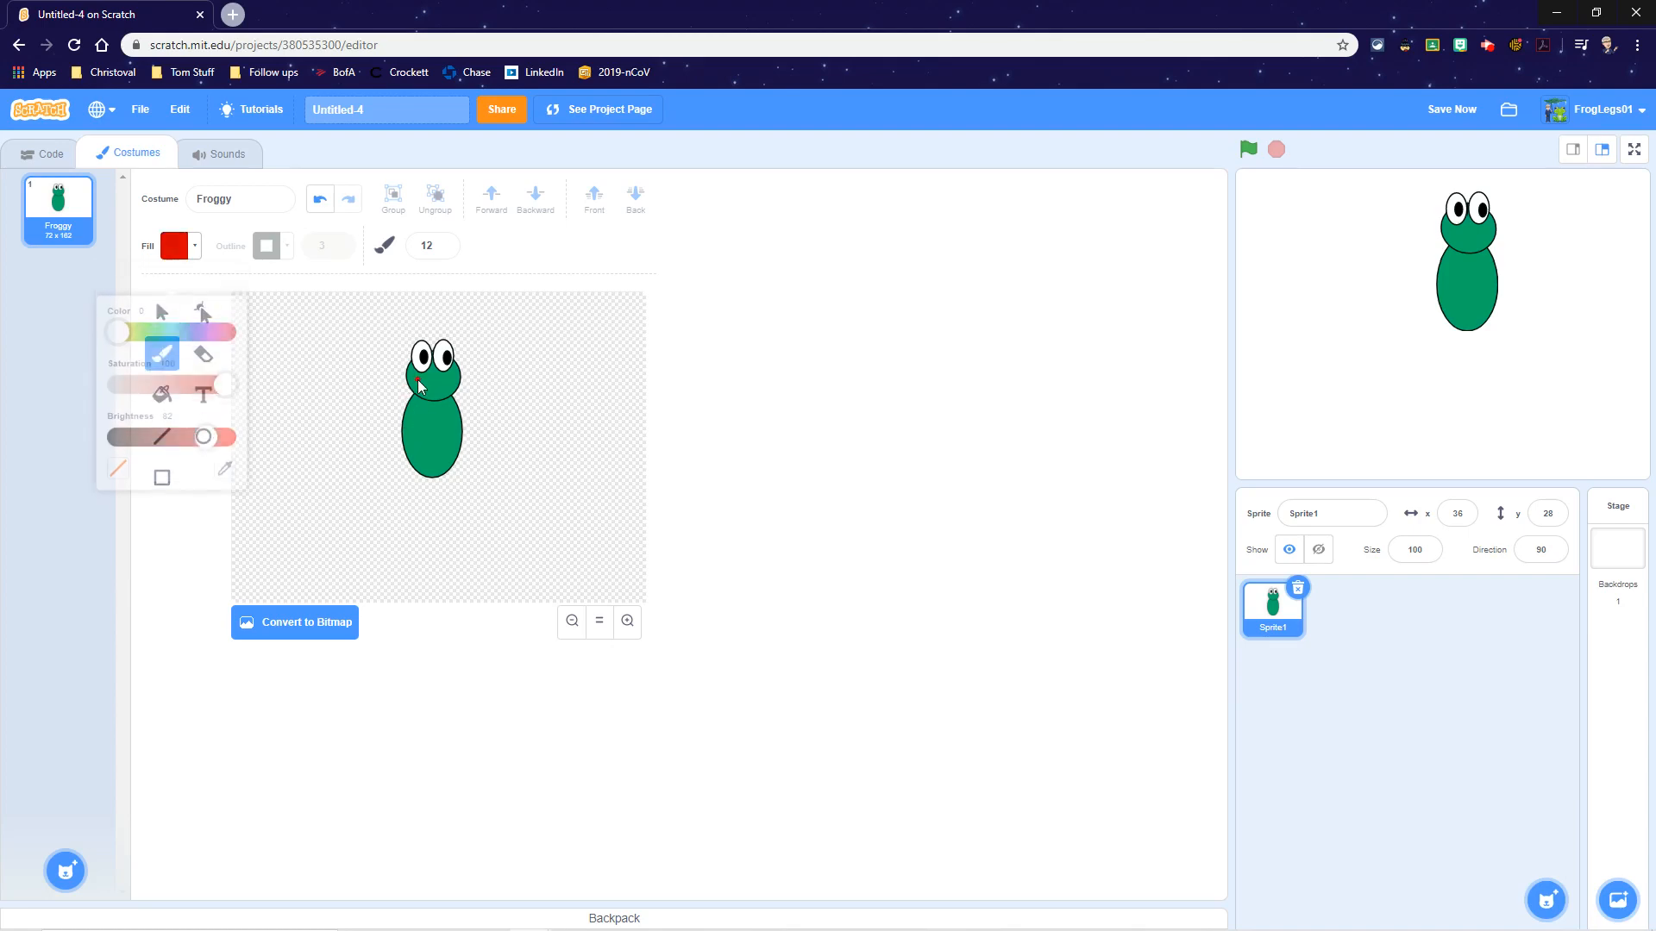
drag(417, 379, 450, 383)
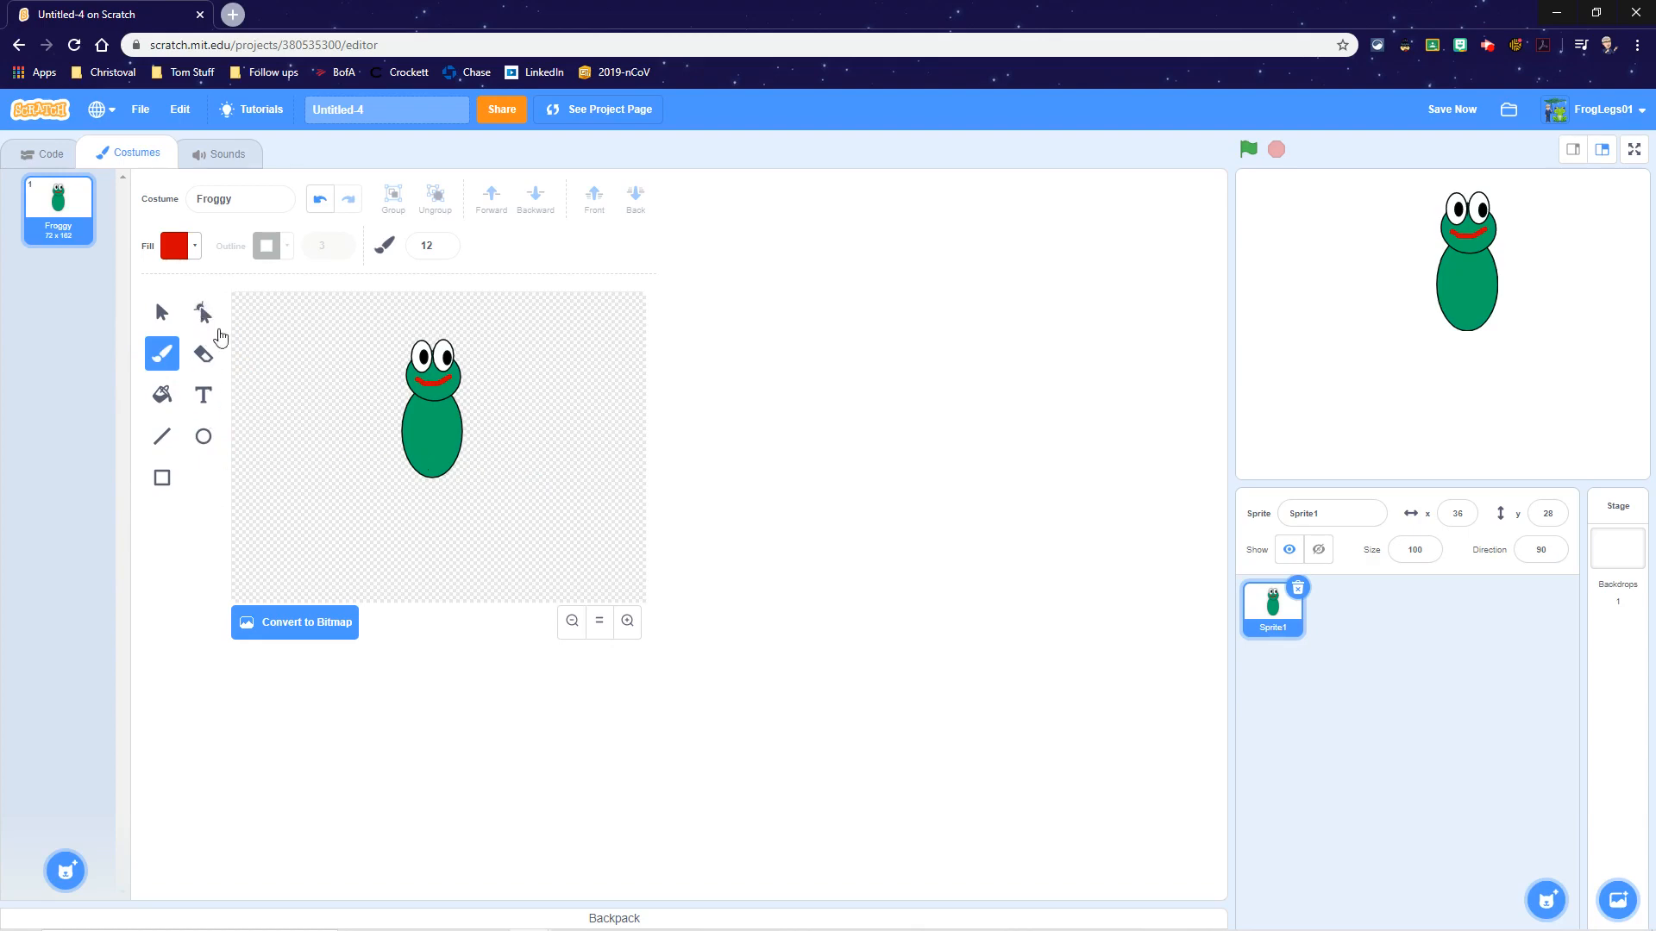
Step: Duplicate the frog's green body oval and place the copy in the empty space to the right of the frog
click(176, 318)
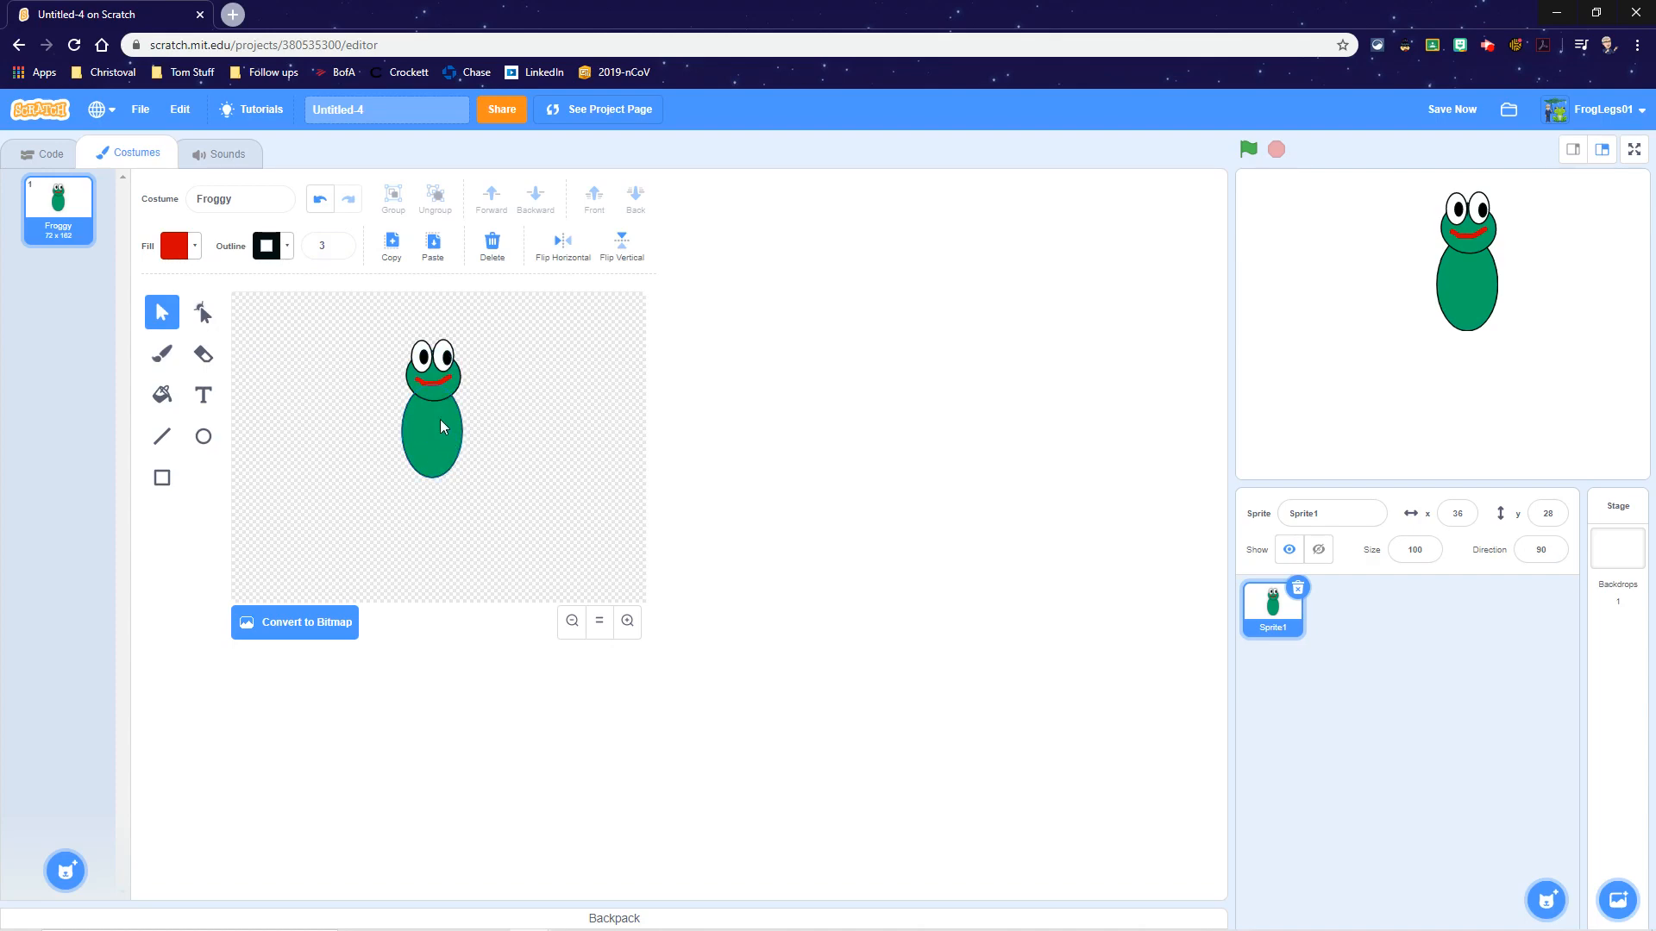
click(442, 416)
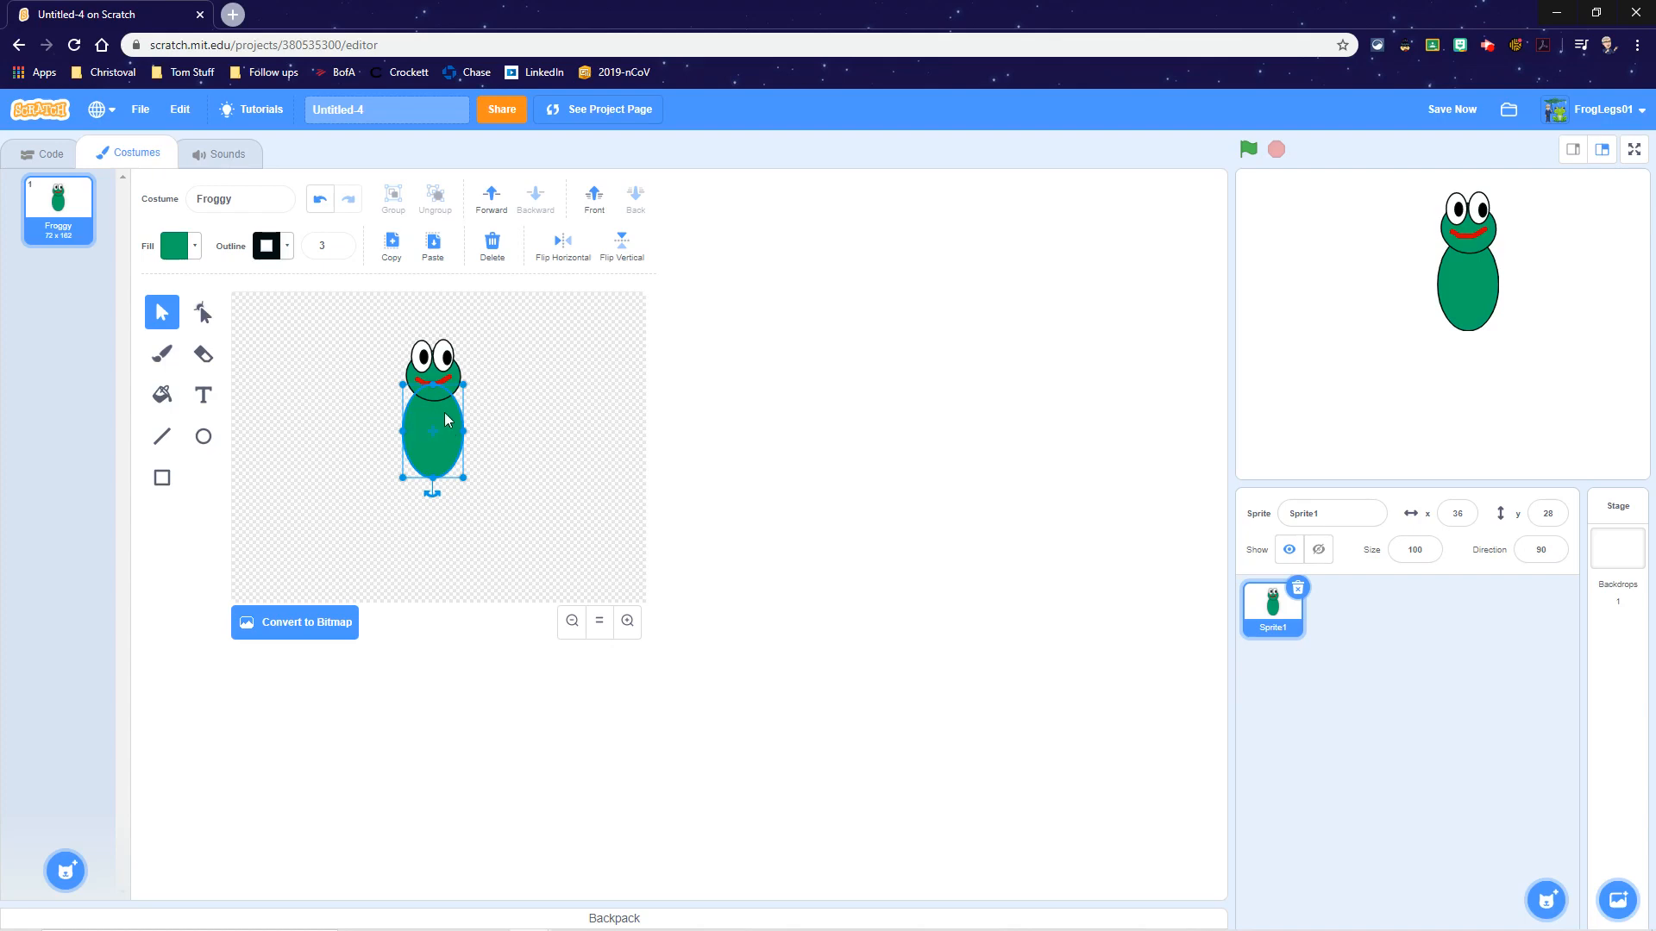
key(ctrl+c)
key(ctrl+v)
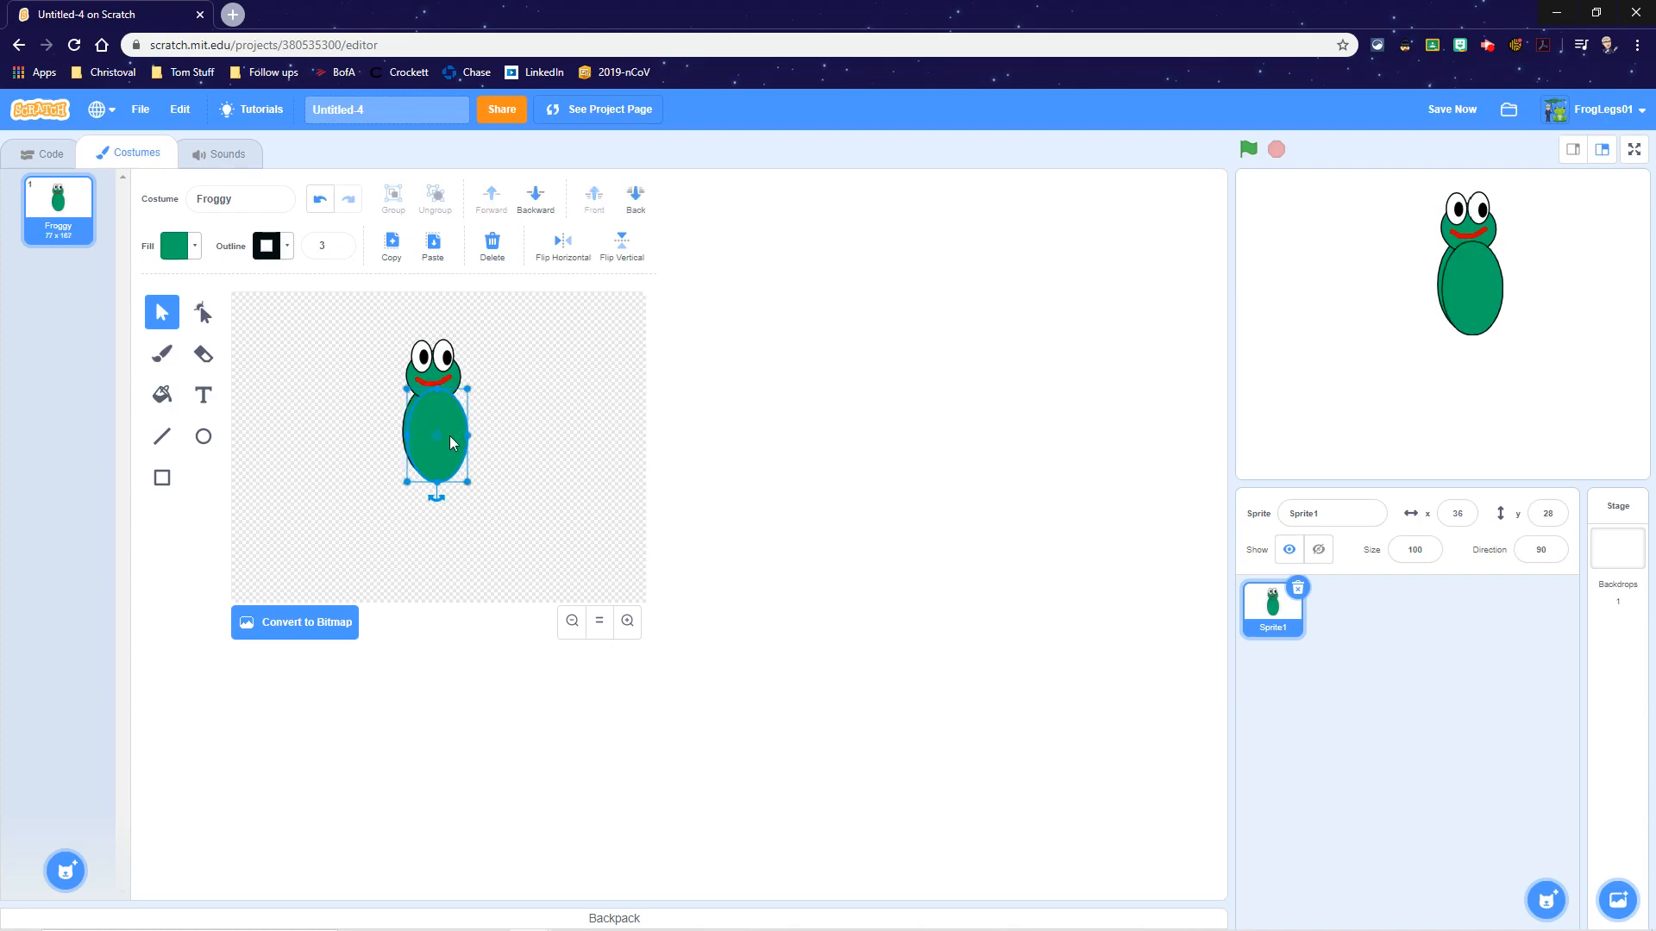
drag(465, 419, 580, 422)
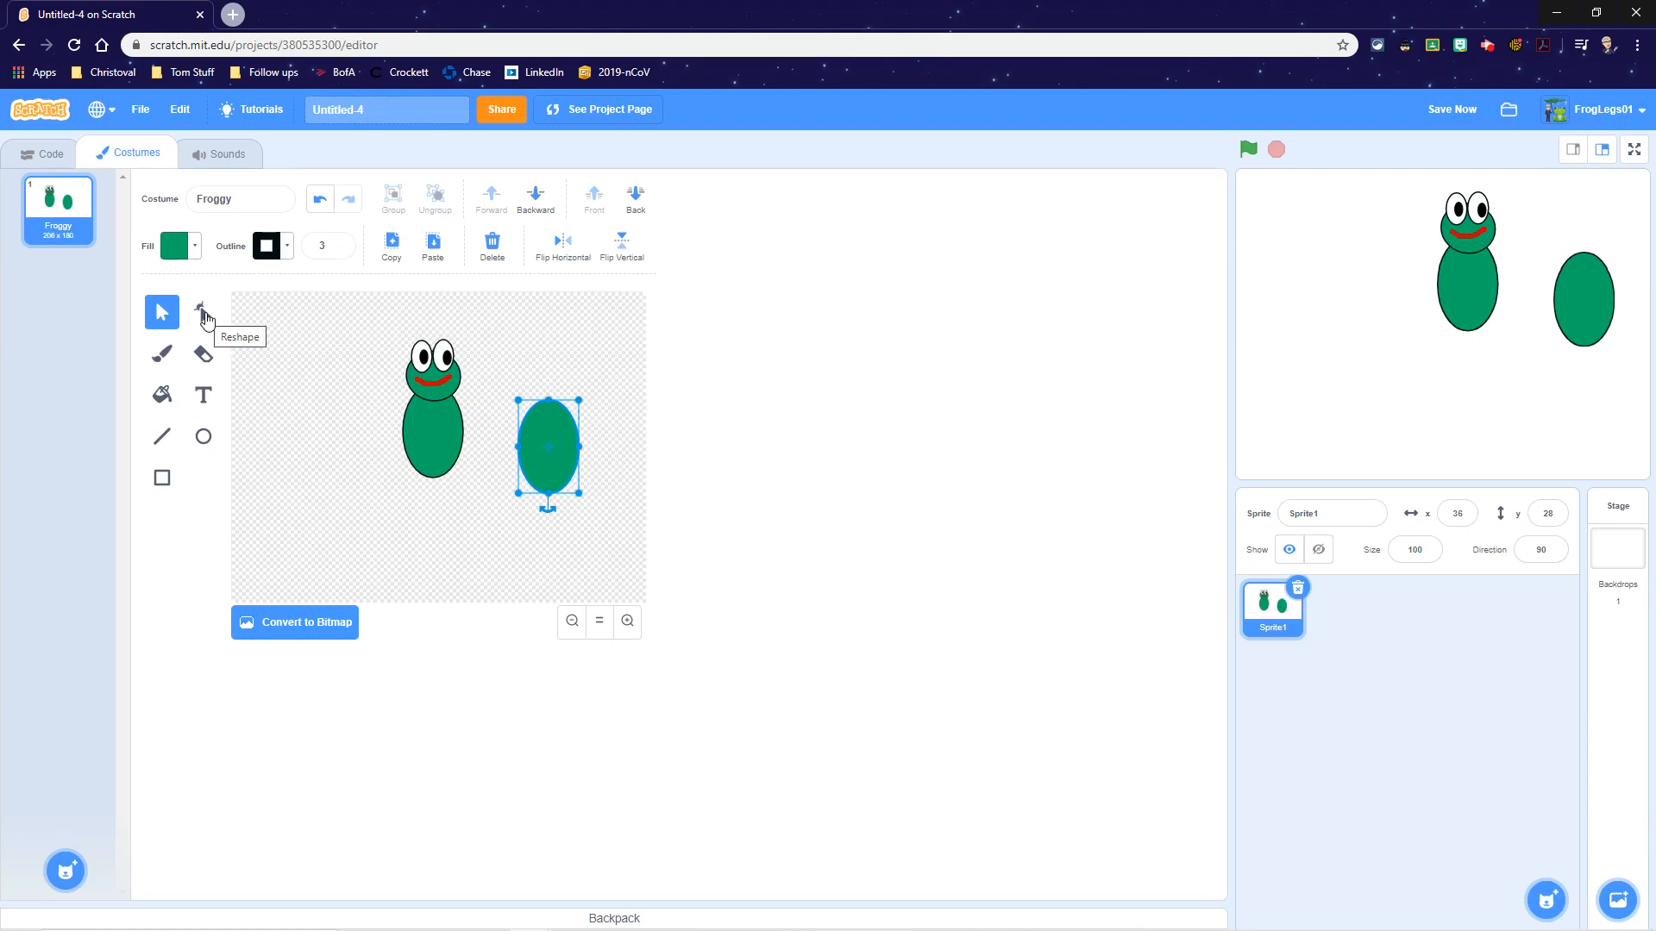
Step: Reshape the copied oval into a slim leg by pulling its side points inward and adjusting its upper point
click(203, 312)
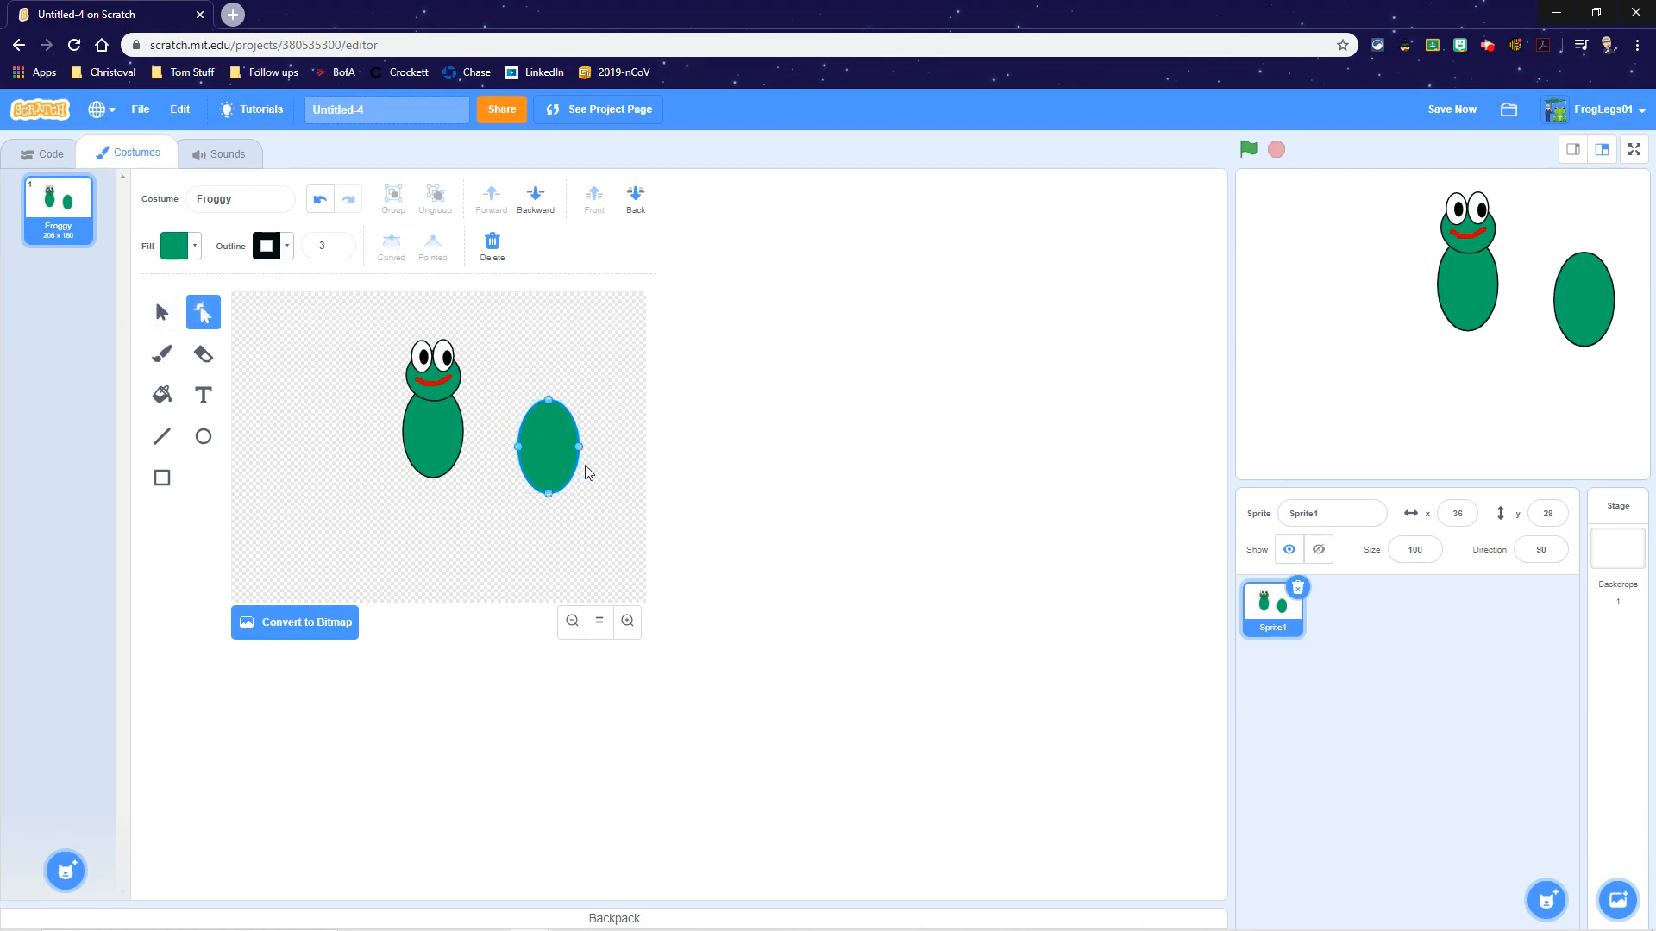
drag(579, 447, 540, 448)
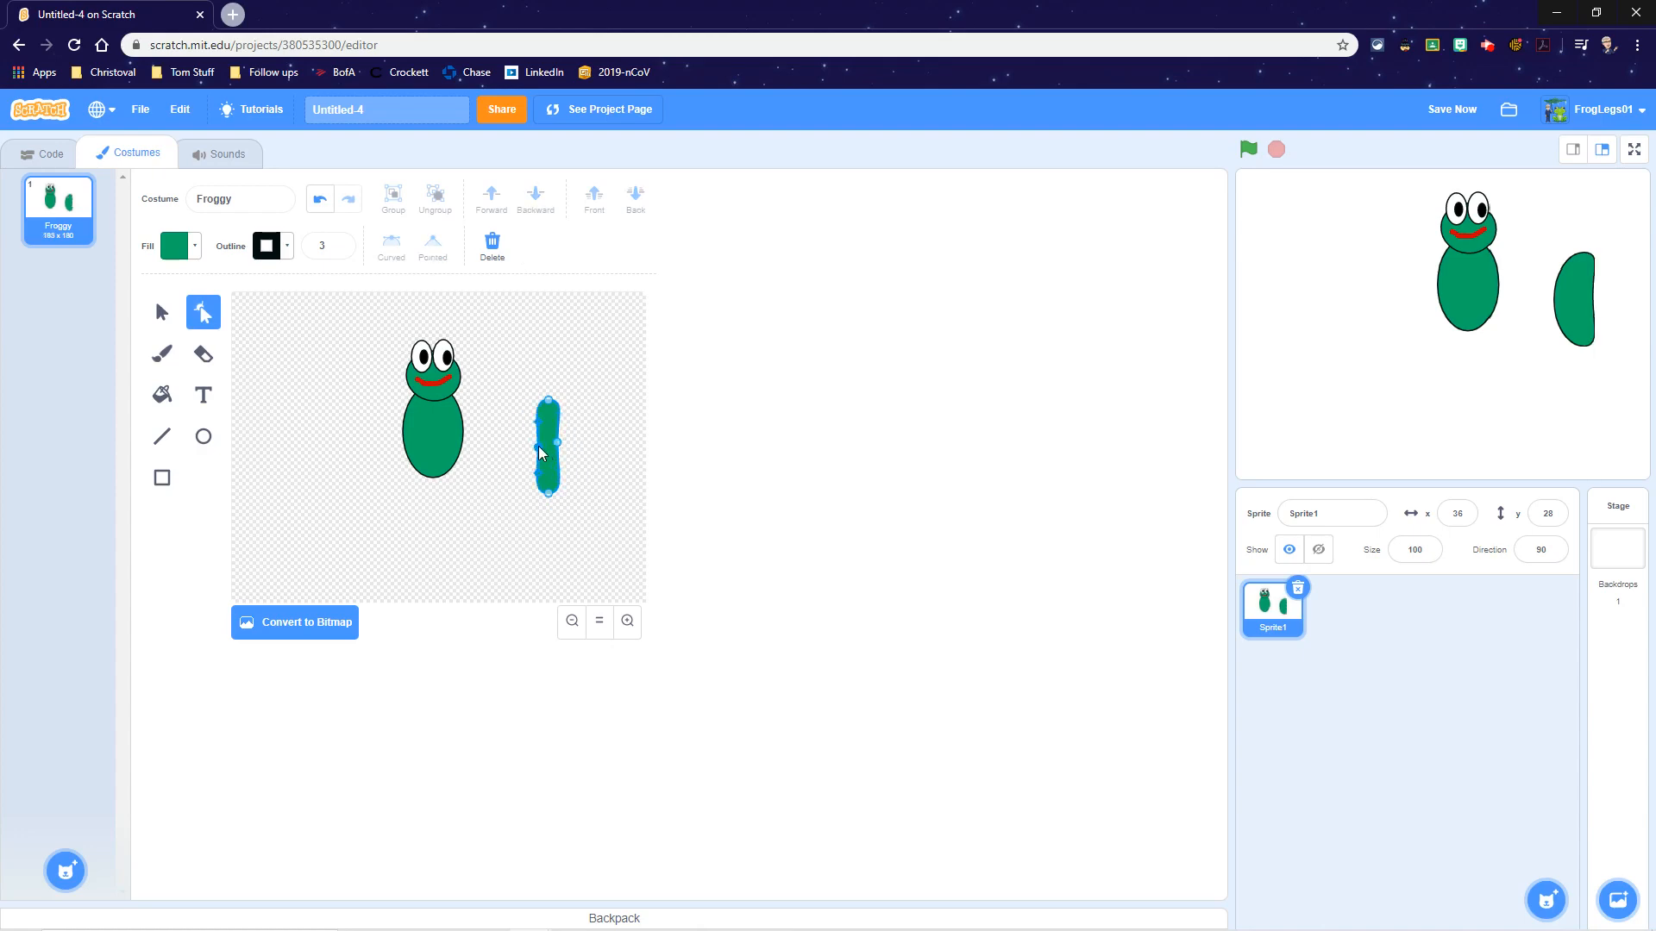
click(547, 409)
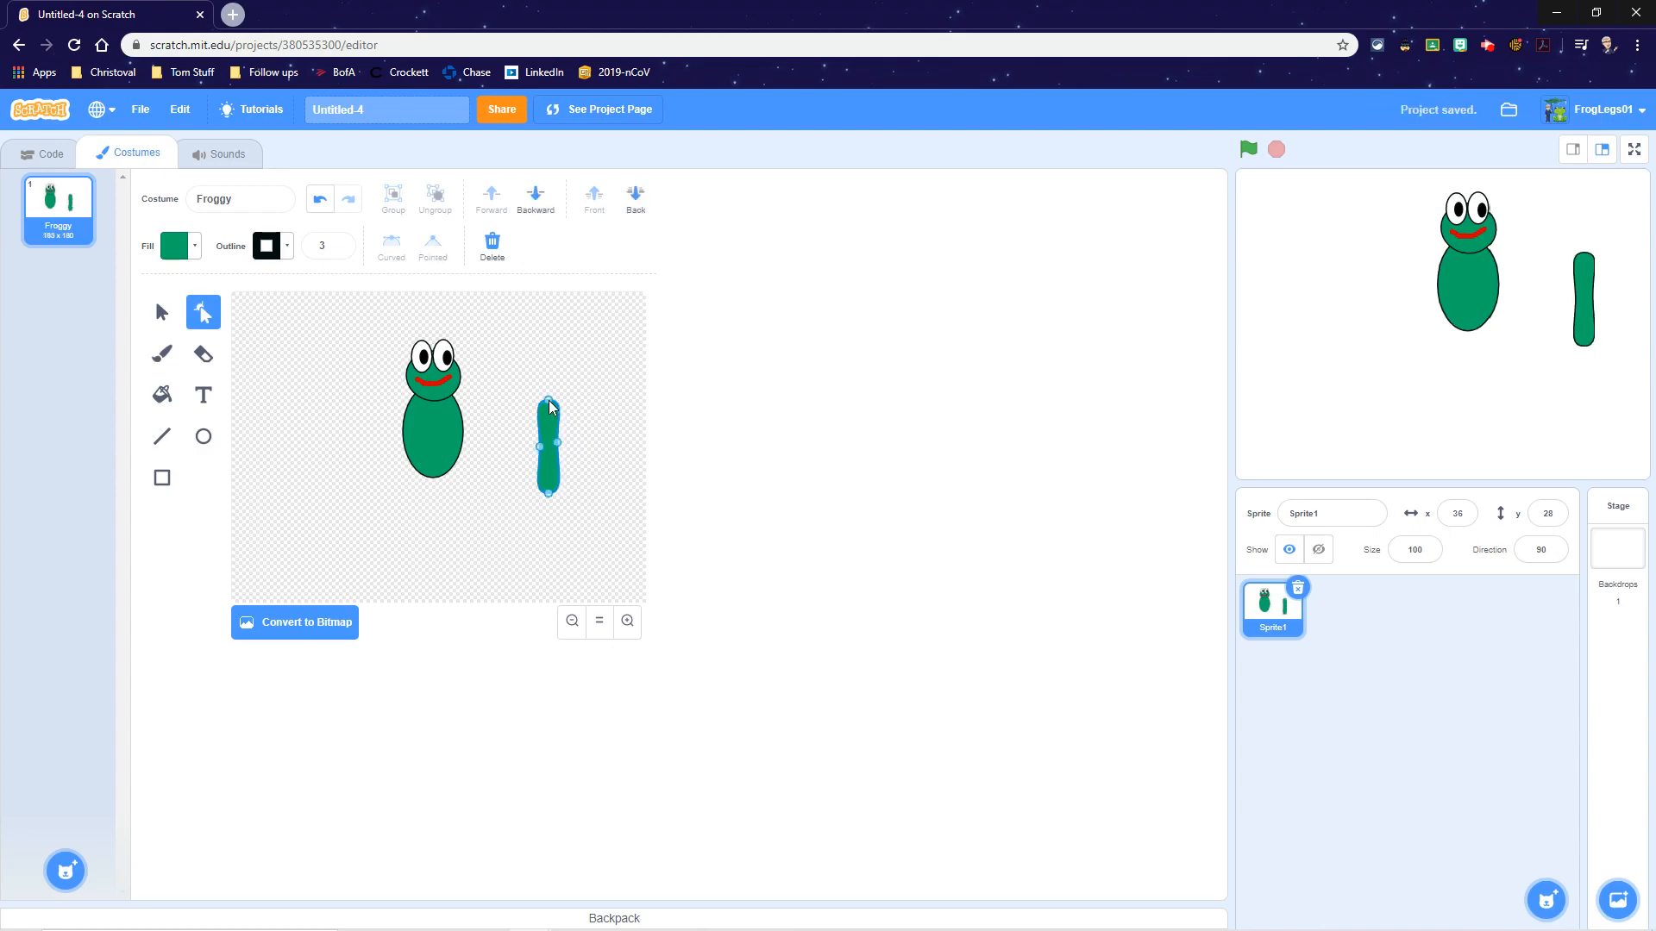
drag(546, 404, 538, 418)
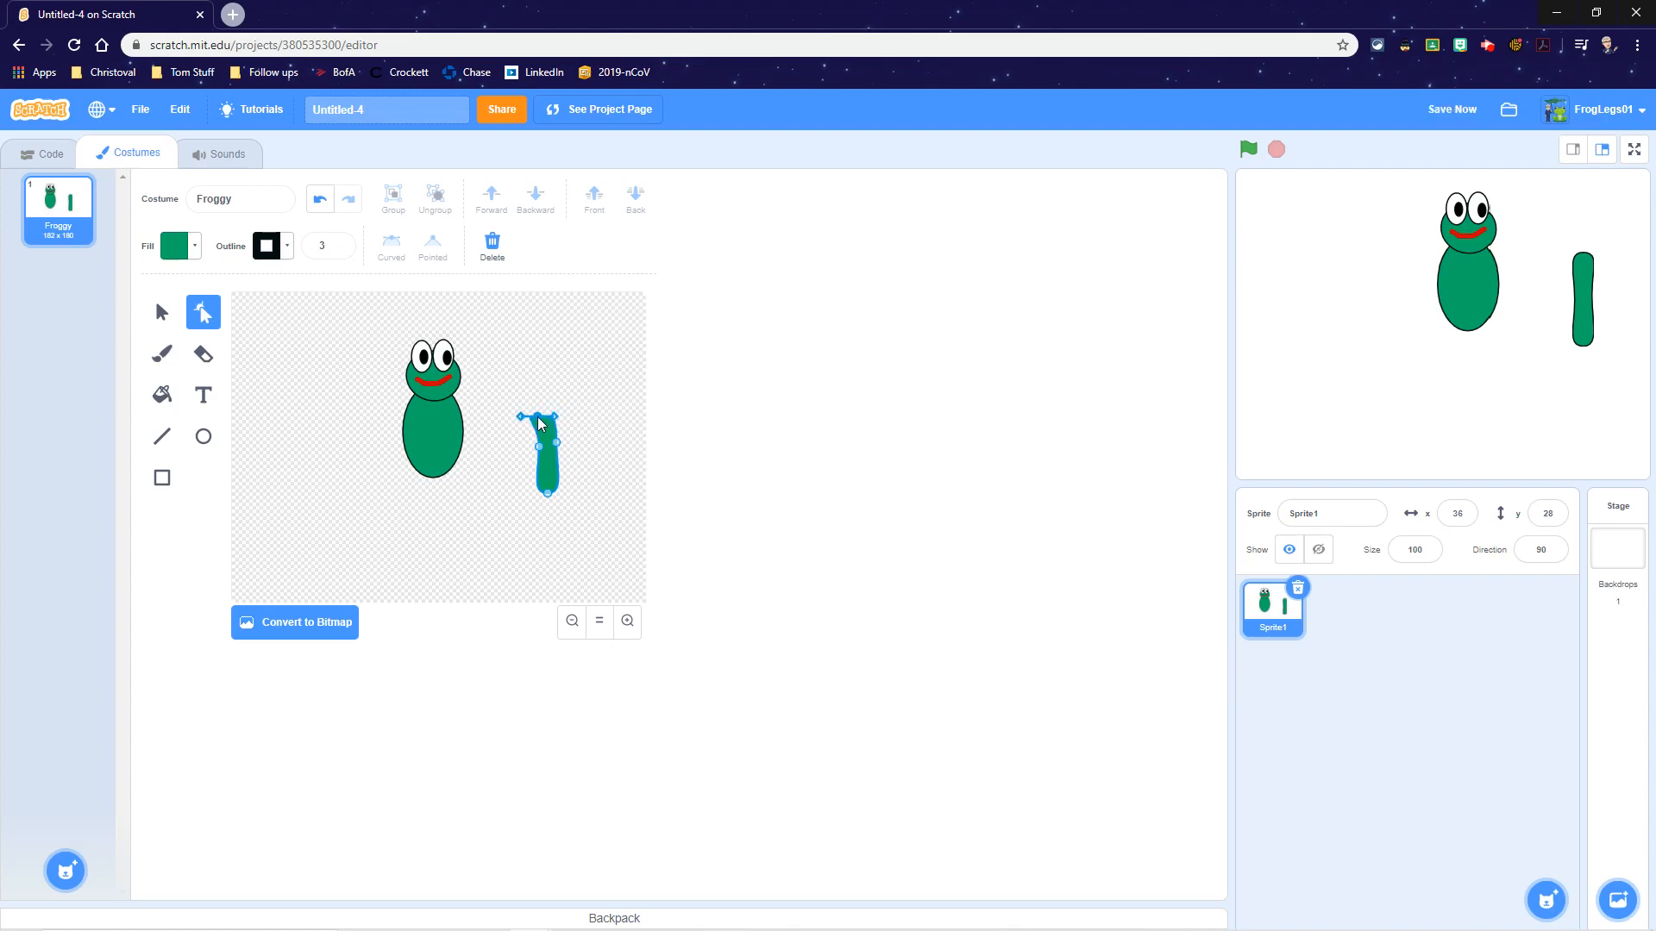
click(597, 470)
Step: Attach the leg to the lower right of the body and reshape its points into a bent leg with a foot
drag(540, 460, 466, 535)
click(511, 515)
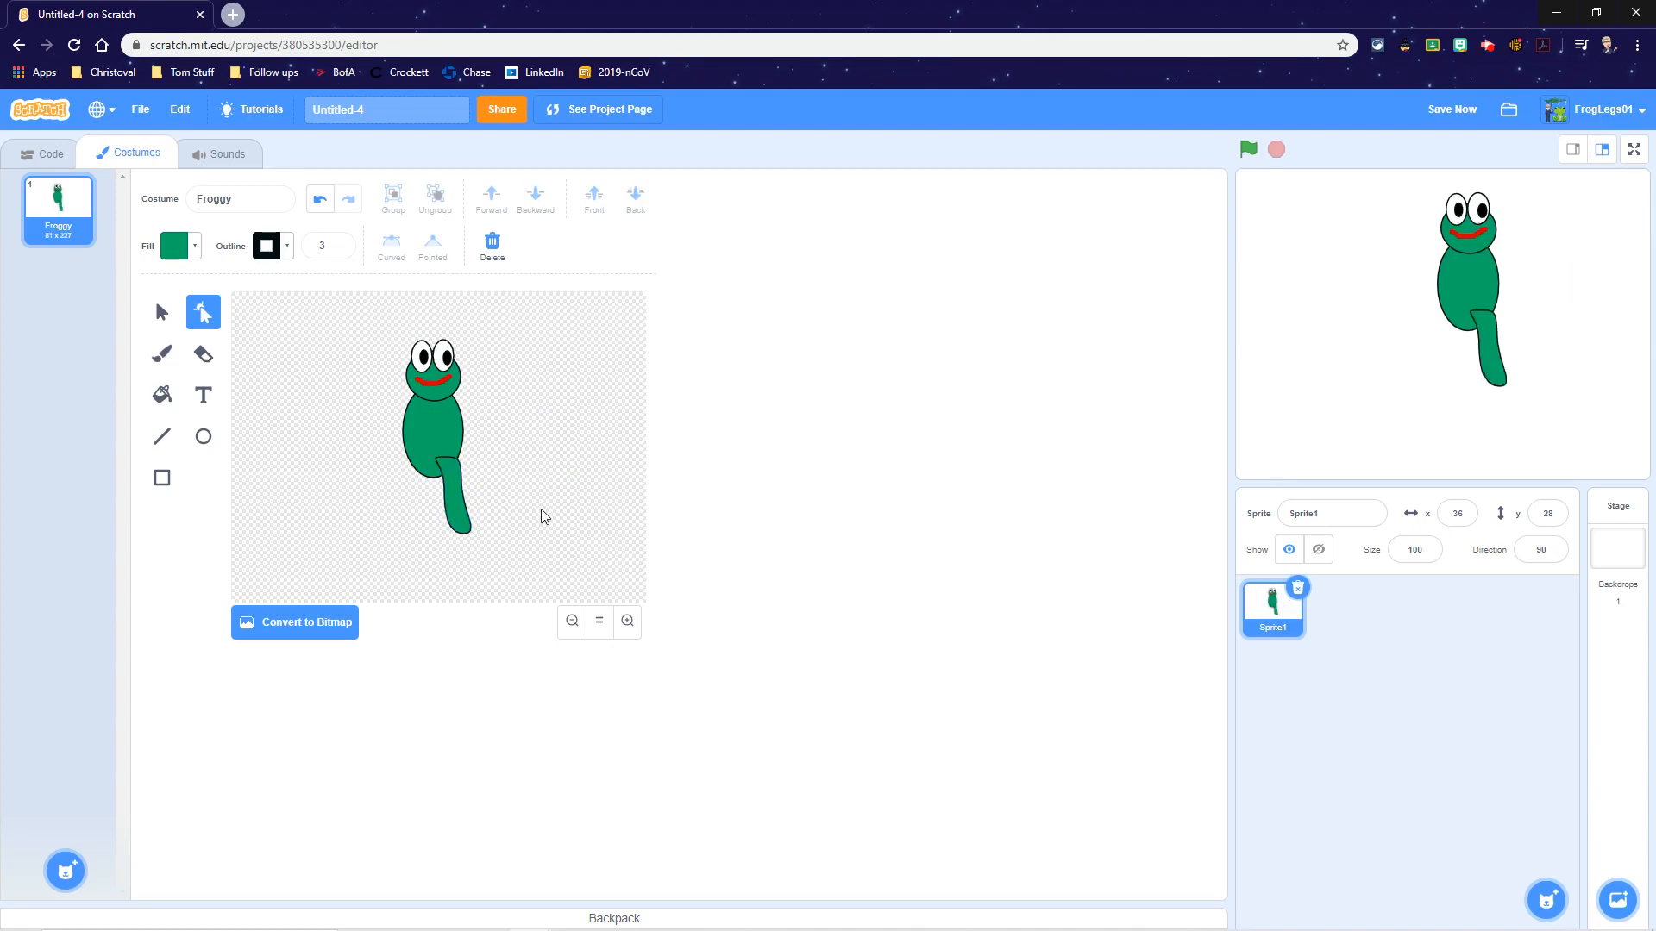
click(451, 482)
drag(445, 462, 441, 450)
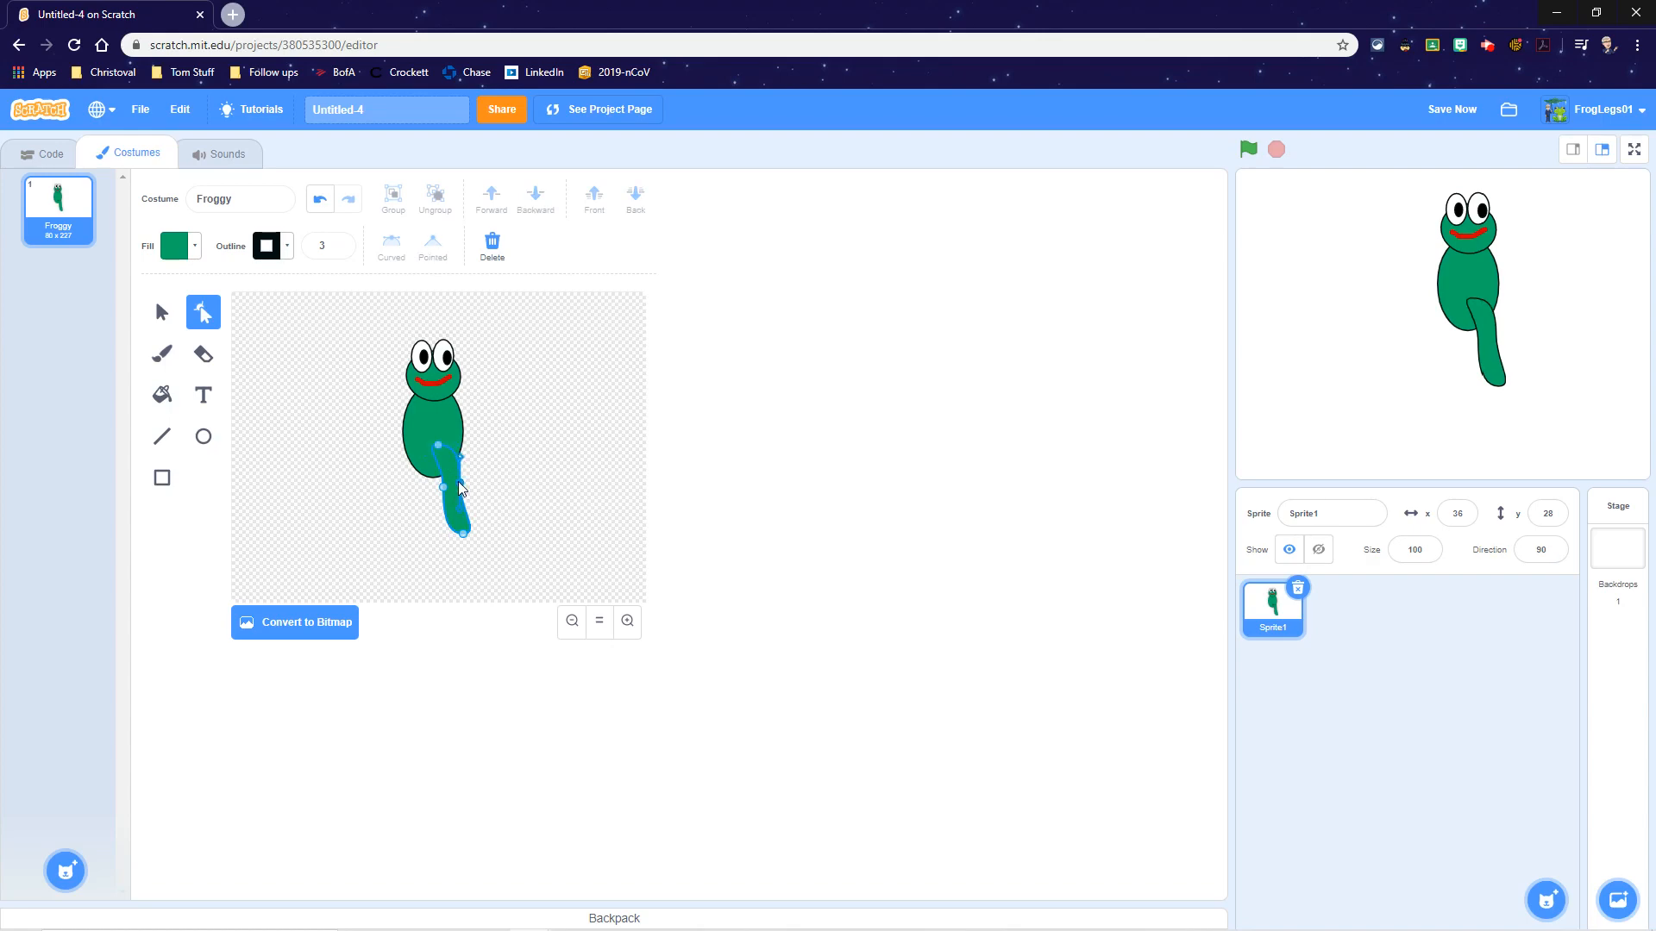
mouse_move(460, 486)
mouse_down()
mouse_move(458, 529)
mouse_move(476, 529)
mouse_move(454, 506)
mouse_up()
click(464, 535)
click(477, 529)
click(460, 509)
click(504, 576)
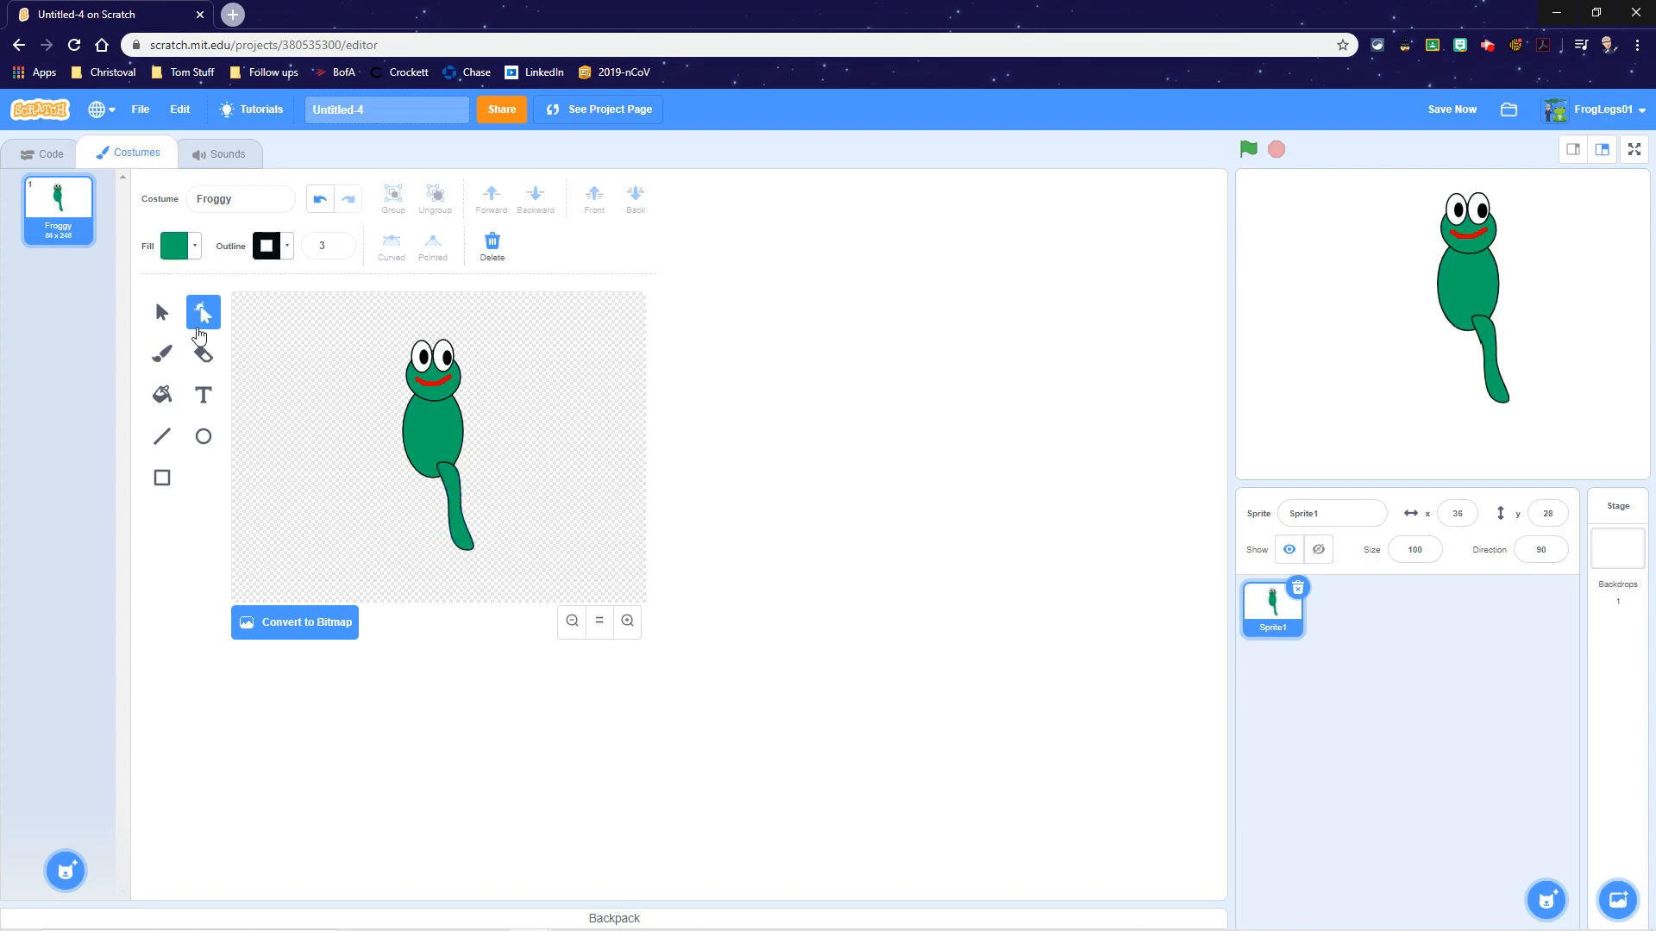
Step: Shorten the leg slightly by scaling it upward from its lower edge
click(161, 312)
click(460, 530)
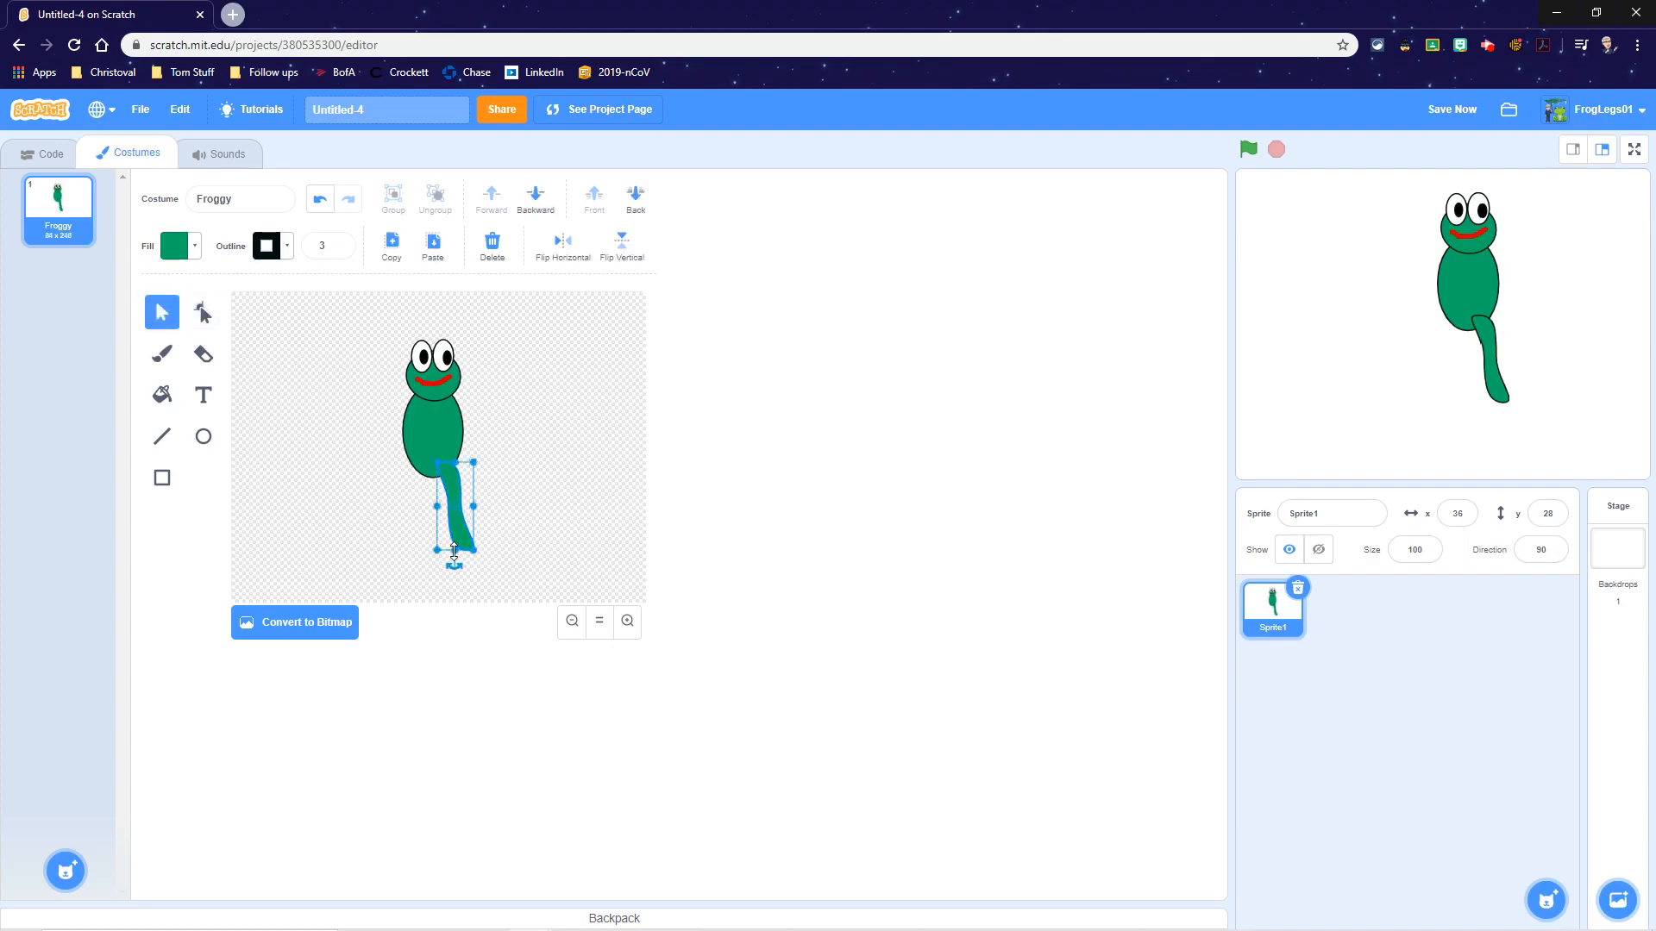
drag(454, 553, 454, 536)
click(544, 561)
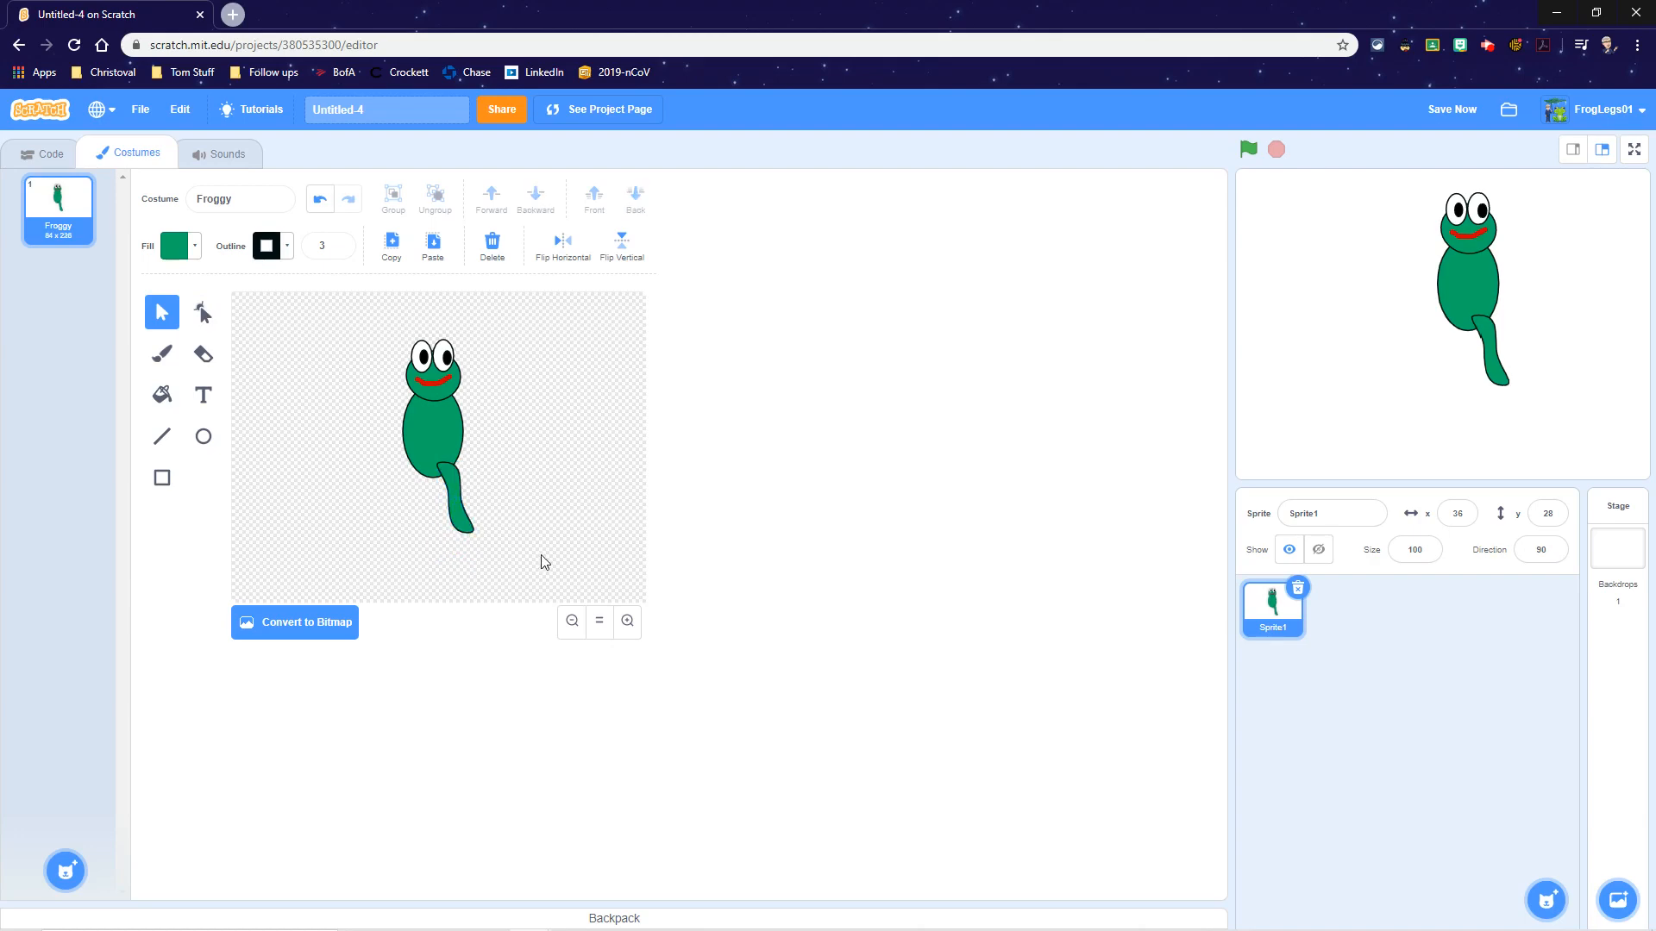
Step: Duplicate the leg, flip the copy horizontally, and place it on the lower left of the body as the second leg
click(460, 505)
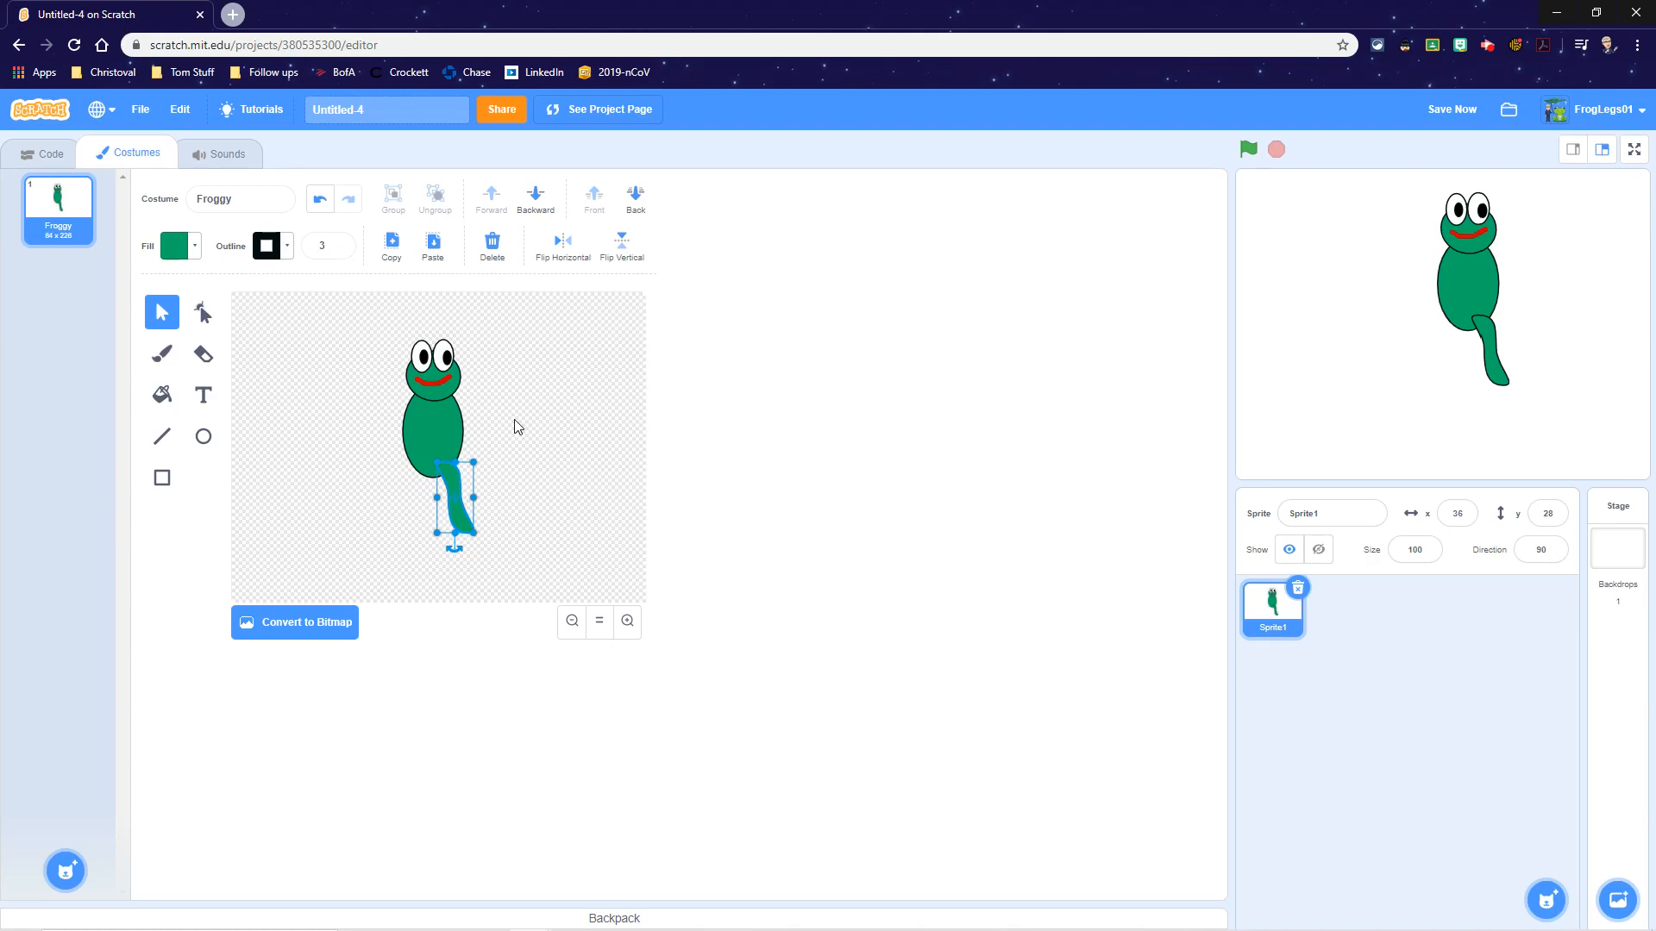
drag(455, 549, 514, 522)
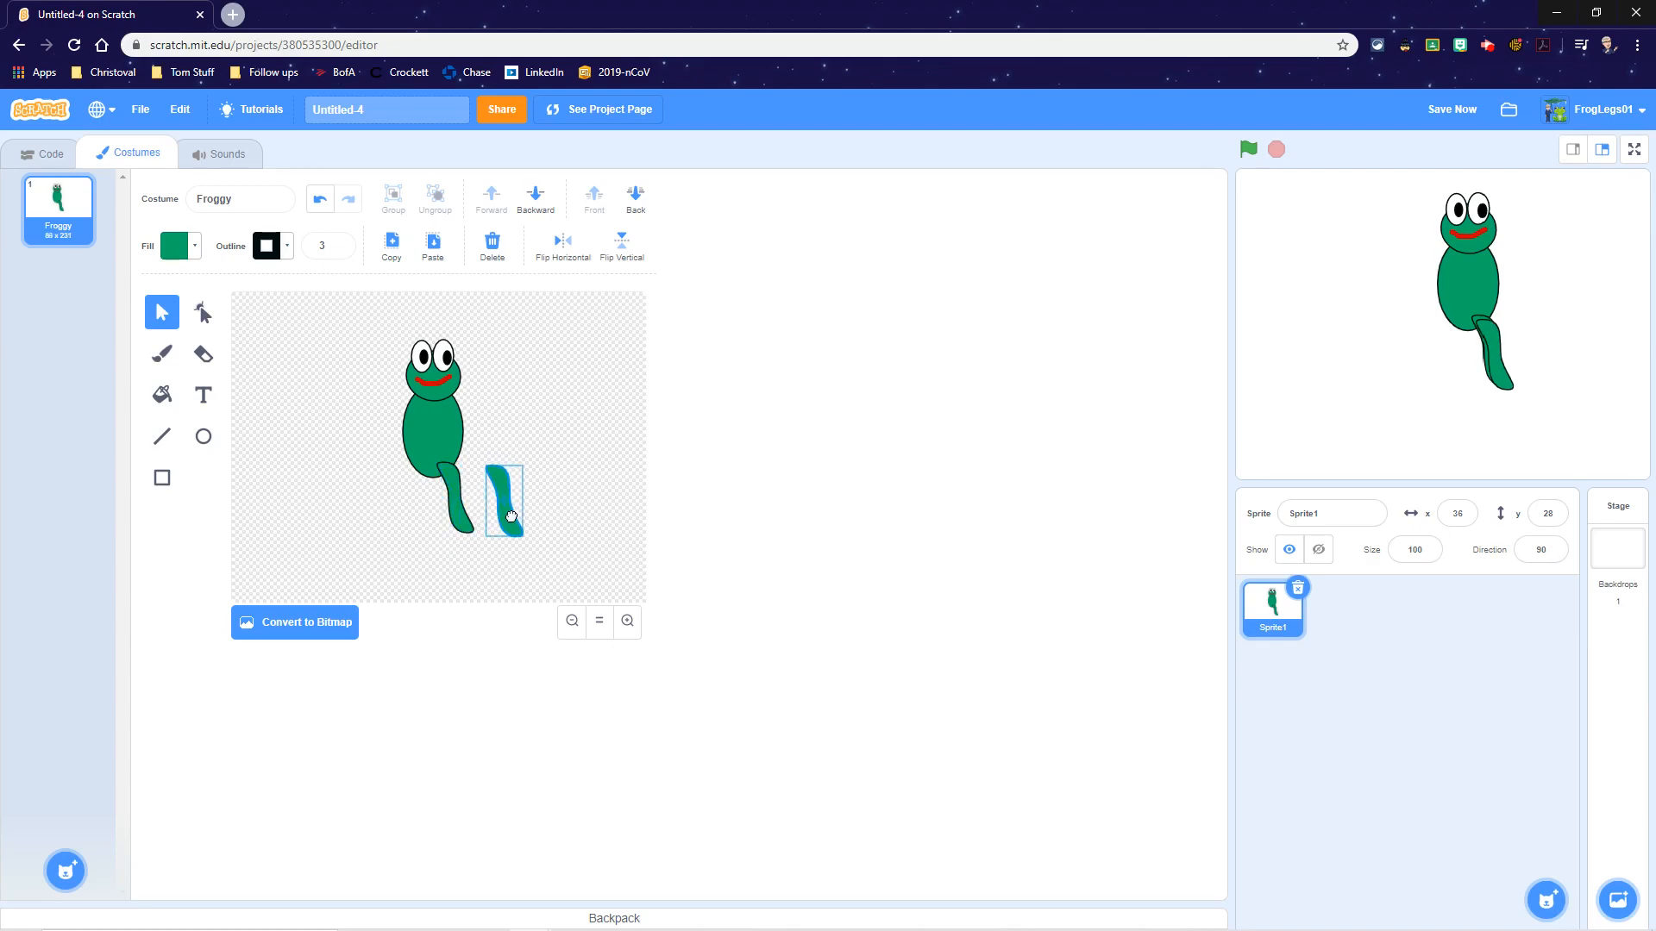
click(562, 242)
drag(490, 521, 406, 498)
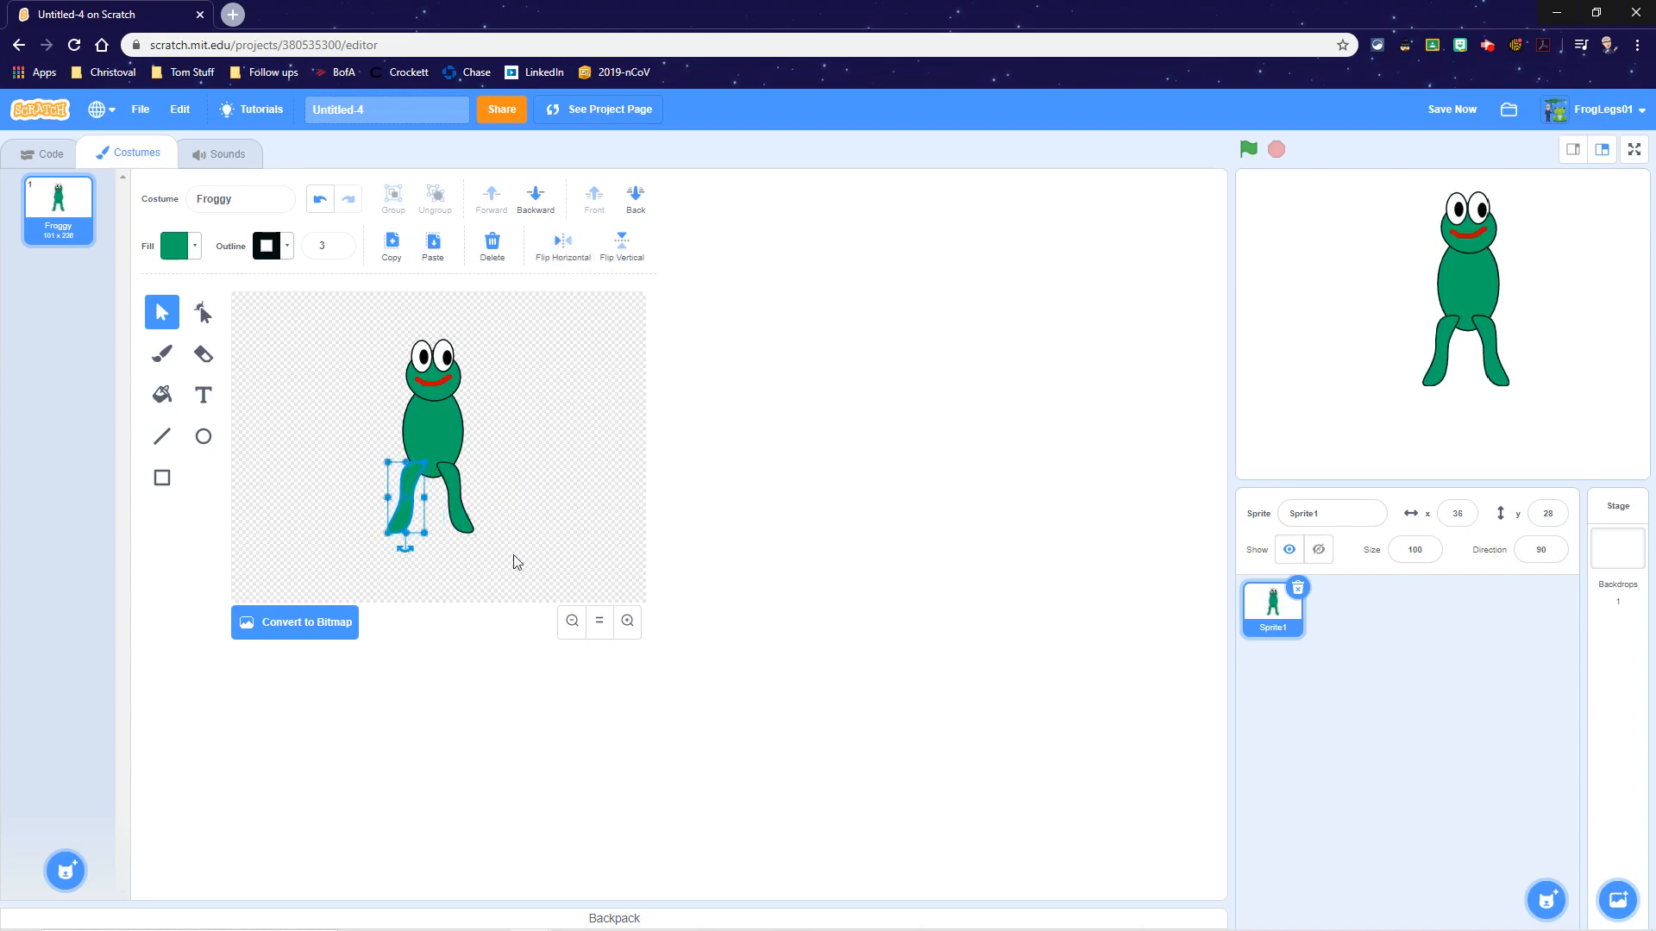
click(535, 542)
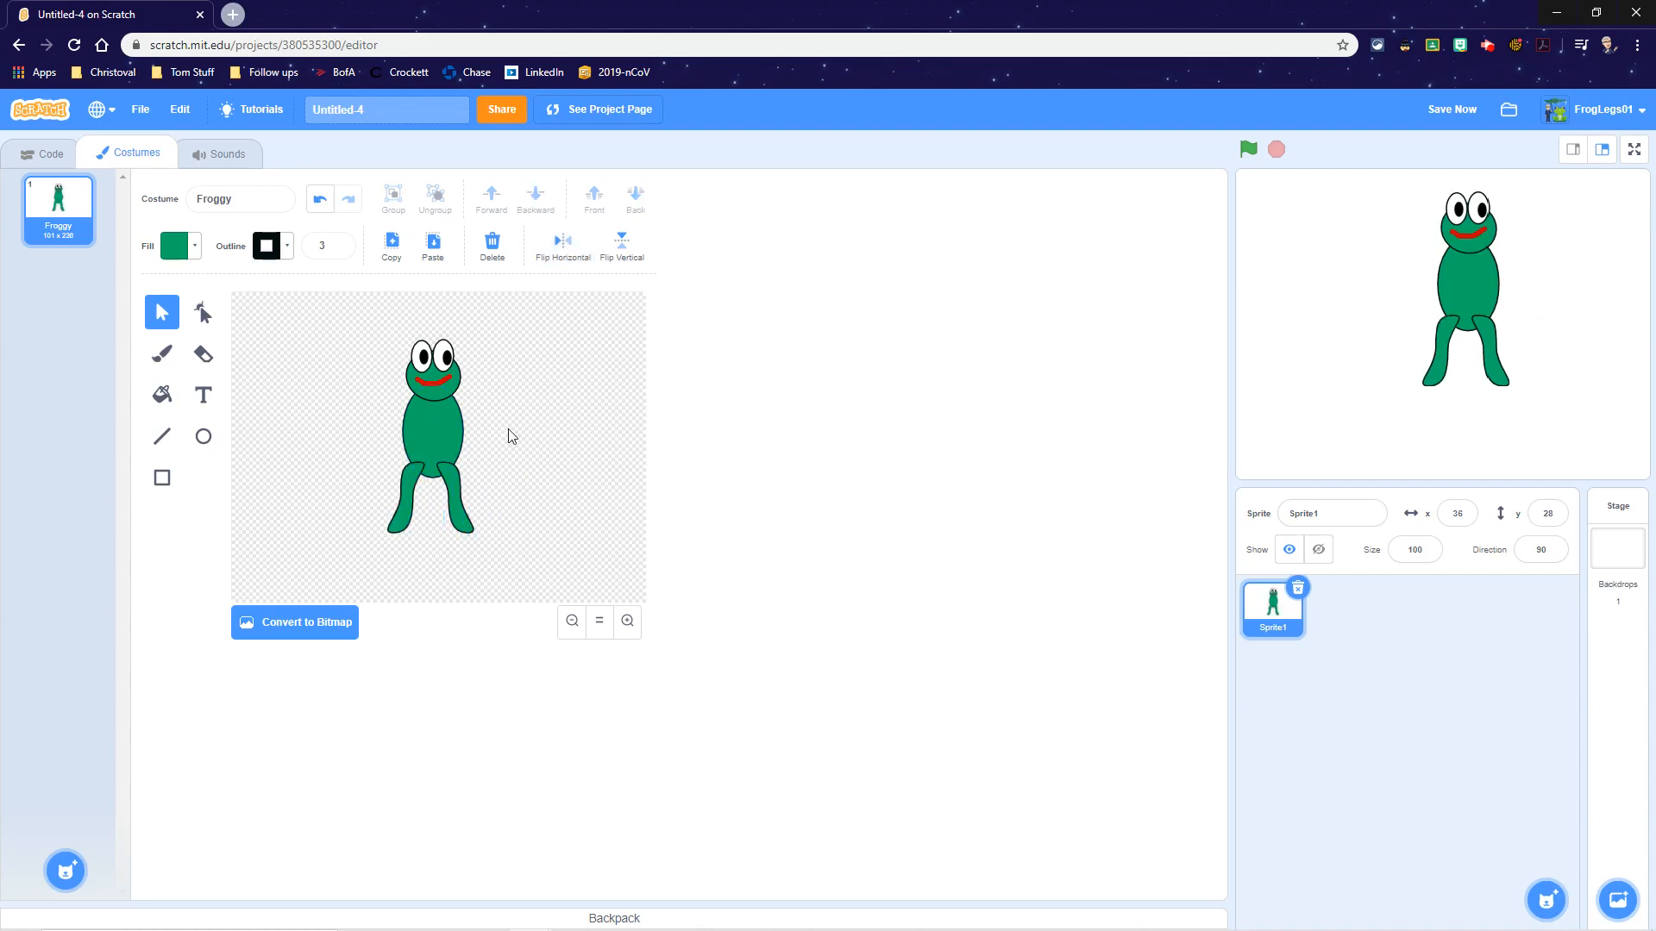
Step: Duplicate the green body oval again and set the copy to the right of the frog as the base for an arm
click(445, 425)
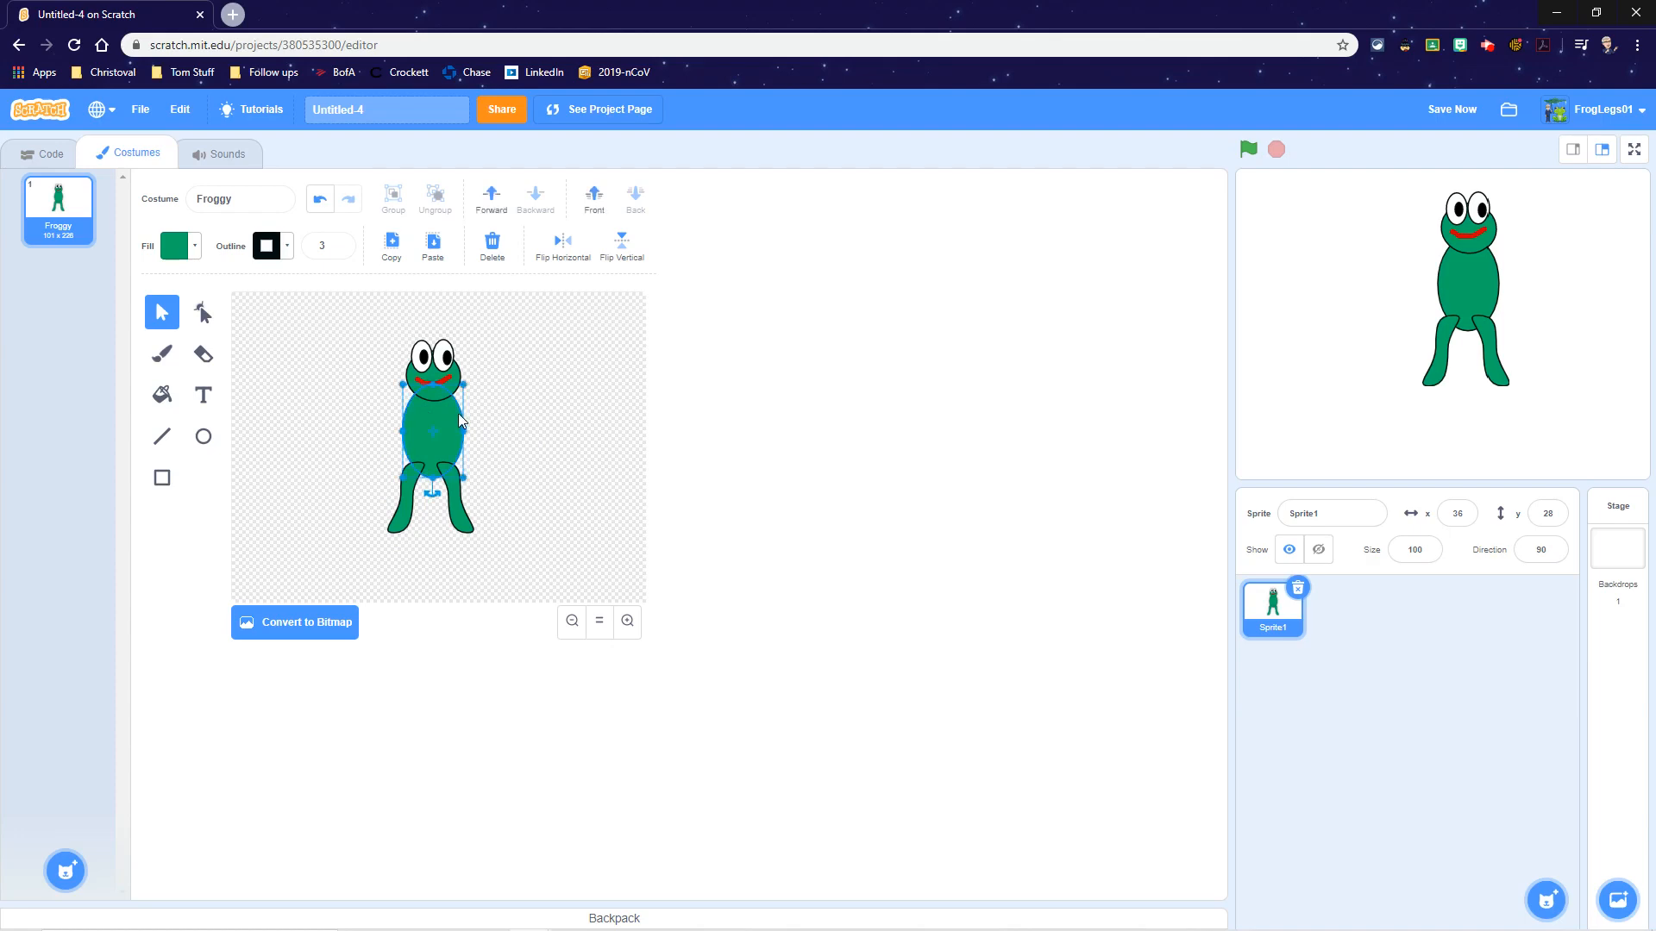
key(ctrl+c)
key(ctrl+v)
drag(473, 436, 526, 410)
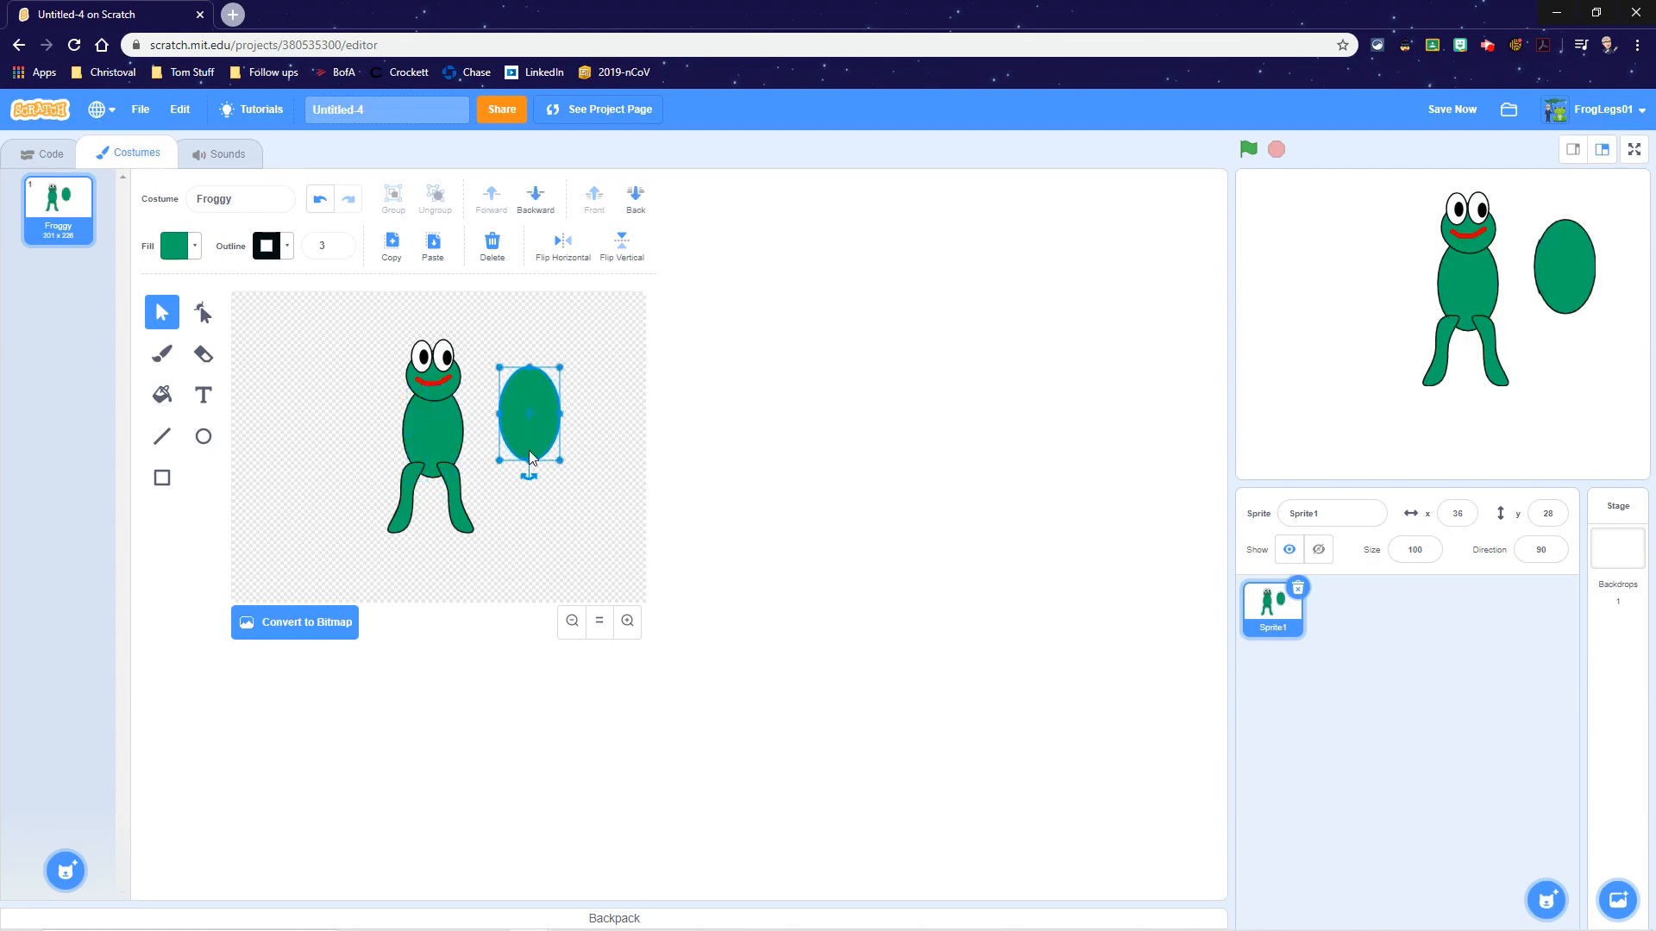
Step: Select the copied oval's left-hand point for reshaping, and undo the last two changes
click(204, 314)
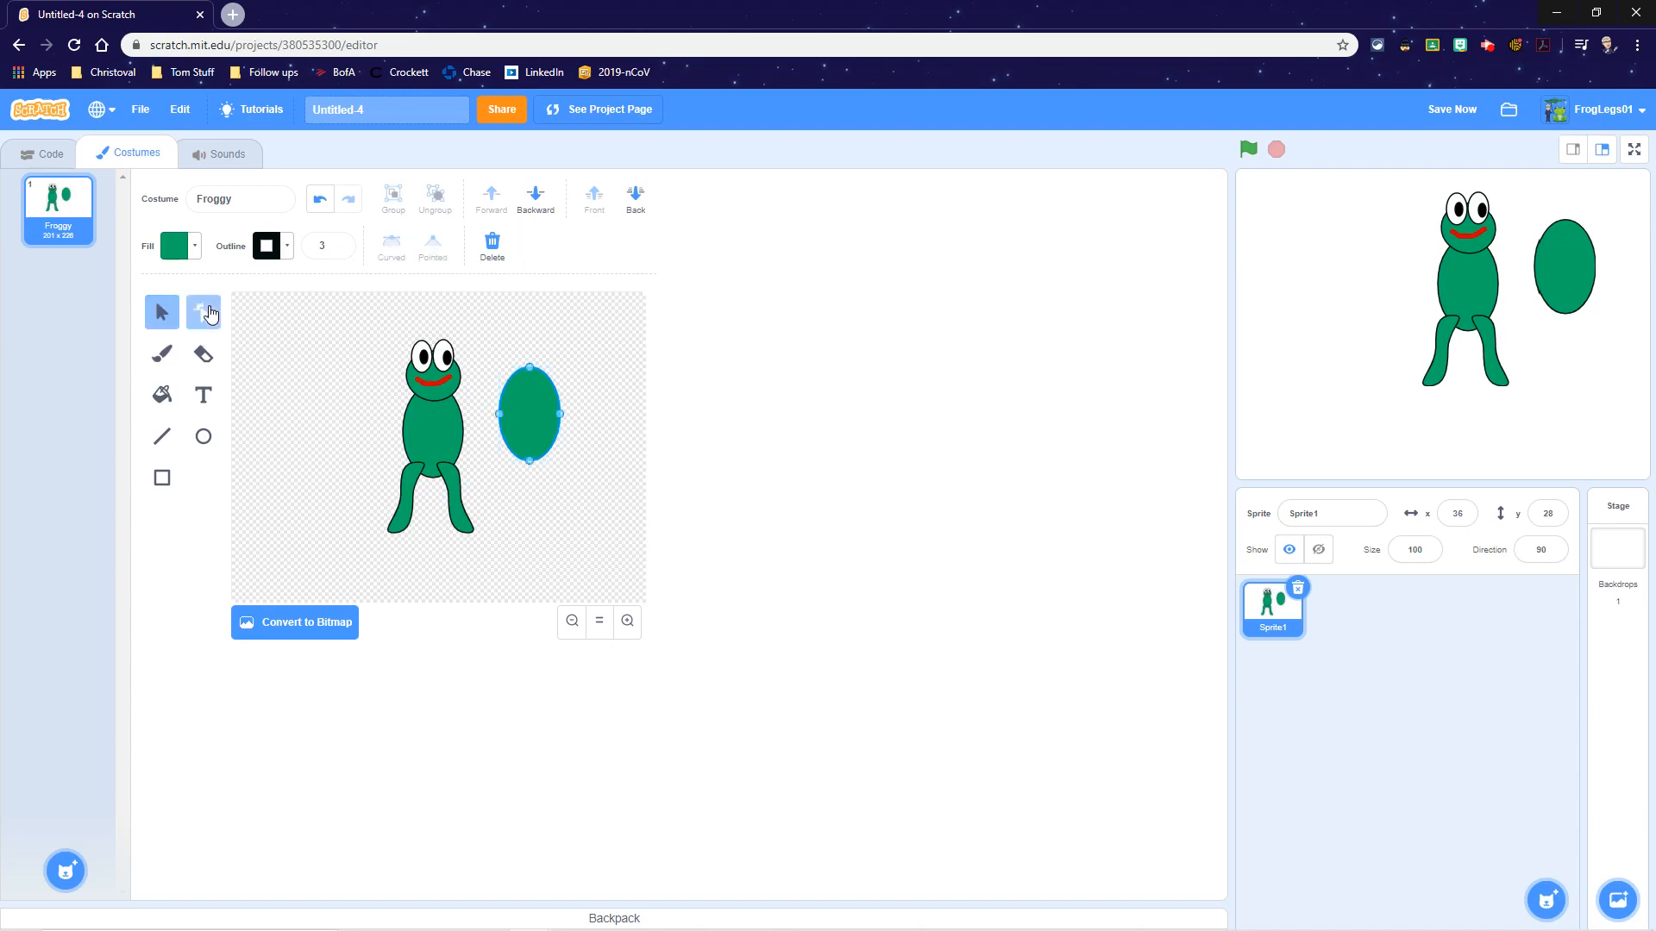
click(498, 415)
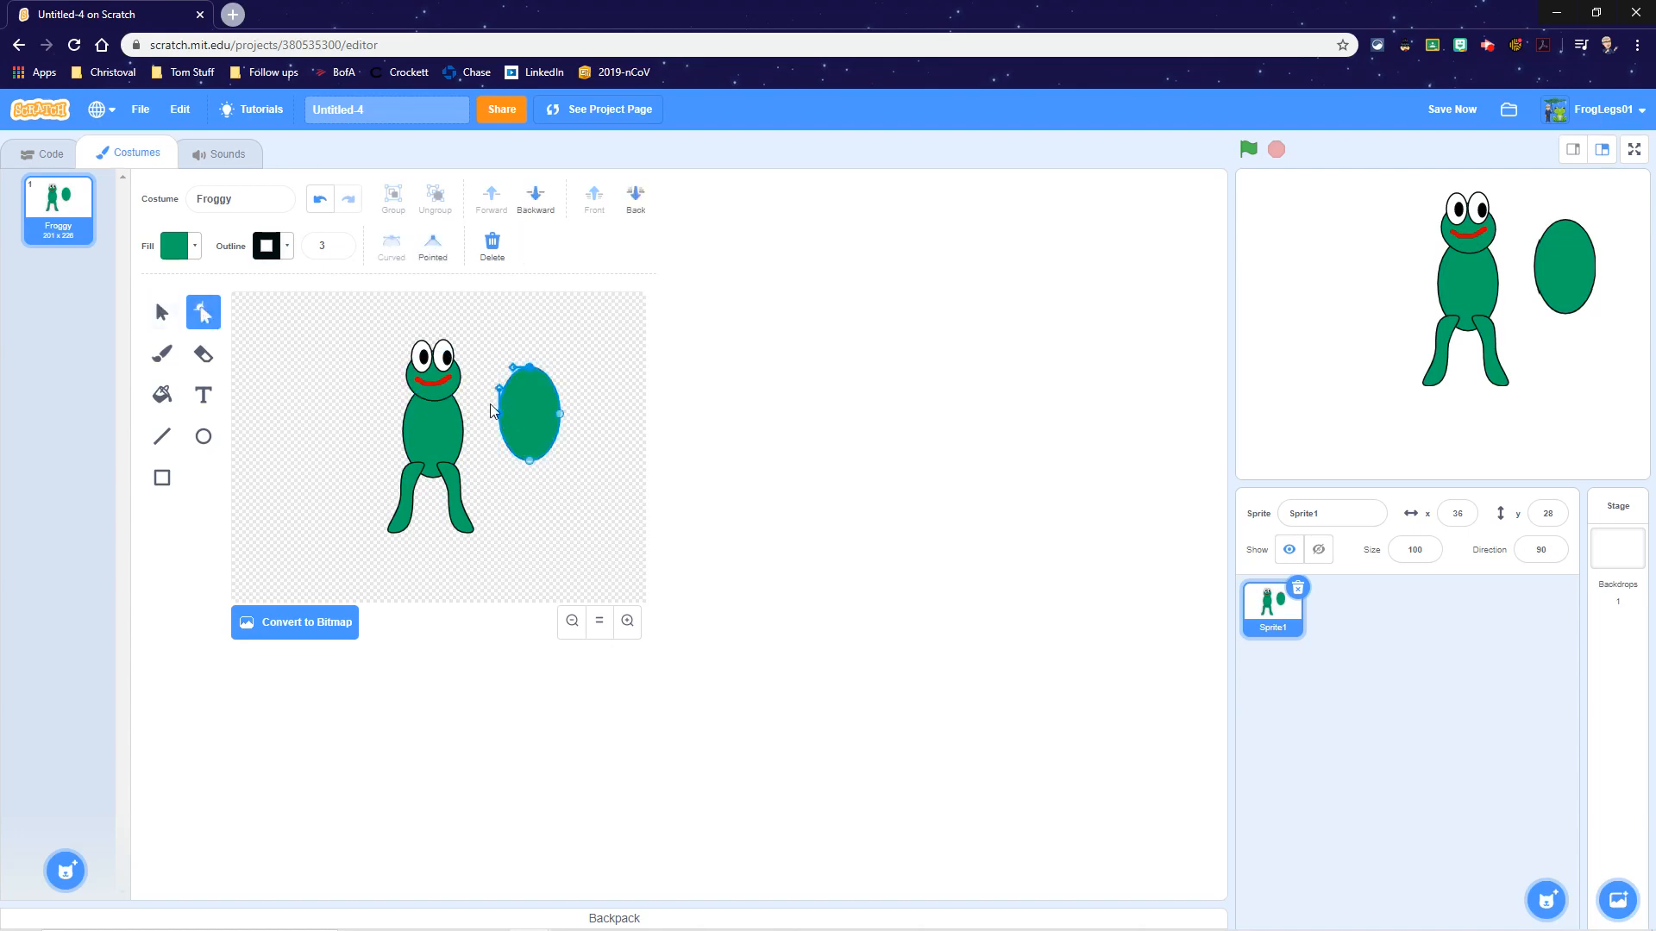
key(ctrl+z)
key(ctrl+z)
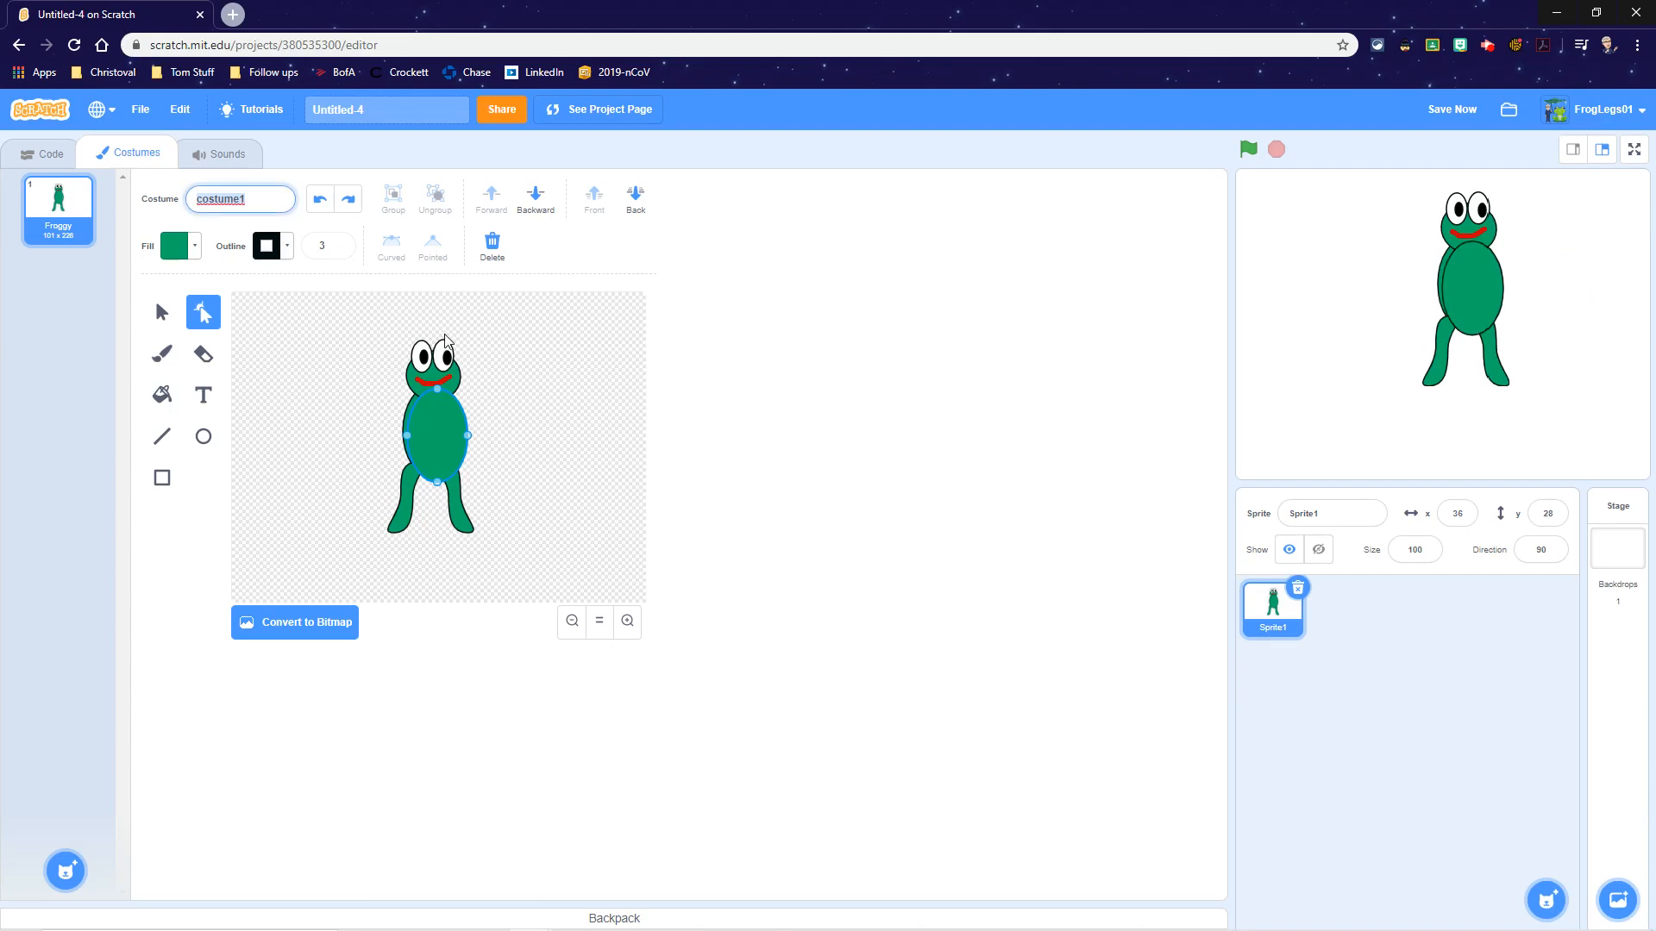
Step: Move the copied oval back to the right of the frog and undo the accidental paste into the costume name
key(ctrl+v)
drag(444, 450, 546, 443)
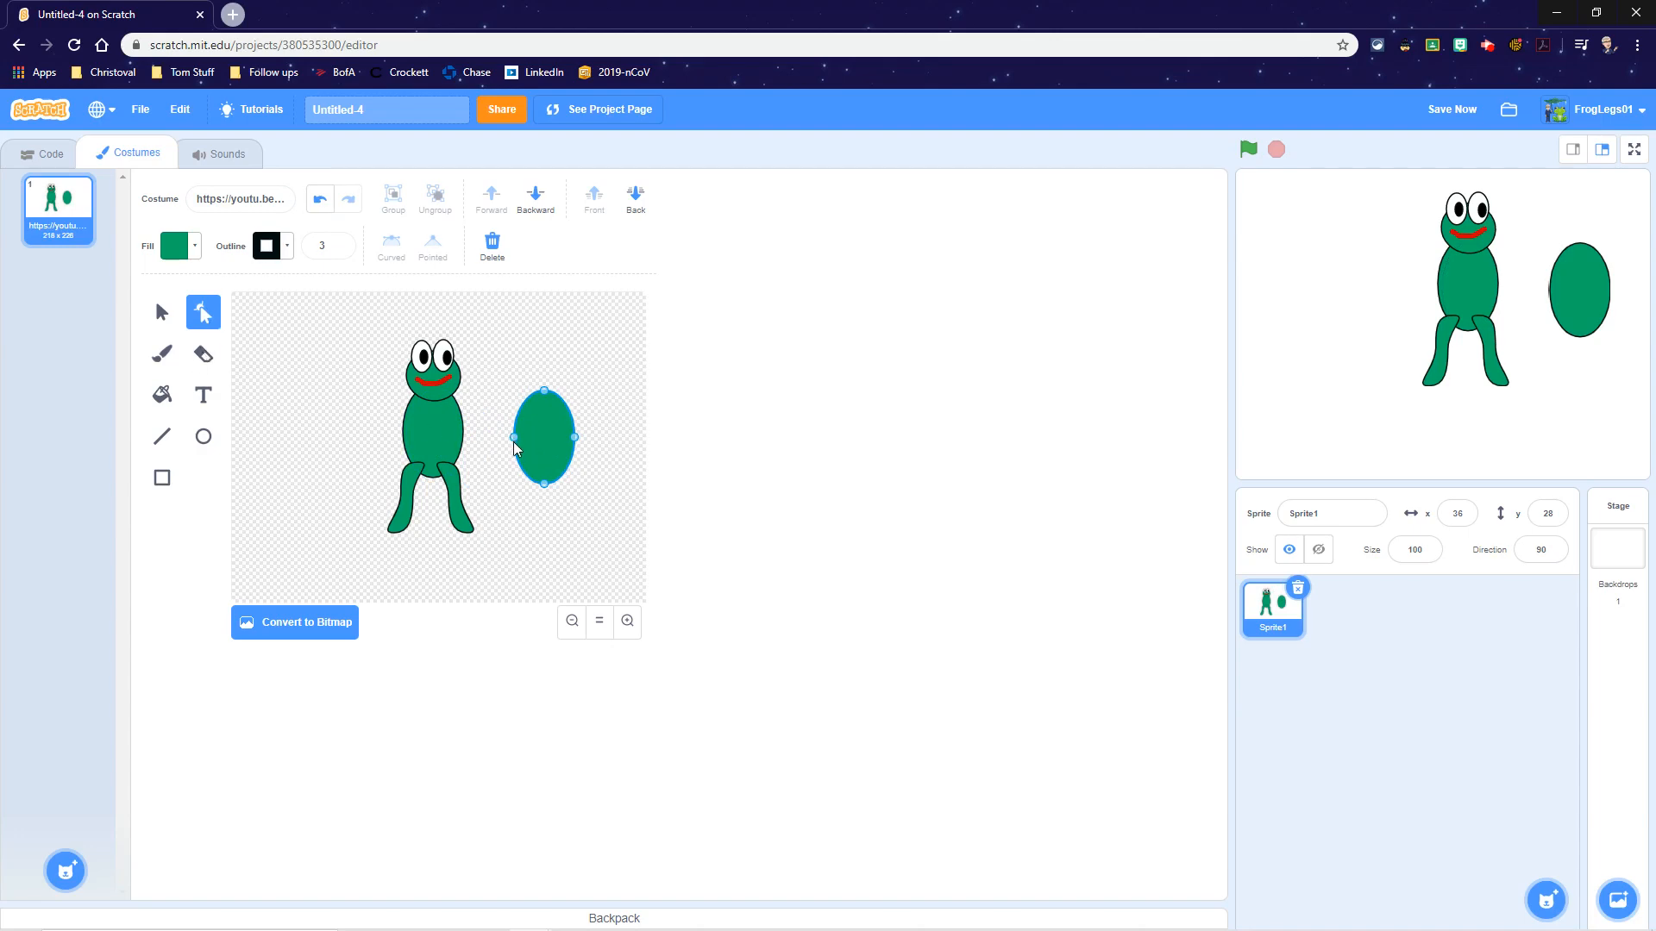
click(514, 439)
key(ctrl+z)
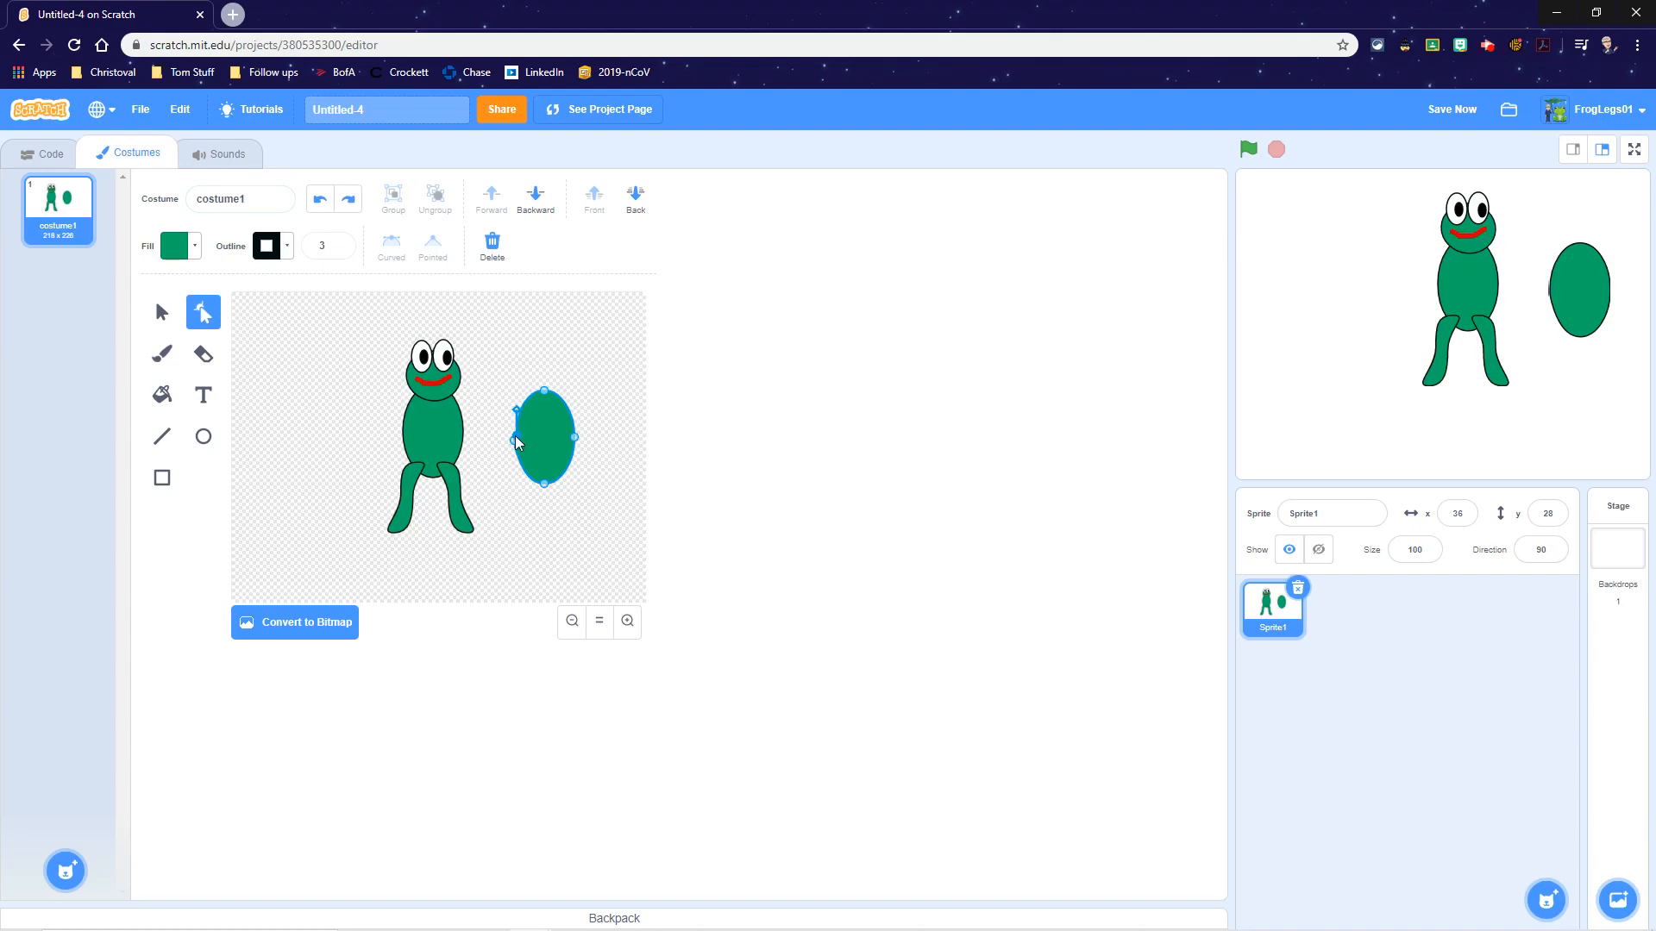
Step: Reshape the copied green oval beside the frog into a slim, curved arm with a rounded lower end
drag(518, 442, 549, 483)
click(549, 486)
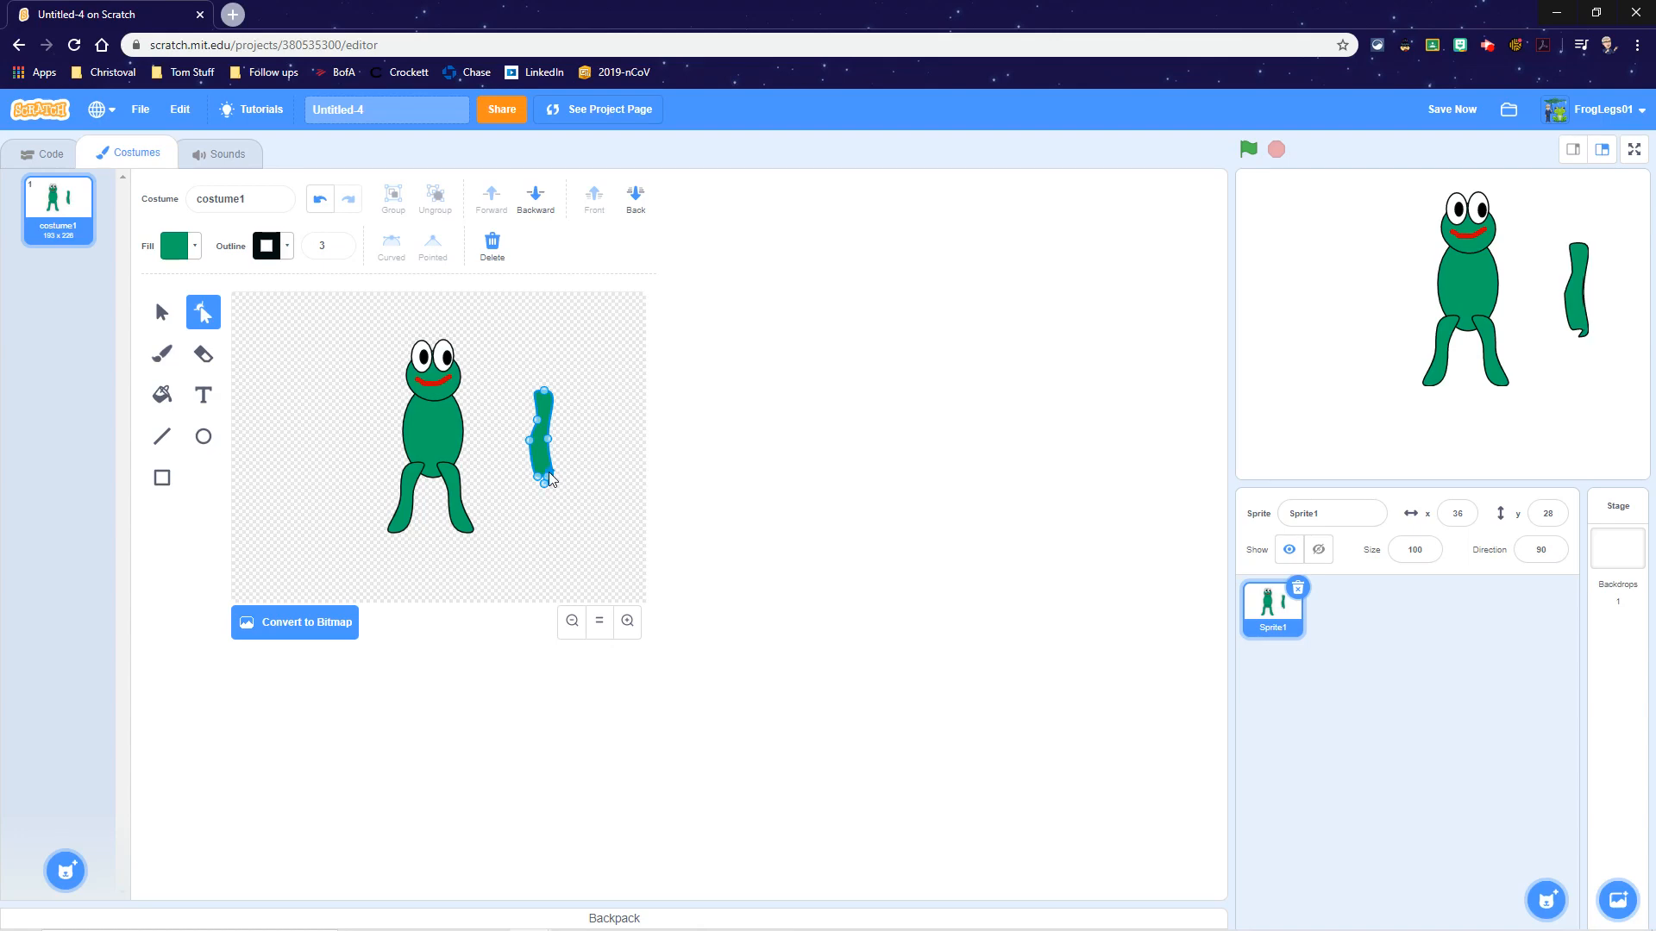
click(562, 532)
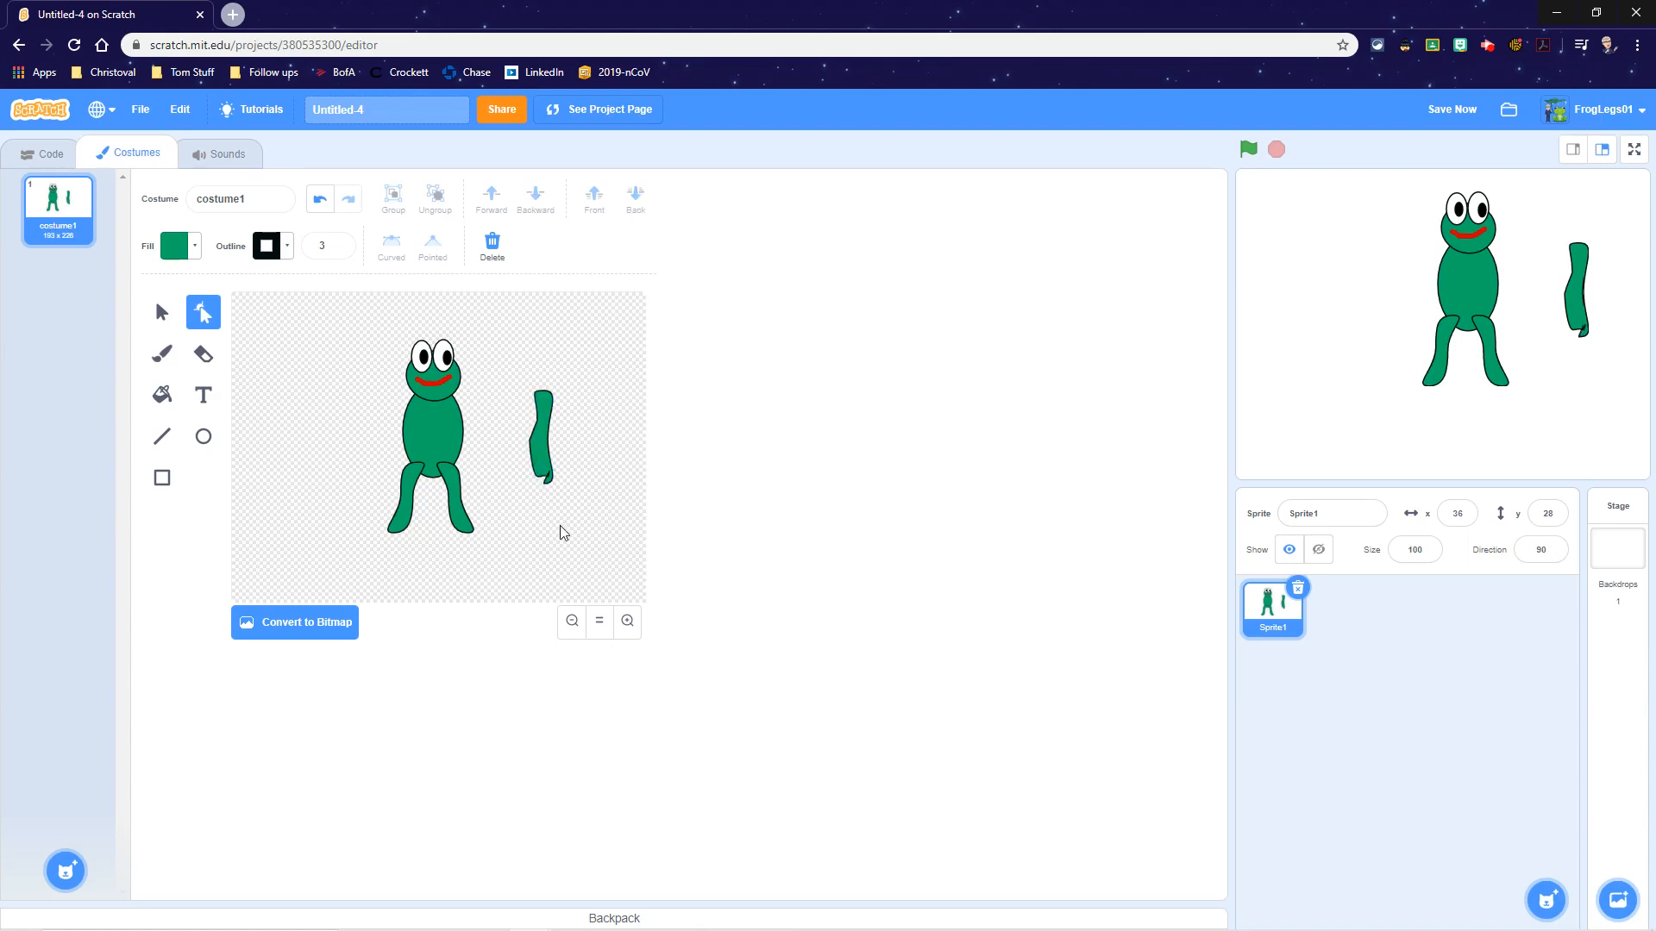
click(549, 481)
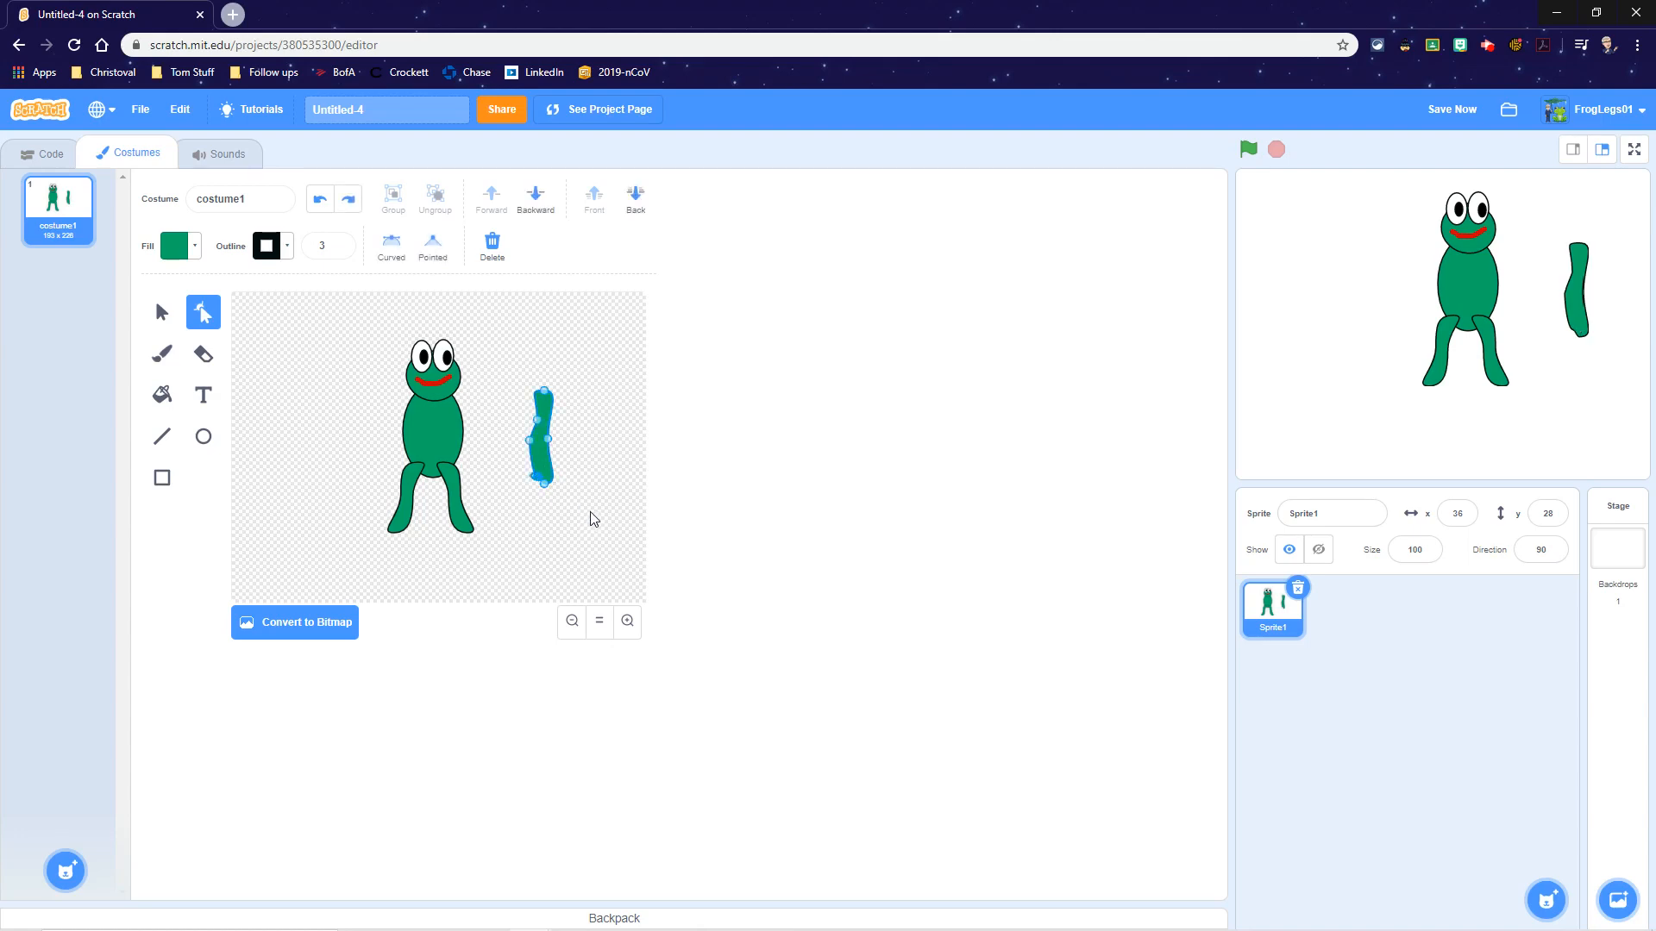
key(ctrl+z)
key(ctrl+shift+z)
drag(548, 490, 548, 480)
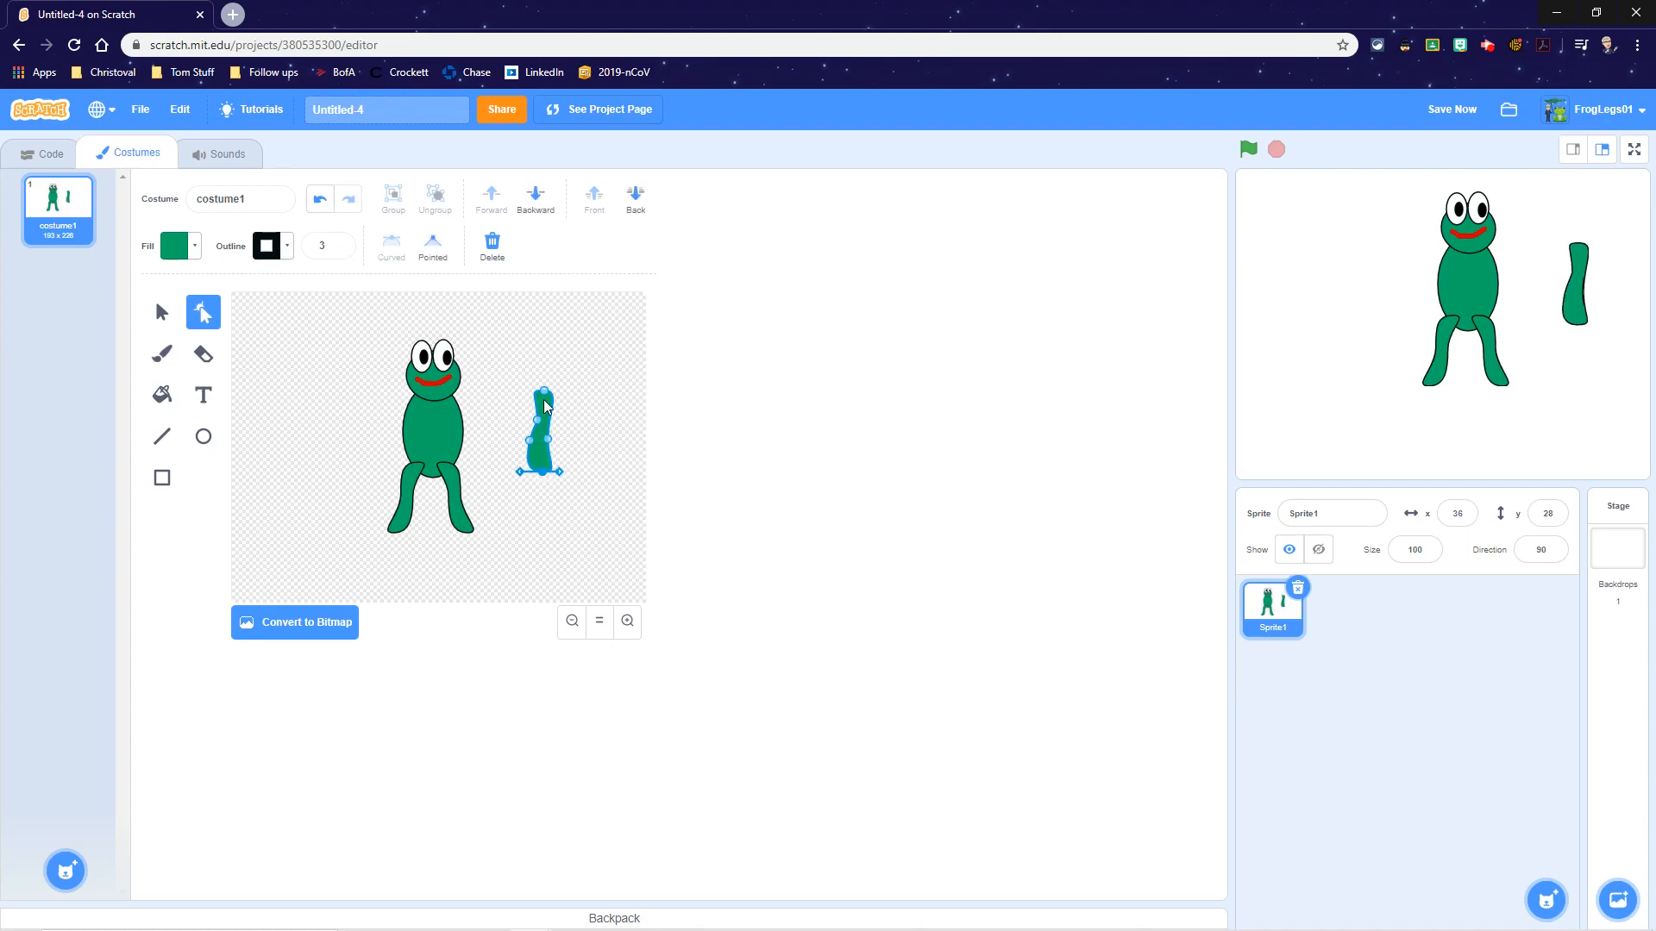
click(582, 431)
click(553, 426)
Step: Attach the arm to the right side of the frog's body at the shoulder, rotated so its hand points outward
click(162, 311)
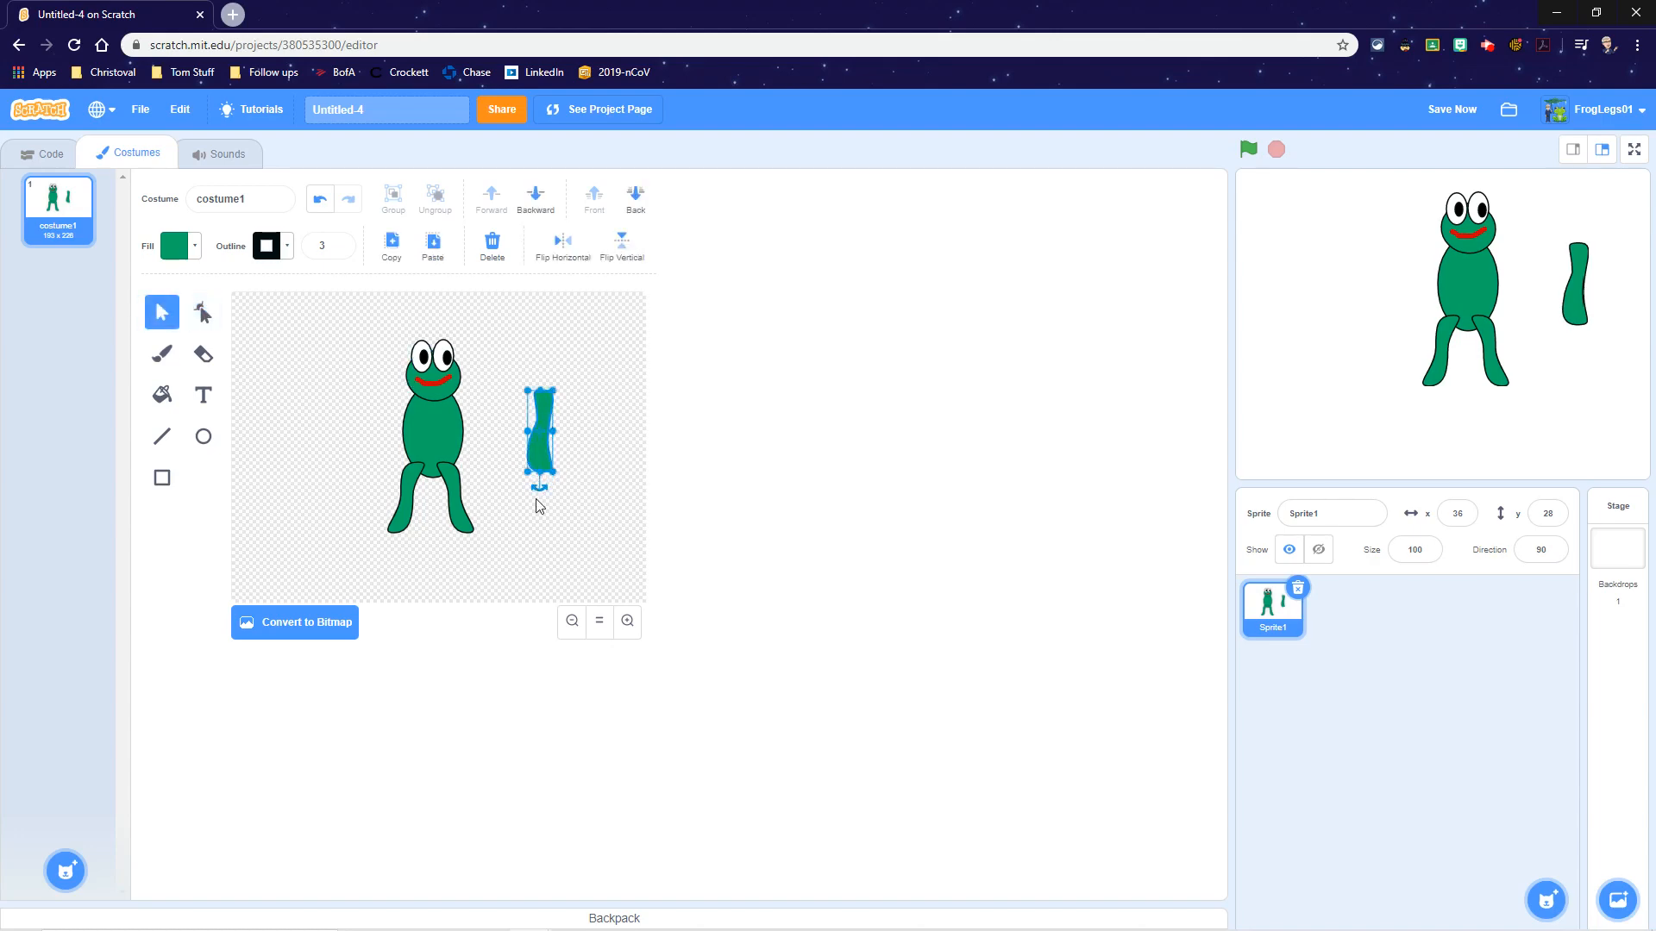
drag(540, 488, 470, 453)
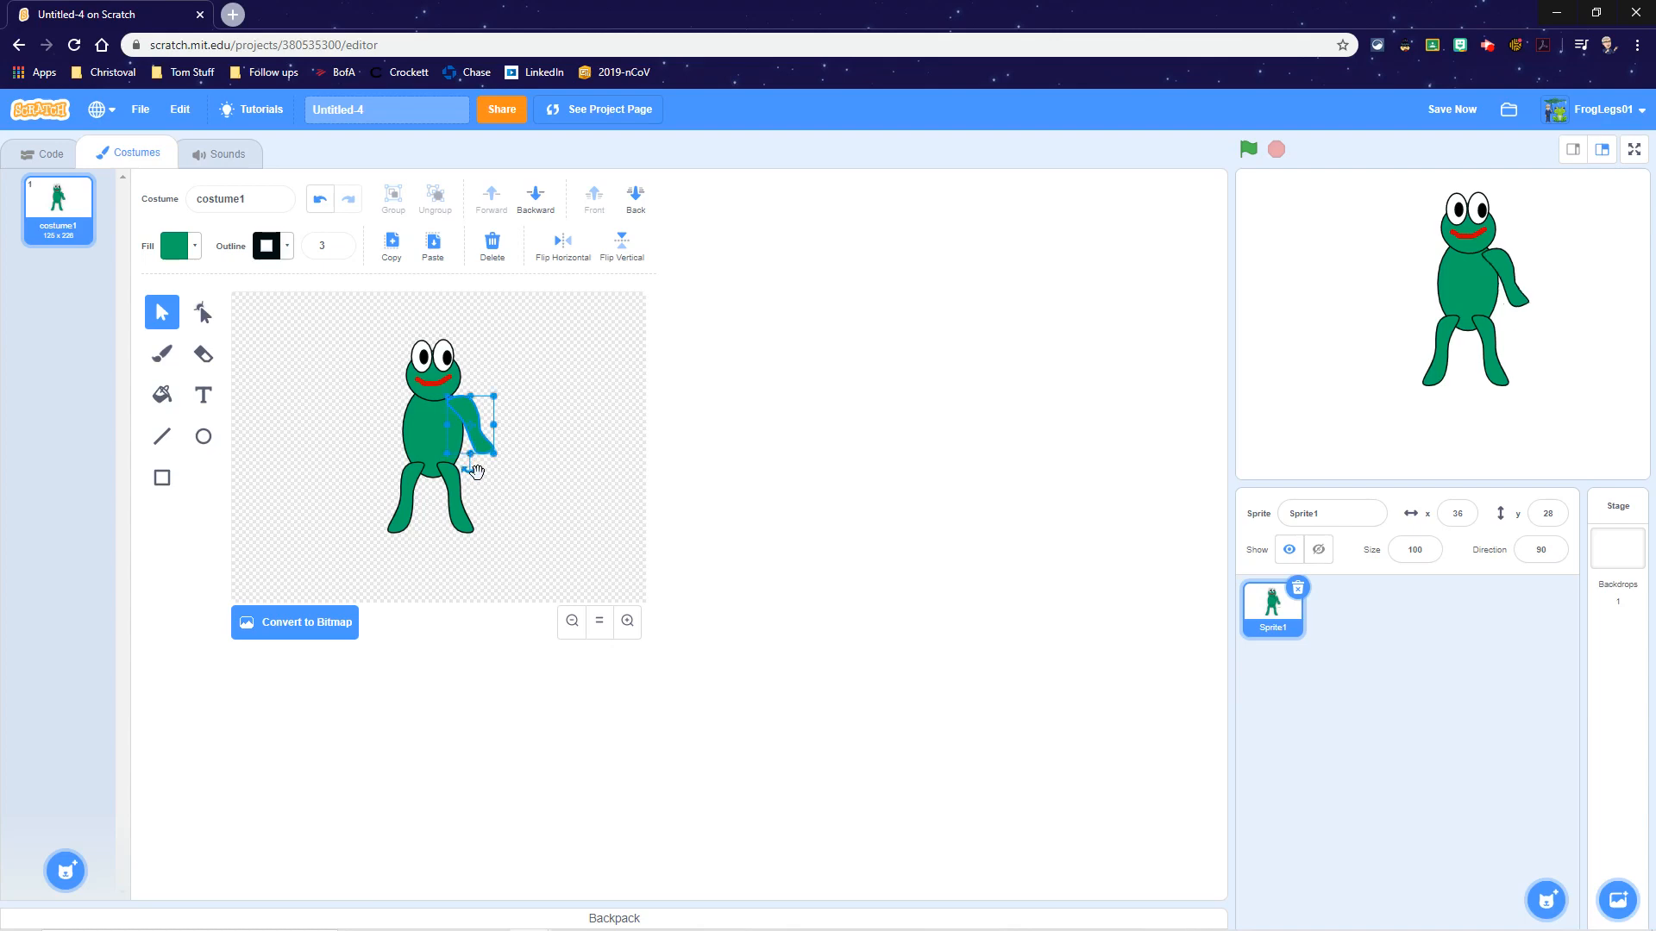
click(524, 457)
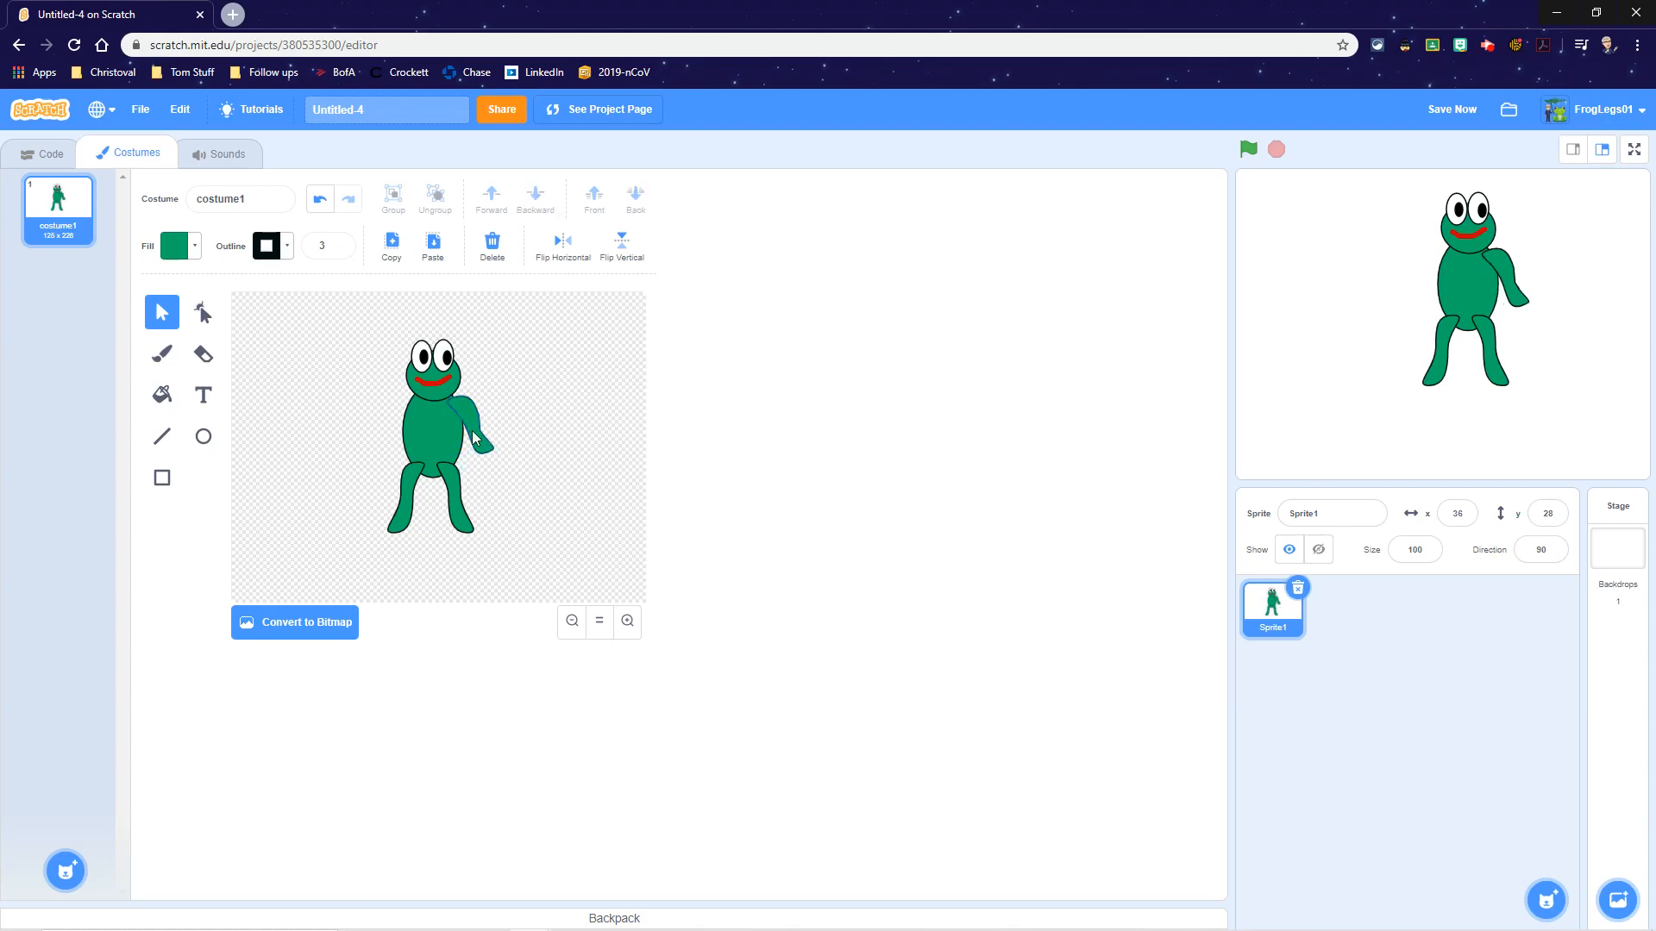
Step: Duplicate the arm, flip the copy horizontally, and place it at the frog's left shoulder as the second arm
drag(474, 437, 544, 419)
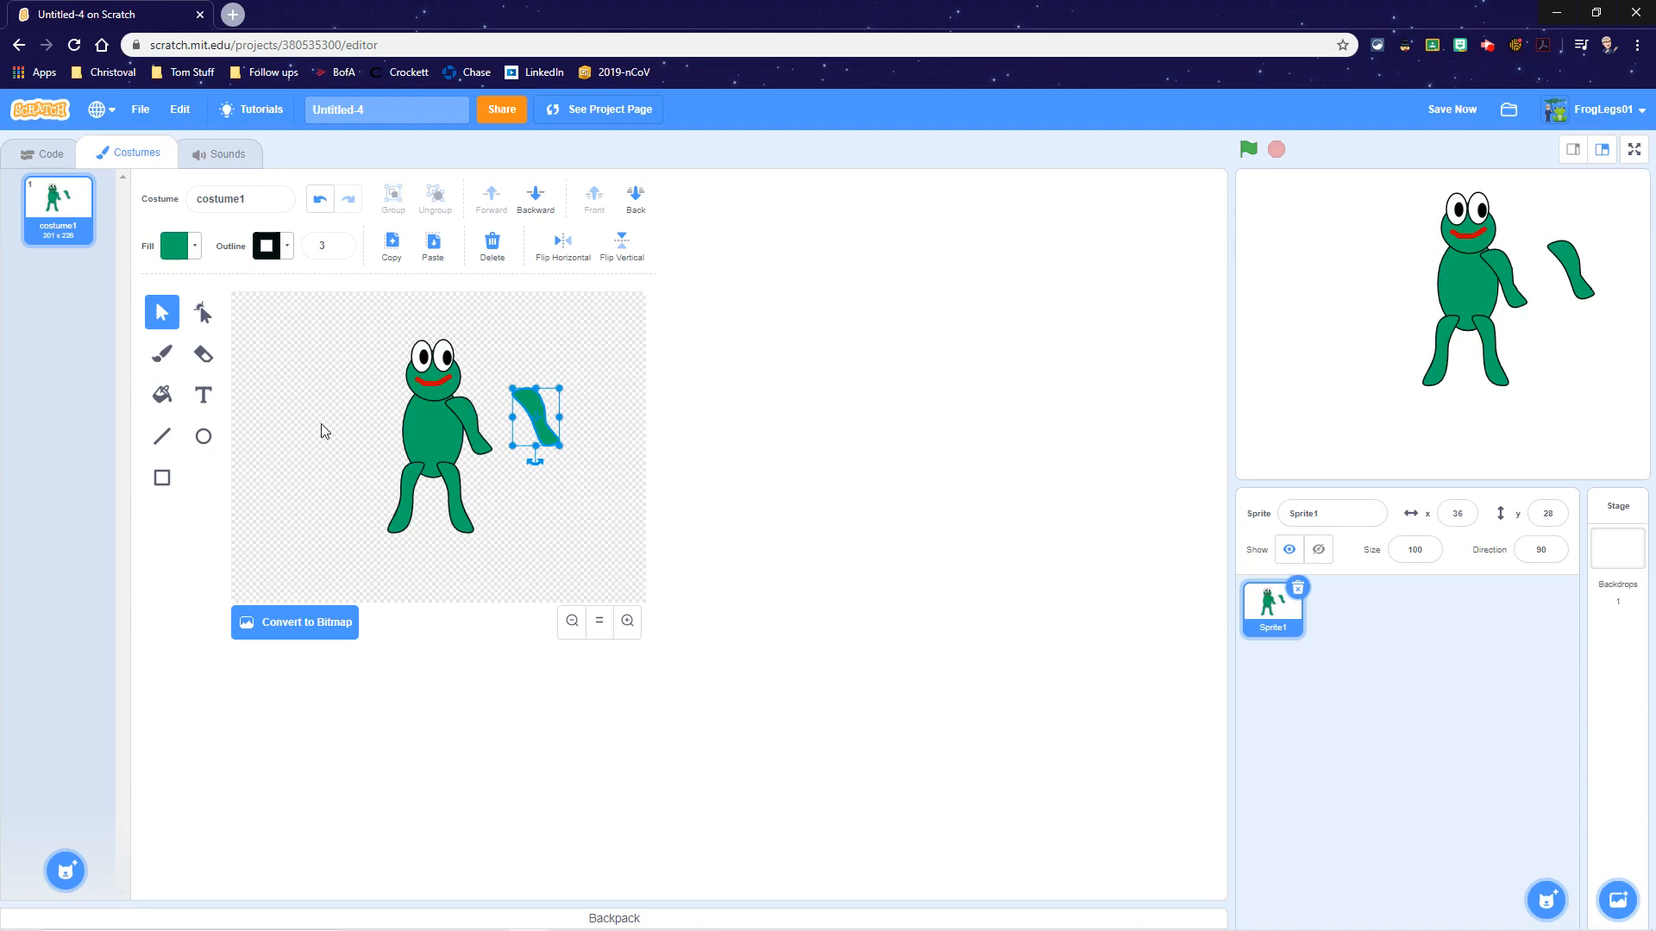
click(563, 244)
drag(535, 412, 389, 421)
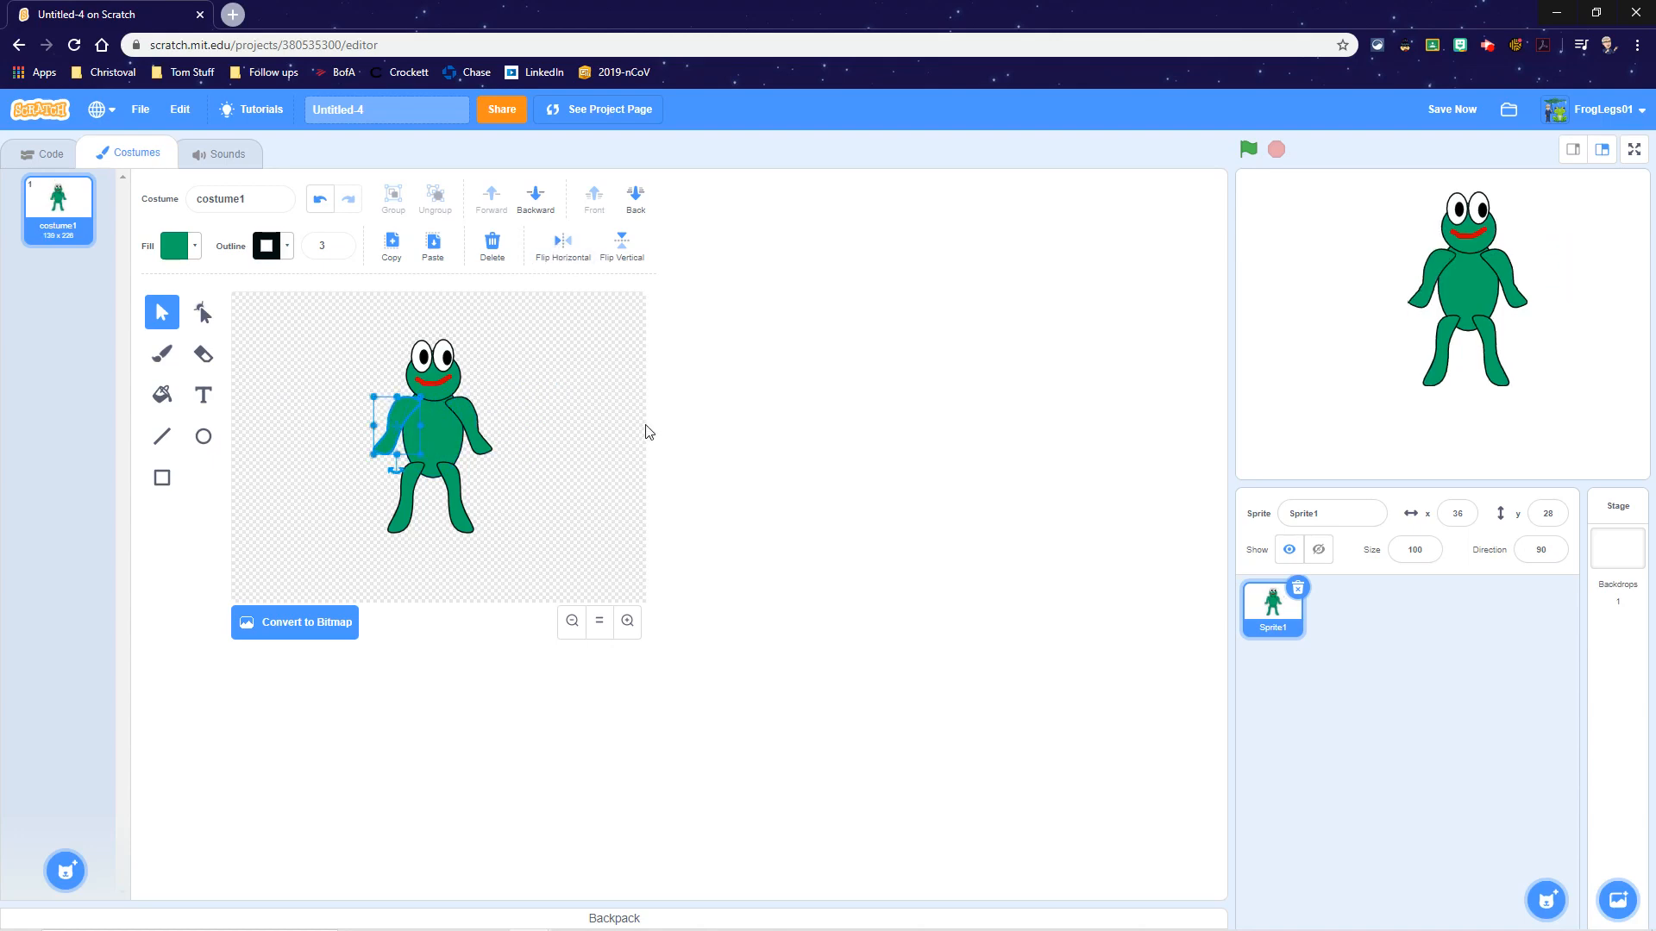
click(542, 450)
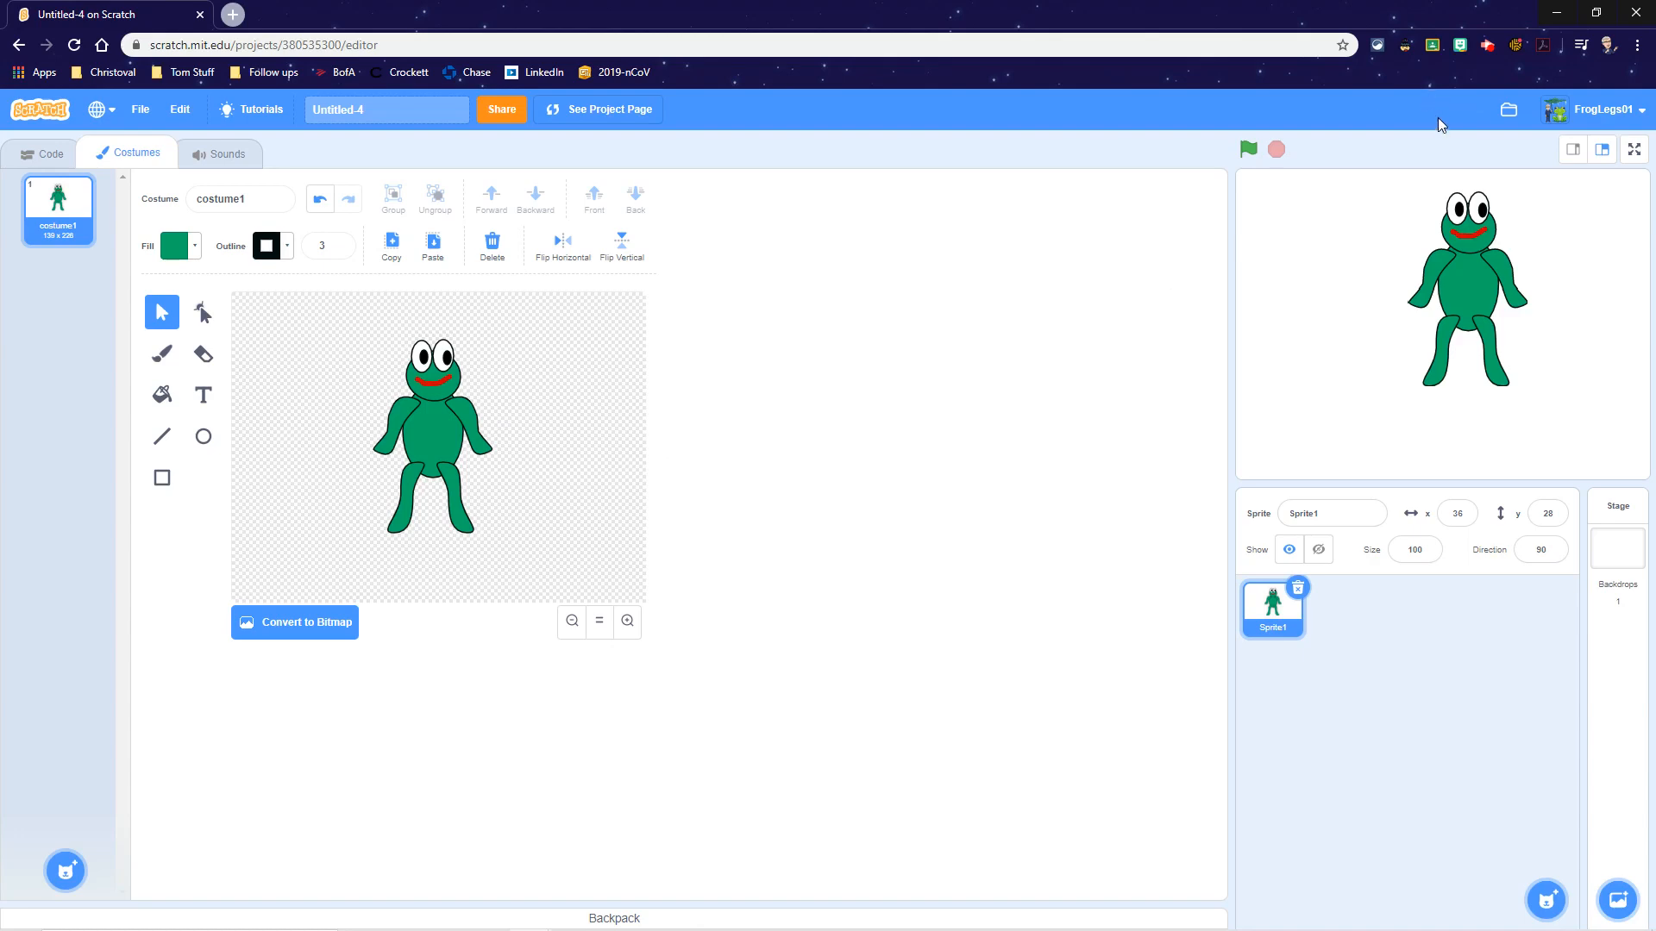
Step: Rename the project as Froggy Dance
drag(388, 109, 311, 111)
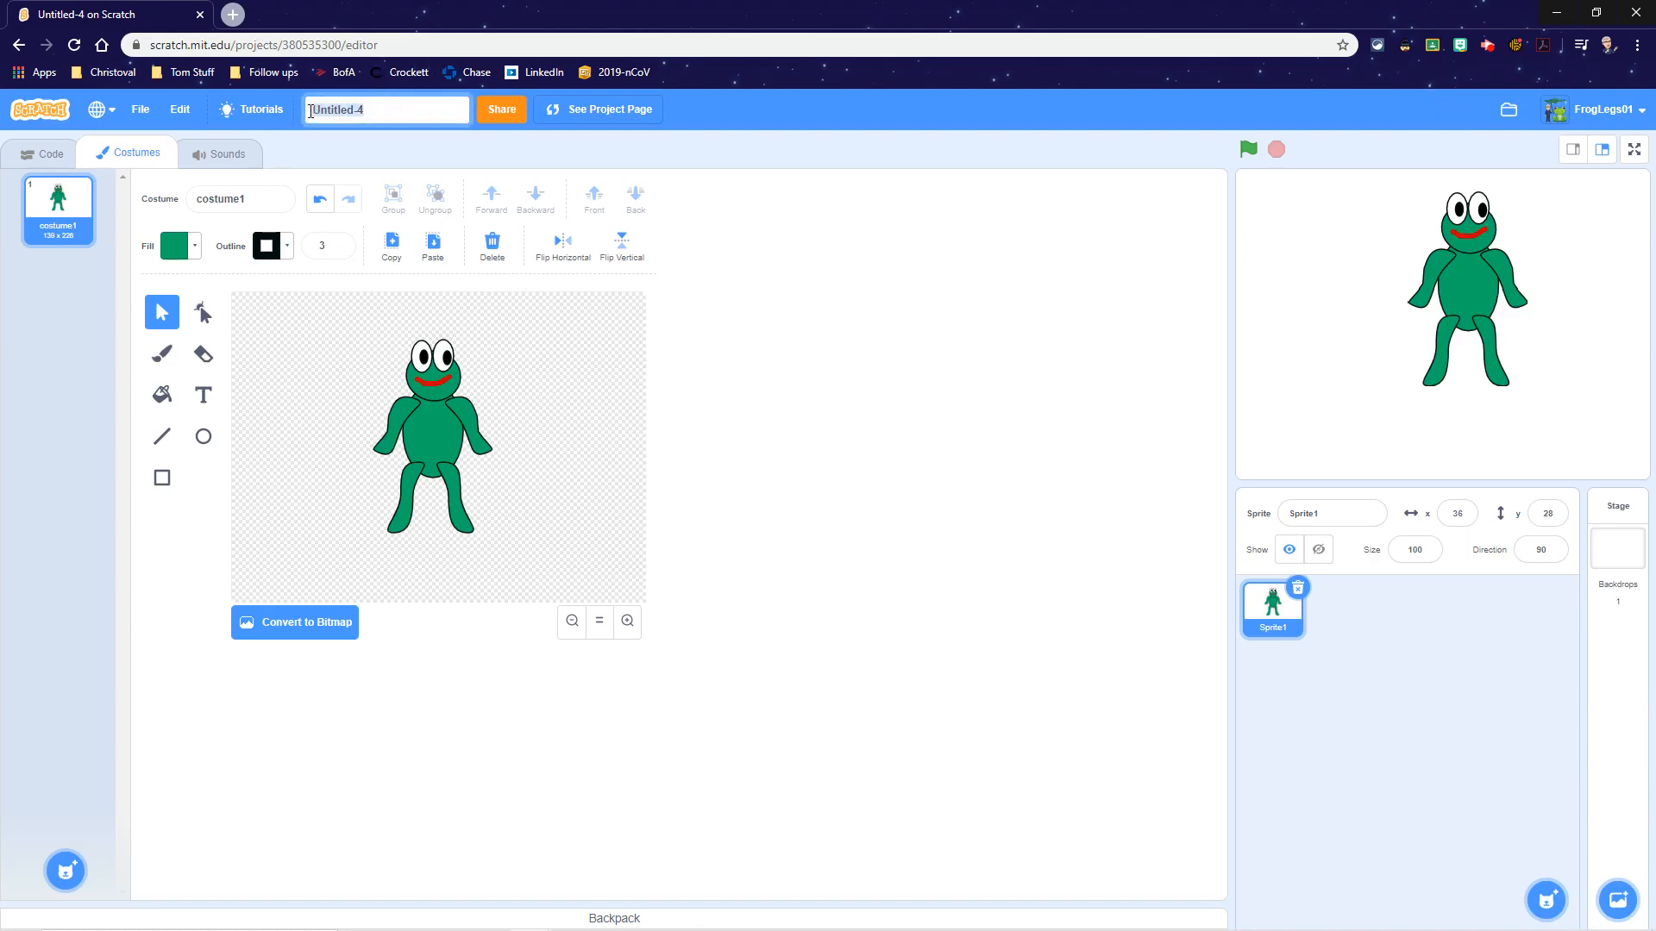
text(Froggy Dance)
click(743, 286)
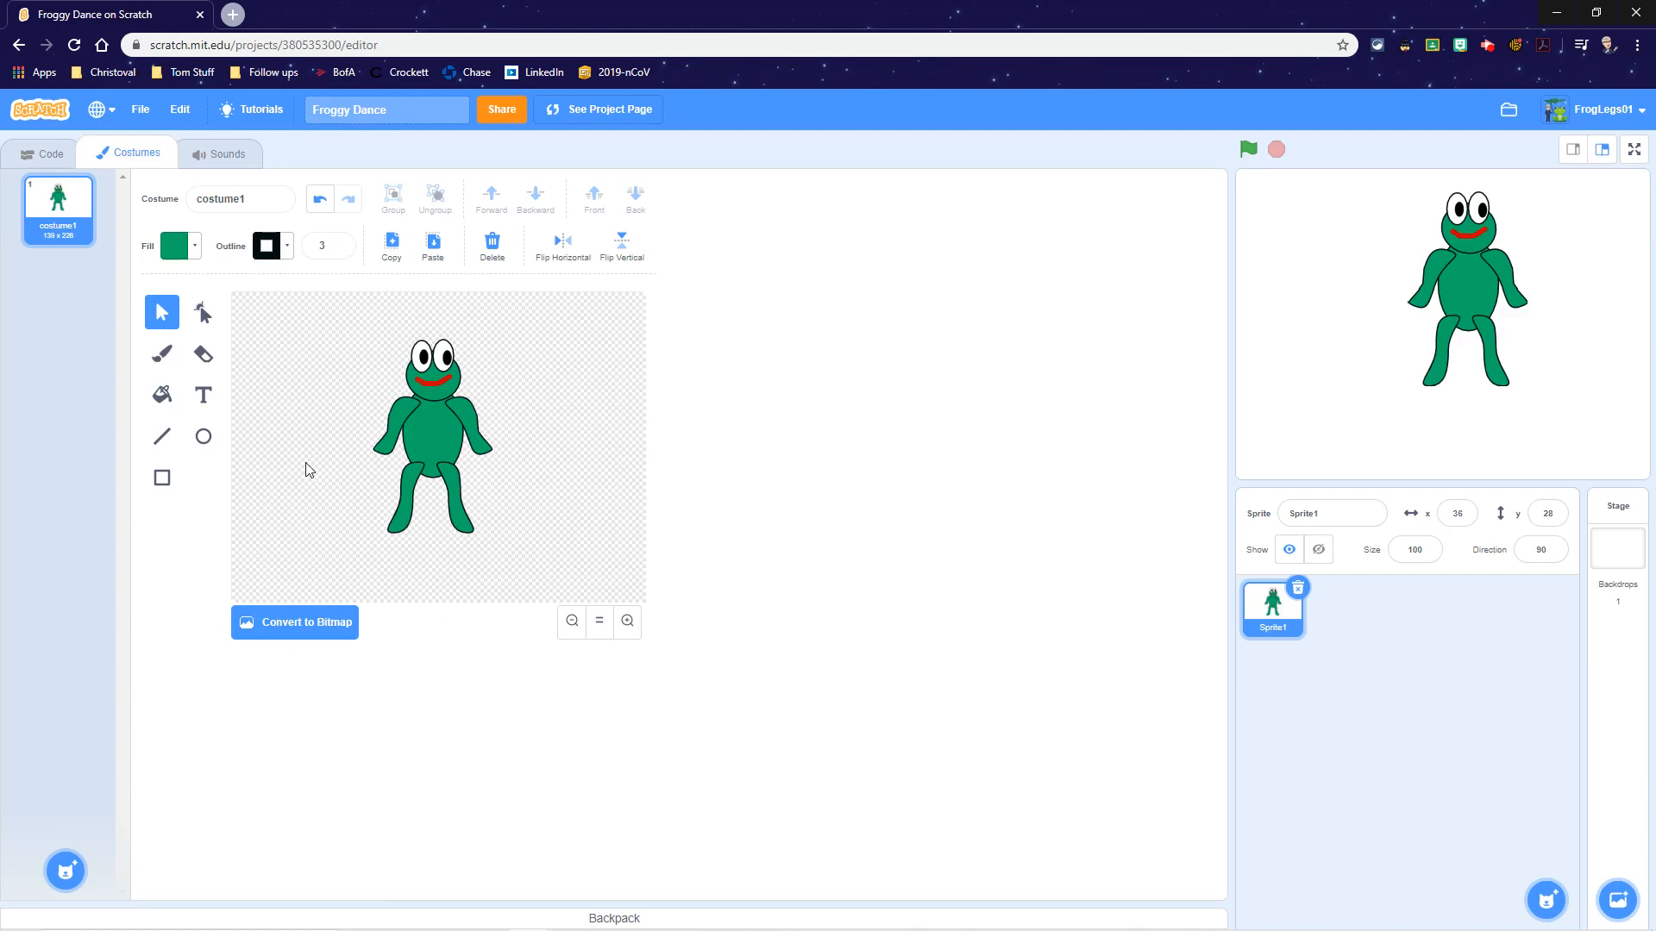
Step: Duplicate costume1 and nudge both pupils slightly within the eyes of the copy
right_click(58, 199)
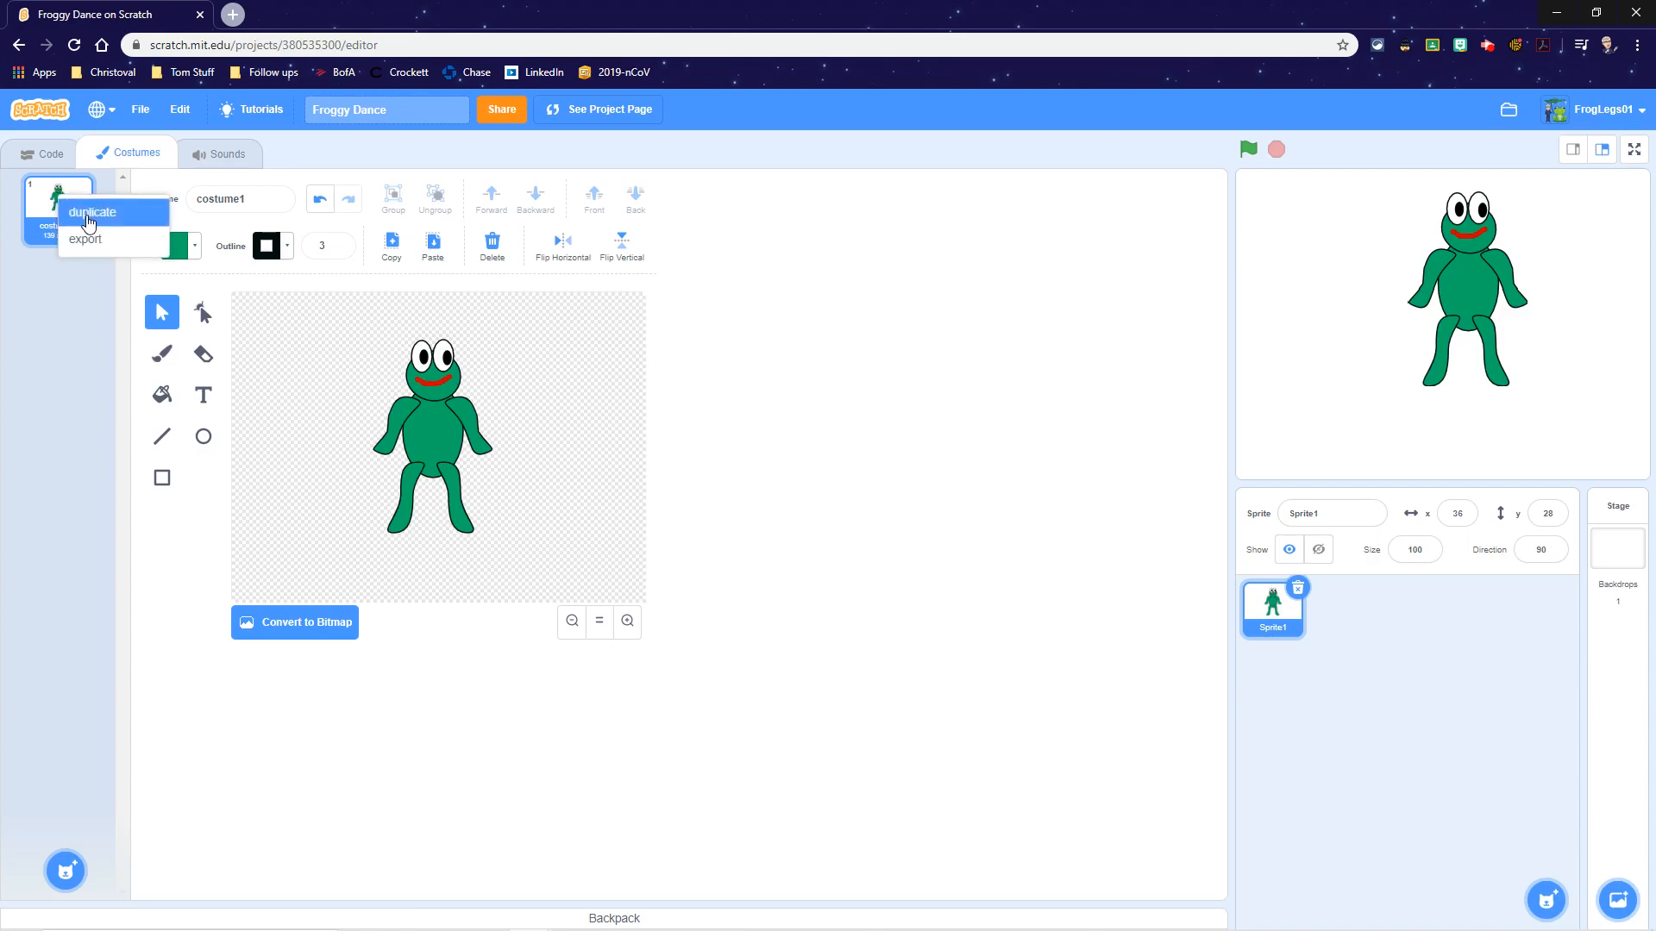
click(89, 221)
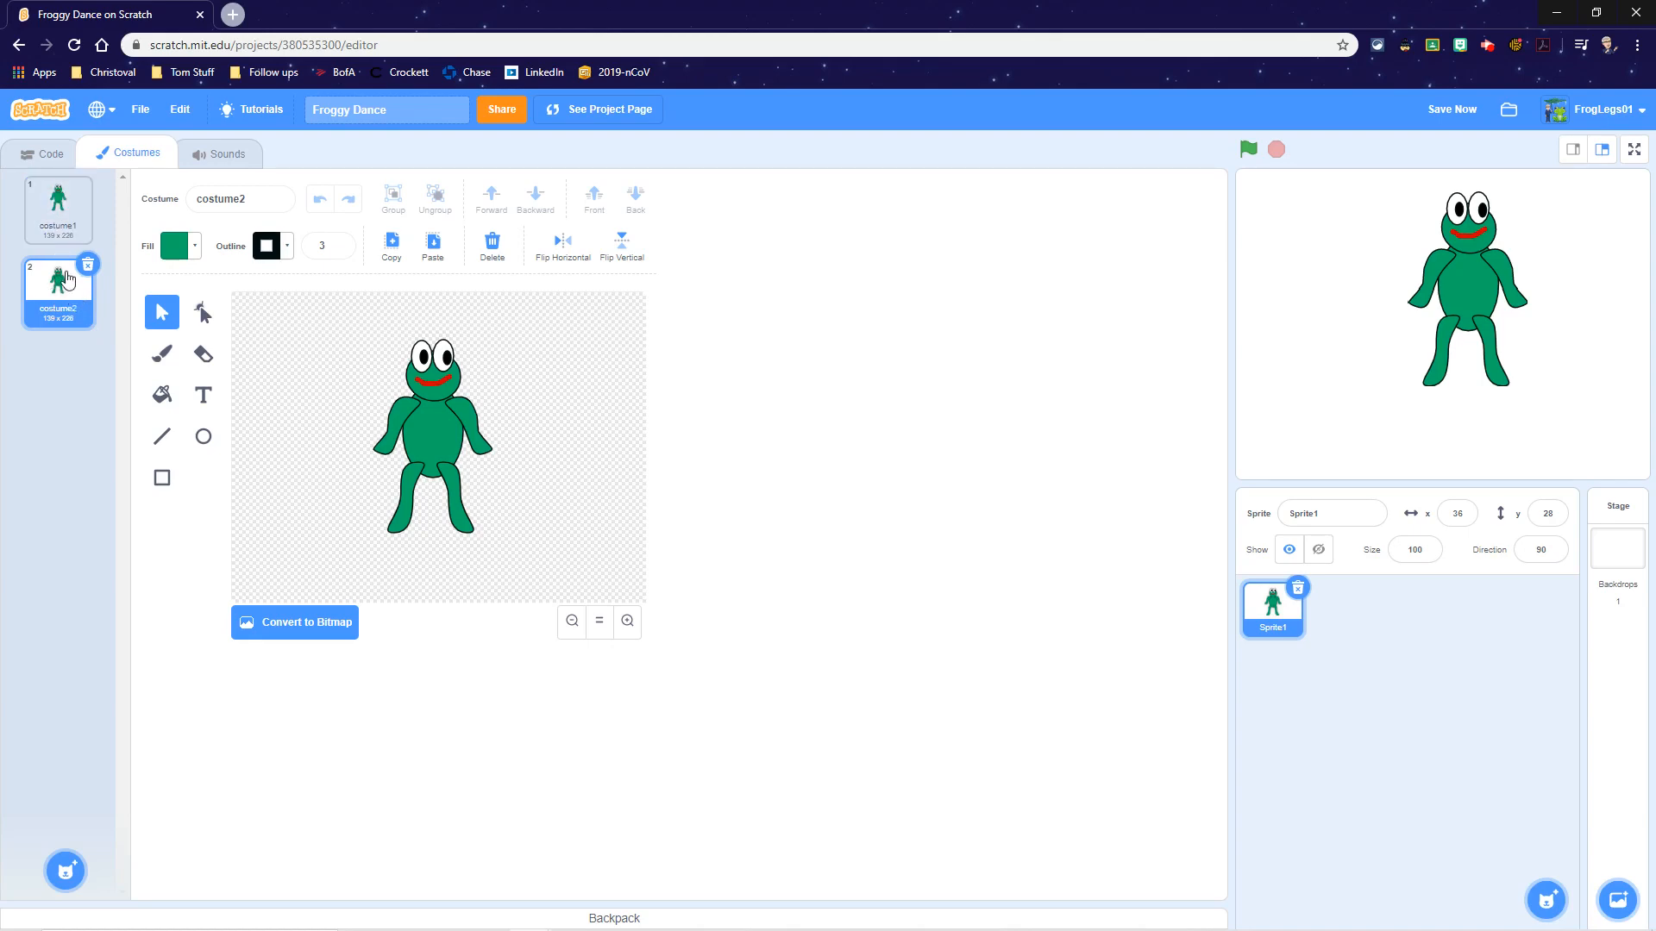
click(59, 212)
click(57, 294)
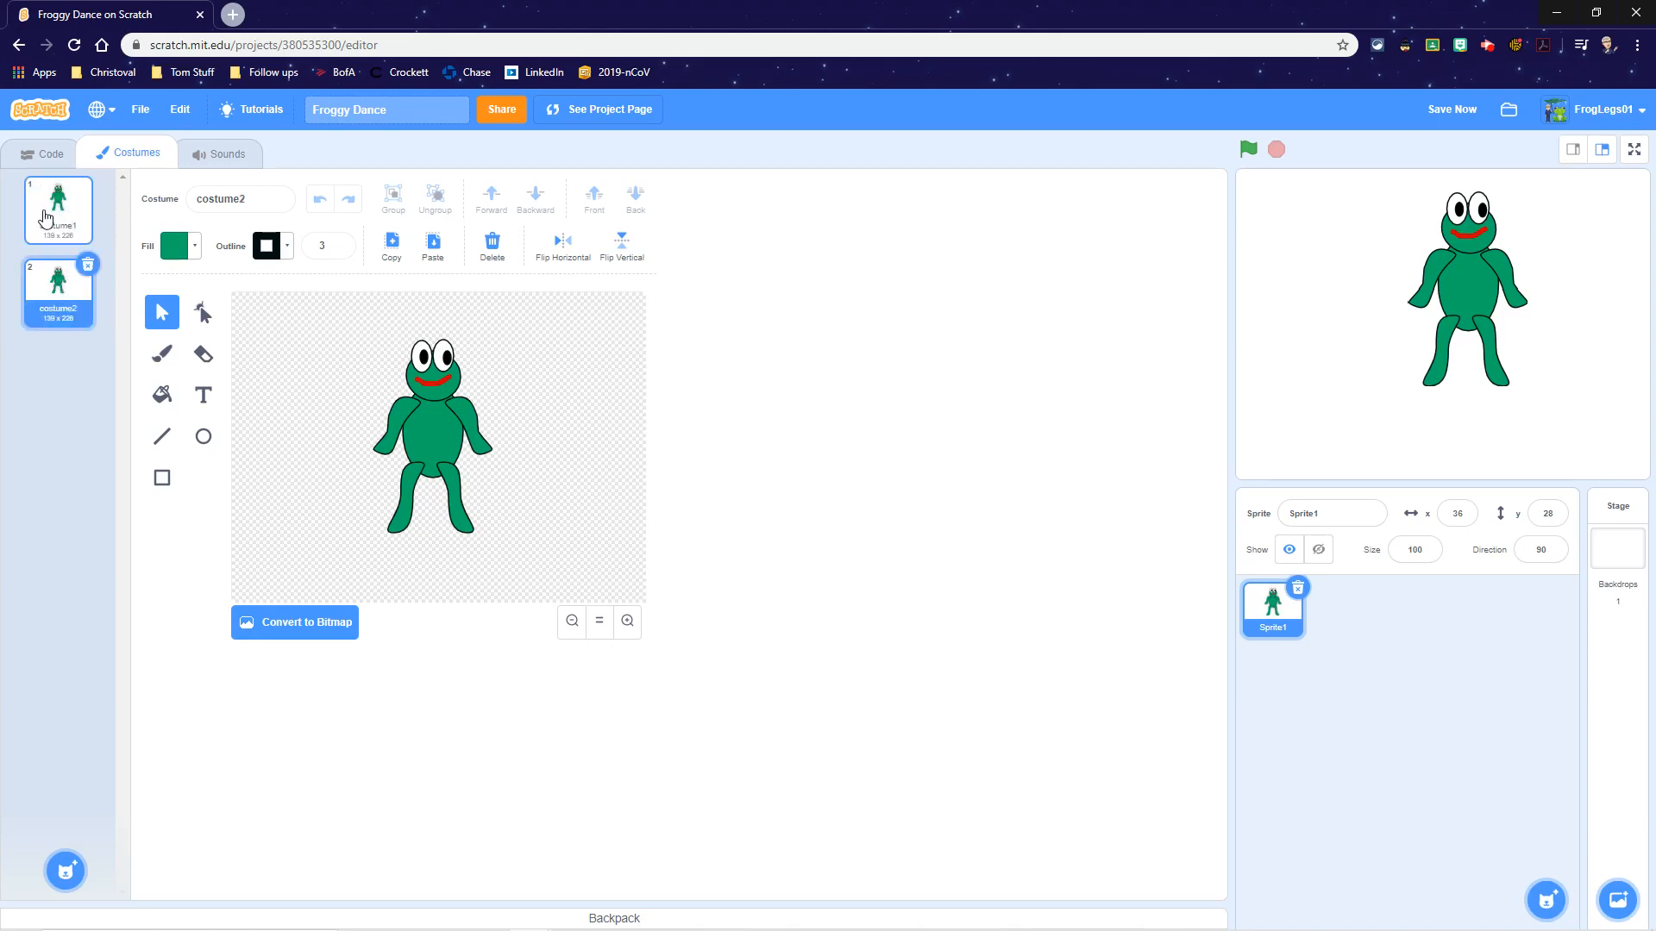
click(448, 360)
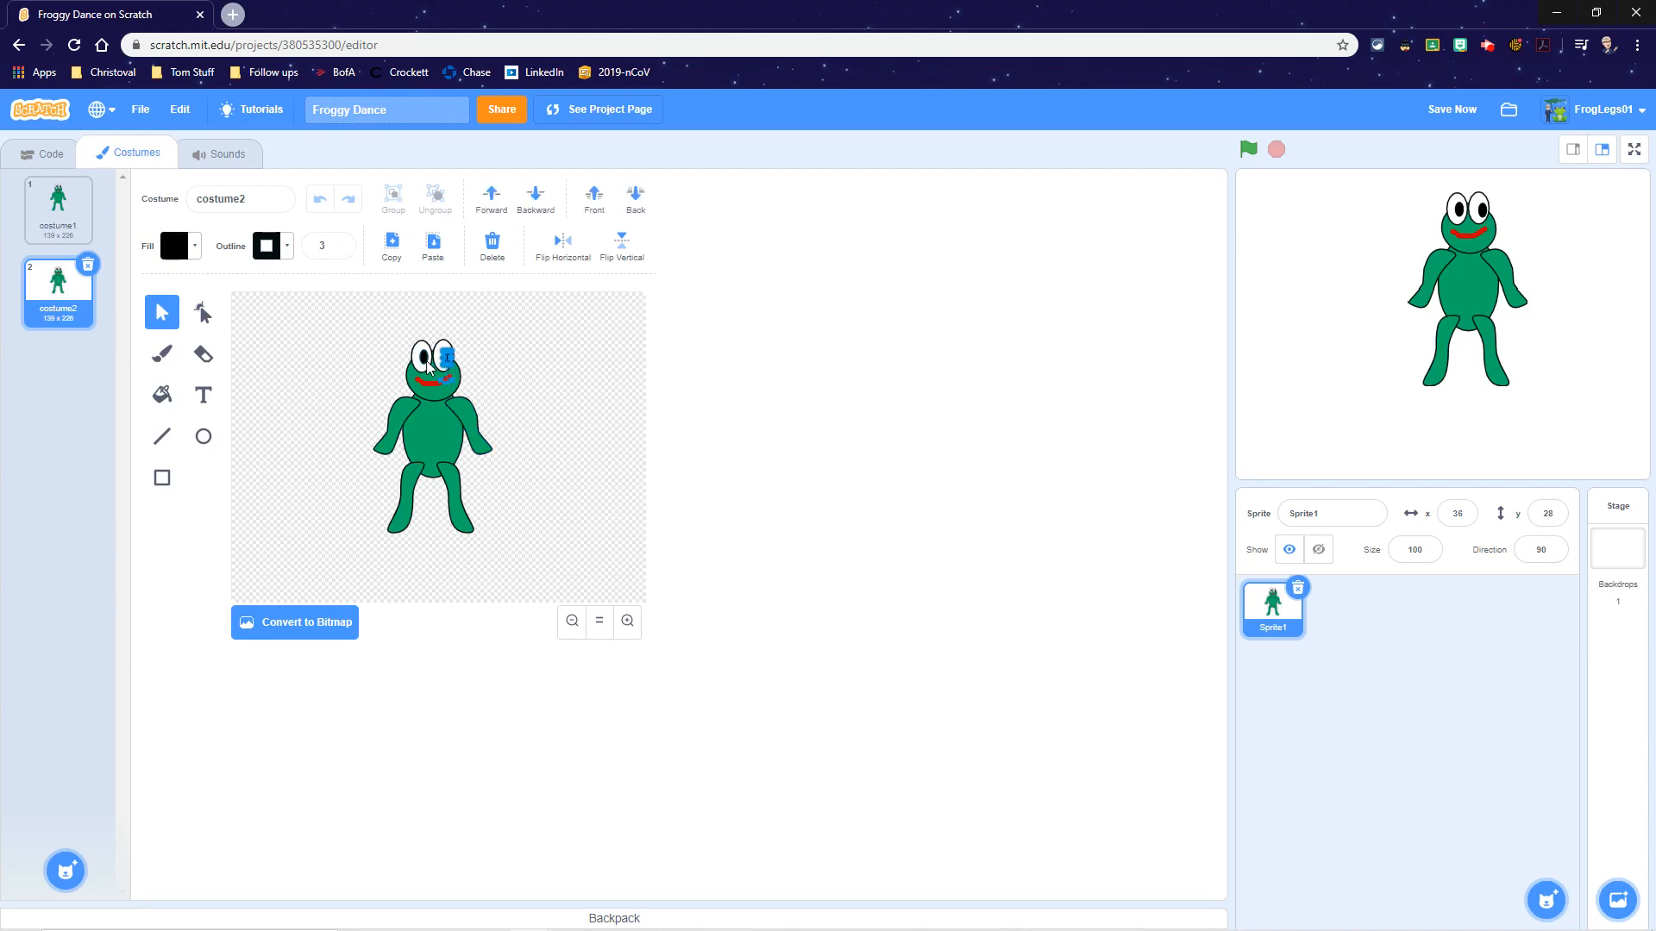
shift+click(426, 366)
key(Down)
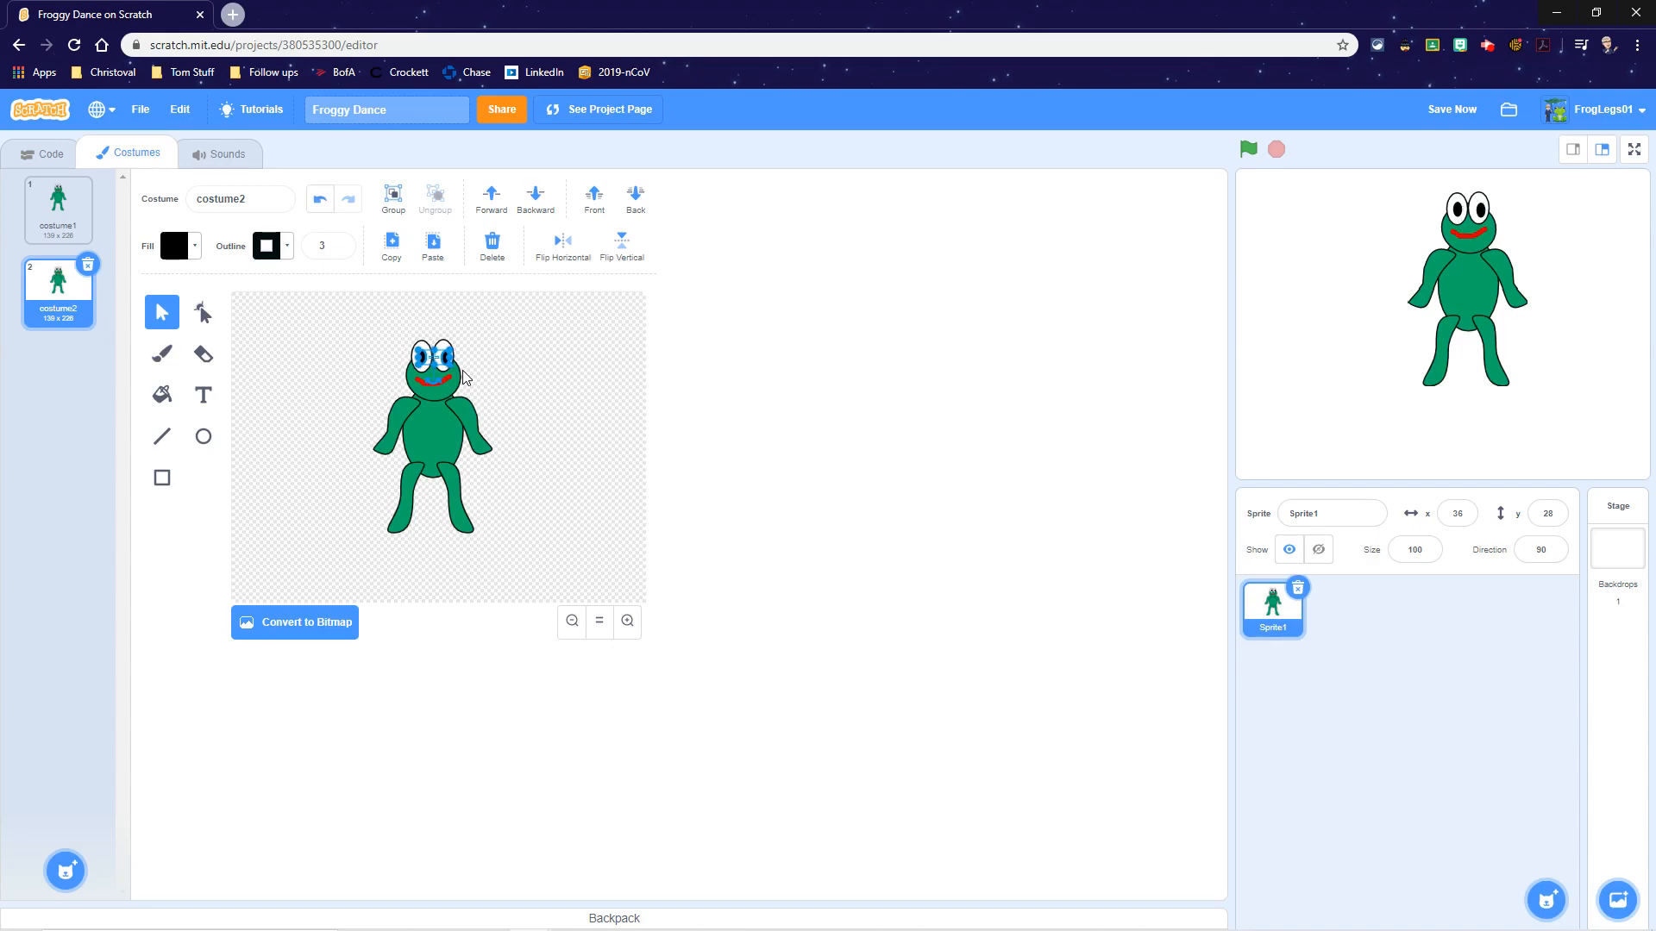
Step: Rotate both of the frog's arms slightly outward in costume2, keeping them attached at the shoulders
click(486, 452)
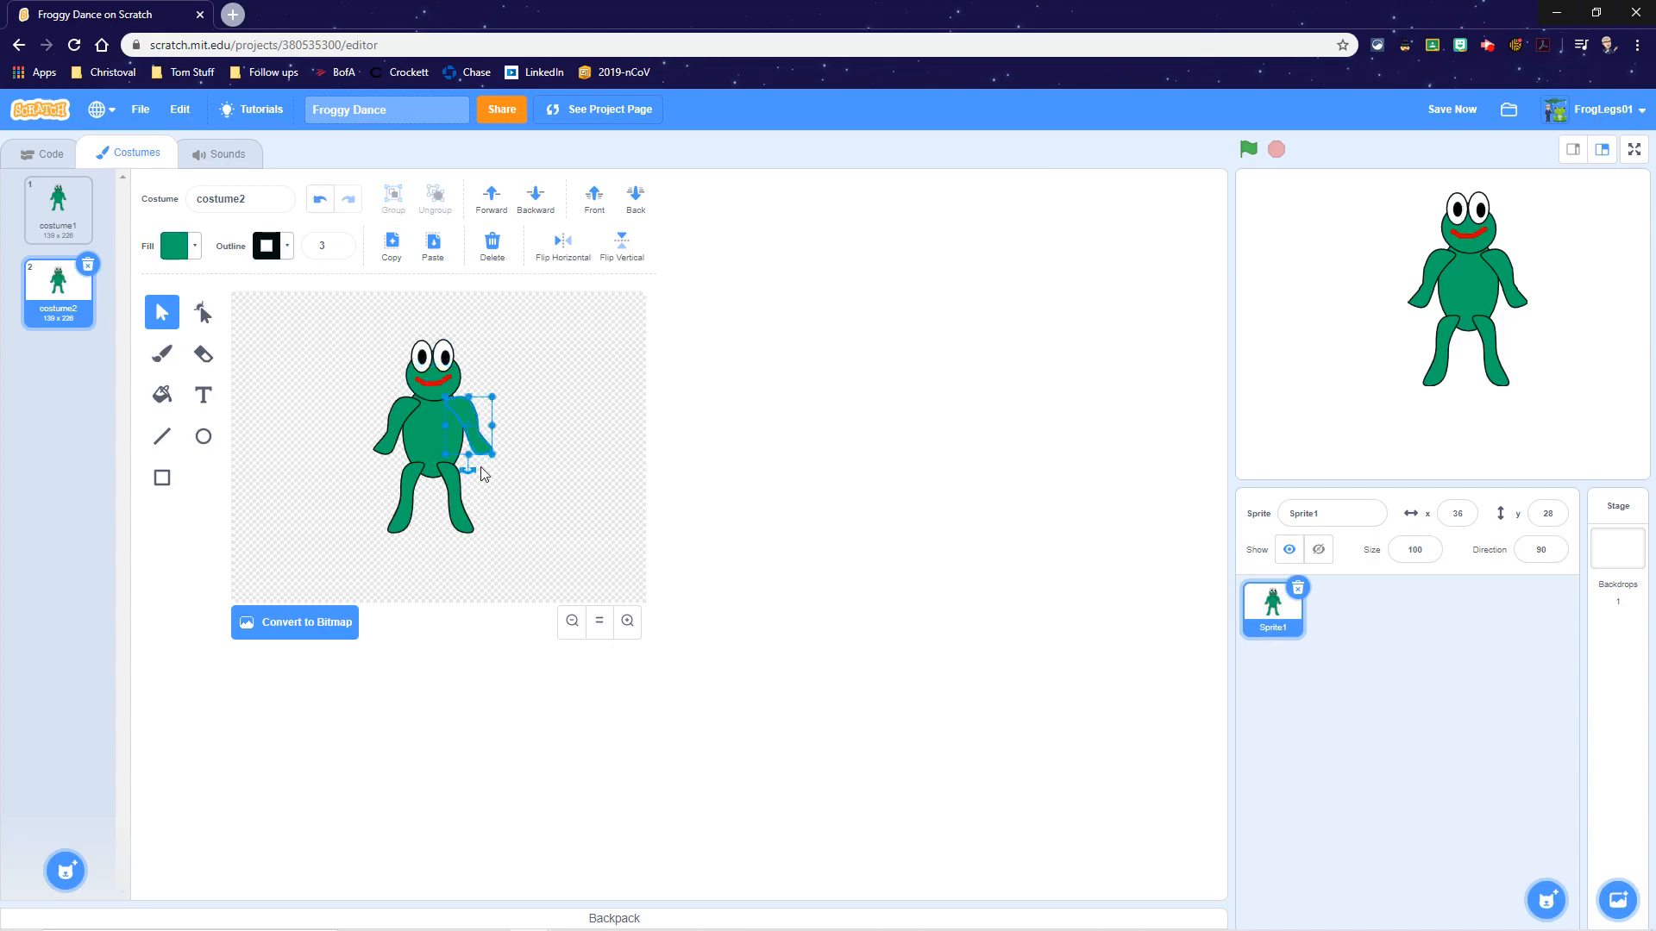
drag(470, 469, 467, 410)
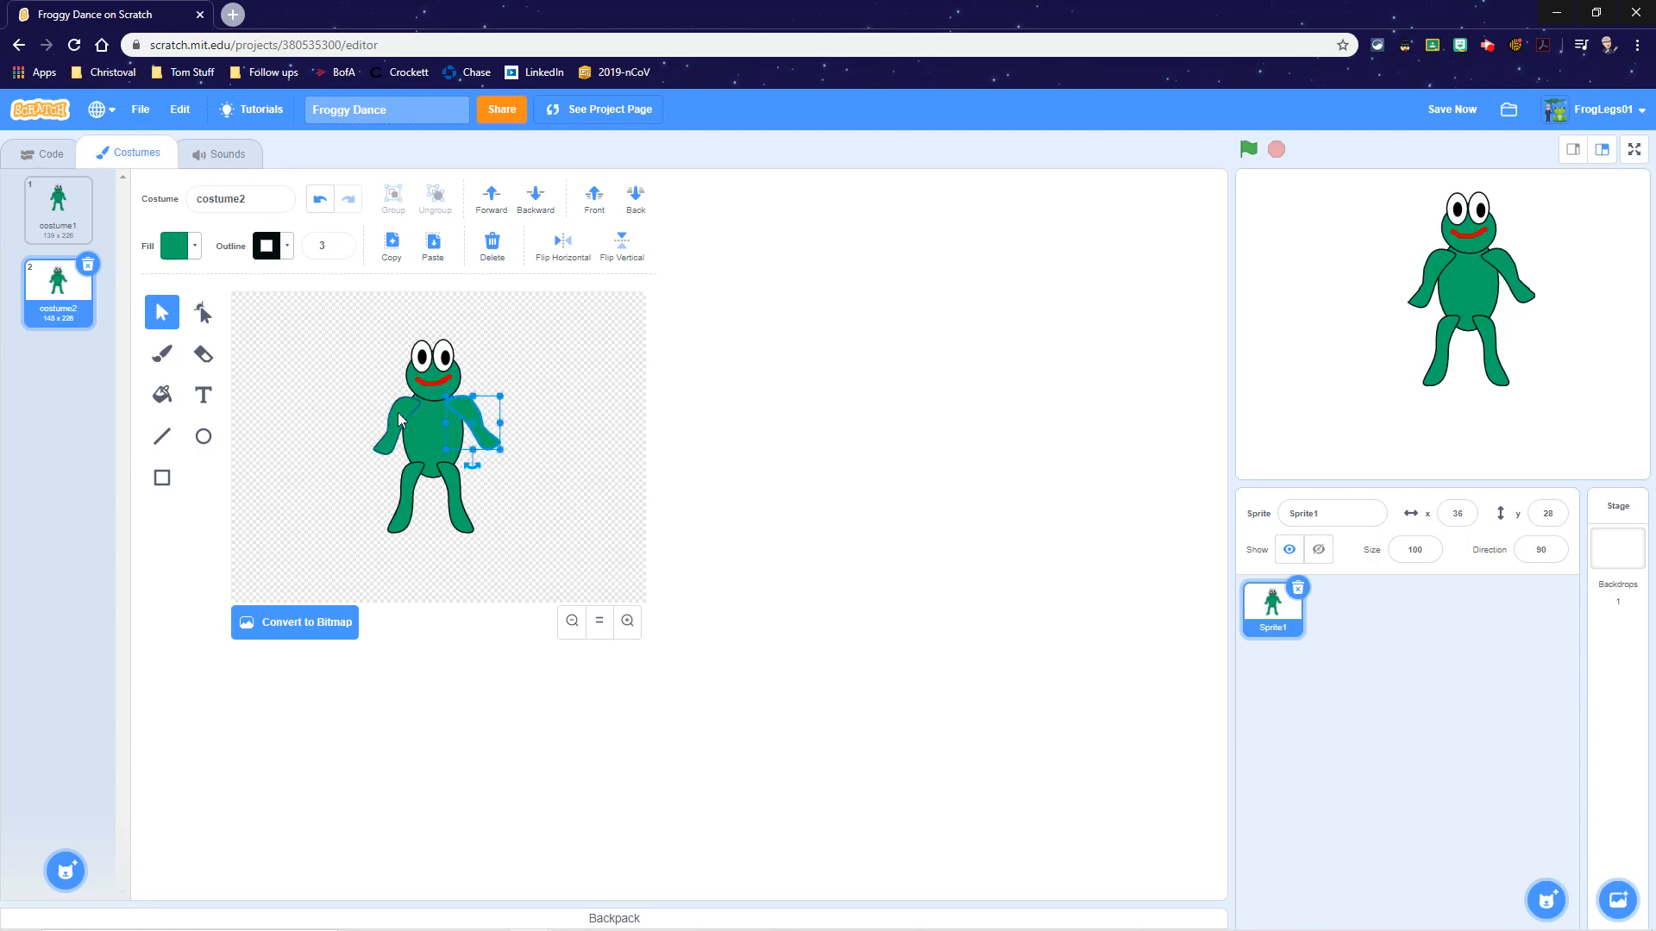
click(399, 420)
drag(395, 471, 383, 474)
drag(389, 410, 383, 413)
Step: Rotate the frog's left-hand leg slightly inward and its right-hand leg outward in costume2
click(417, 504)
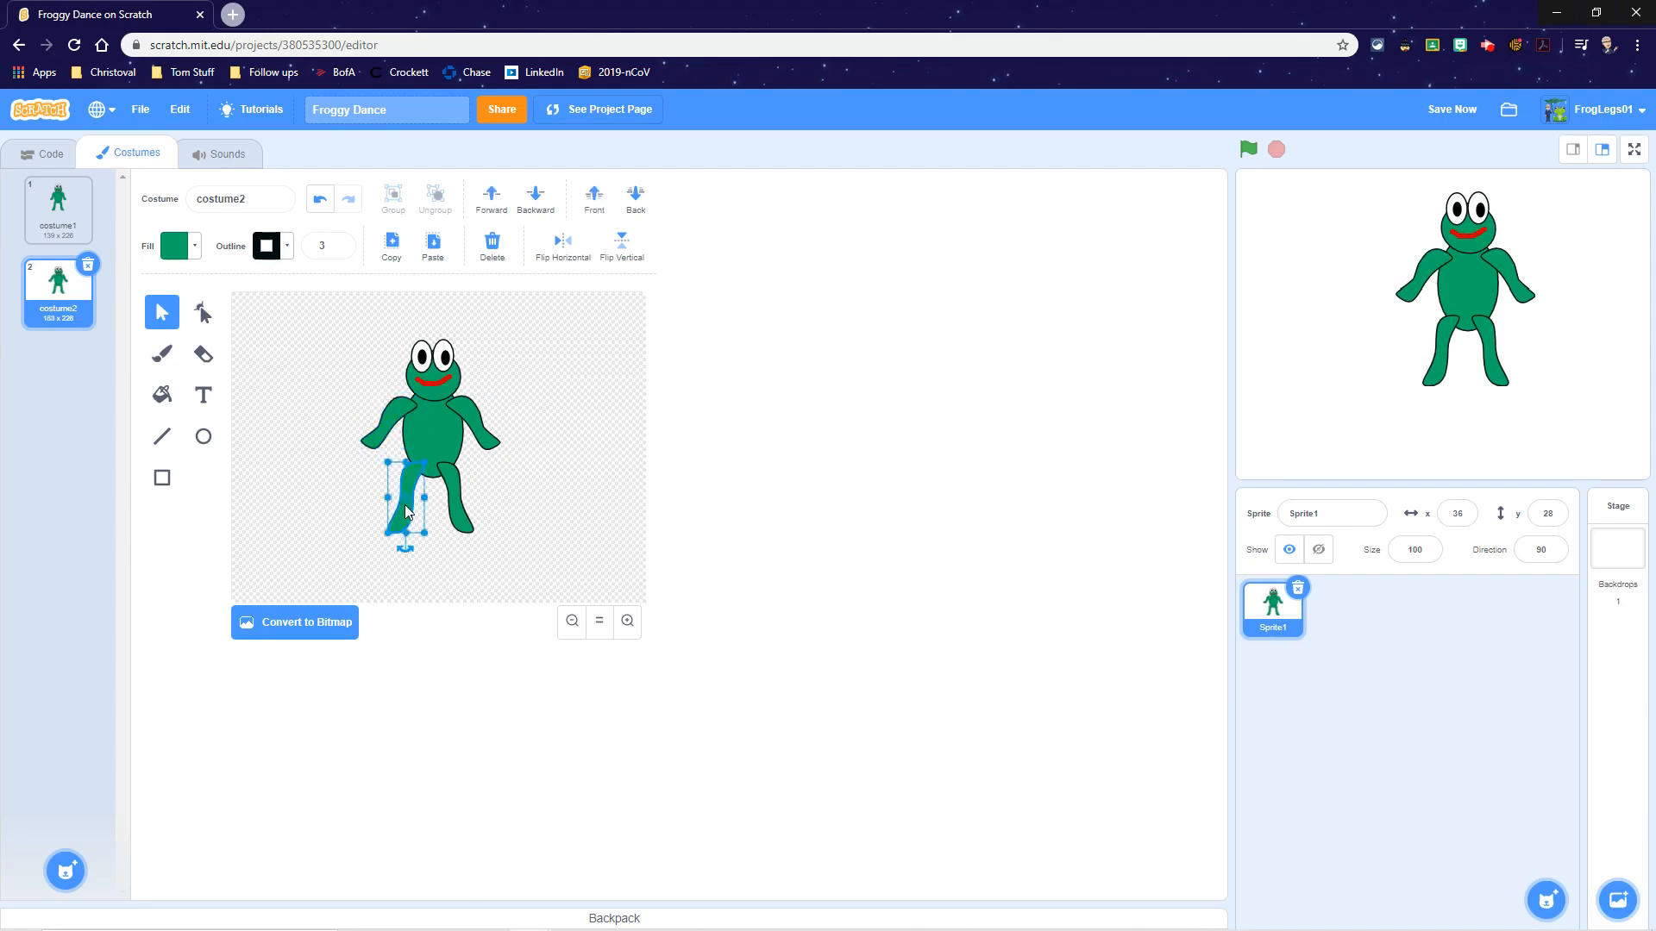
drag(403, 543, 412, 552)
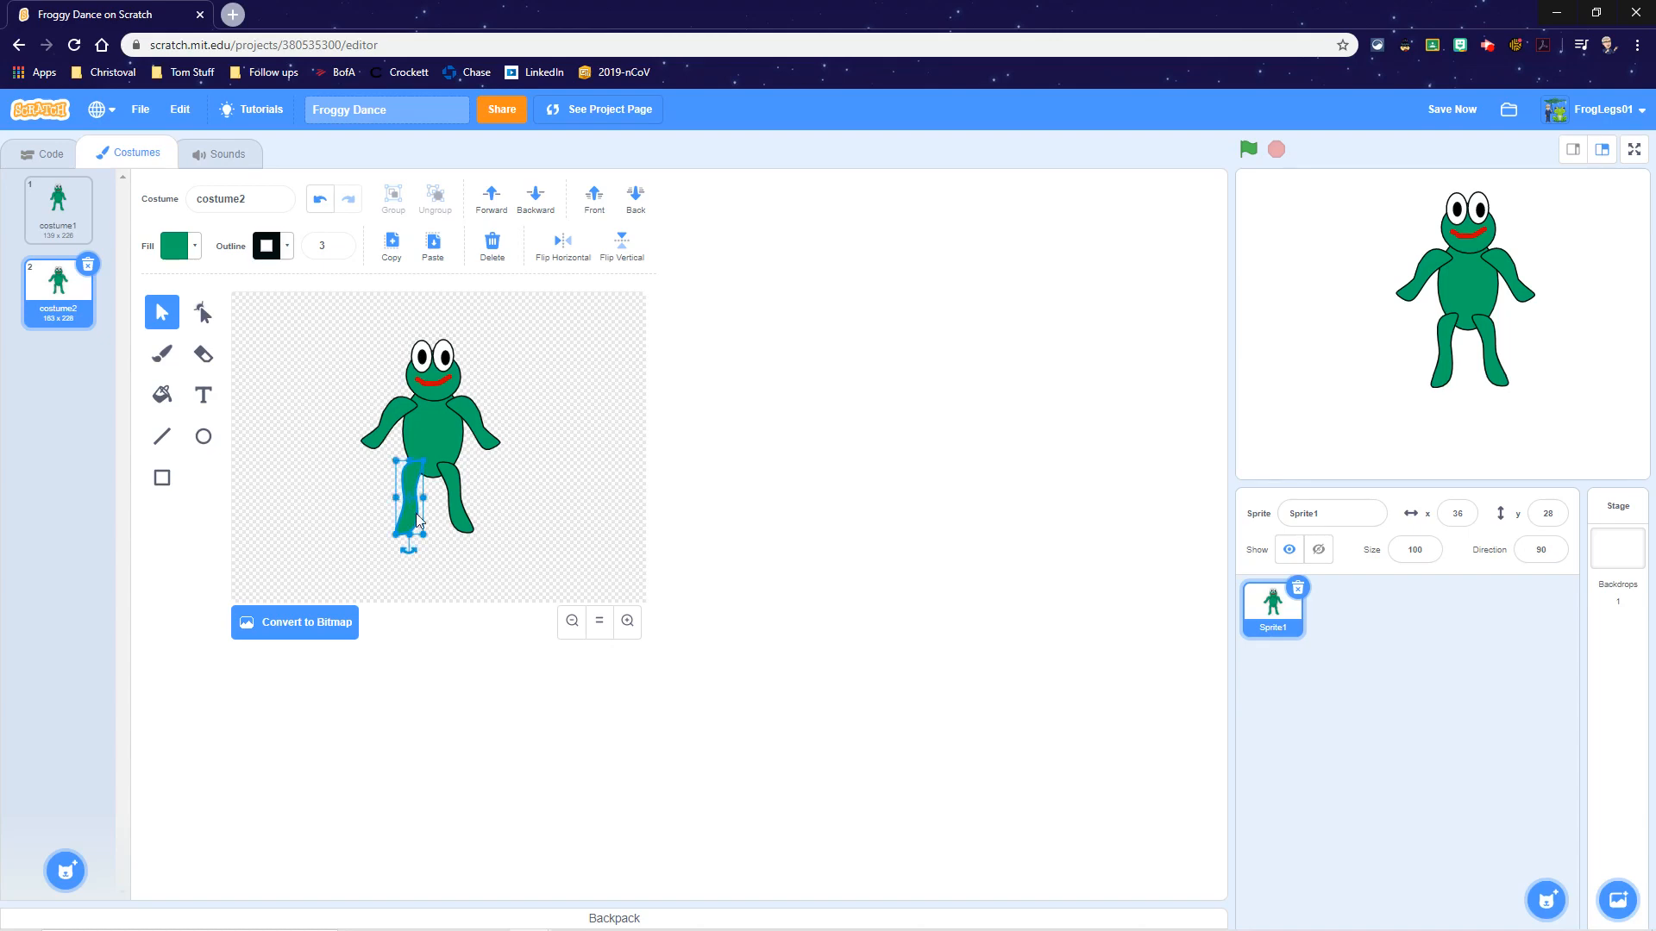
click(455, 504)
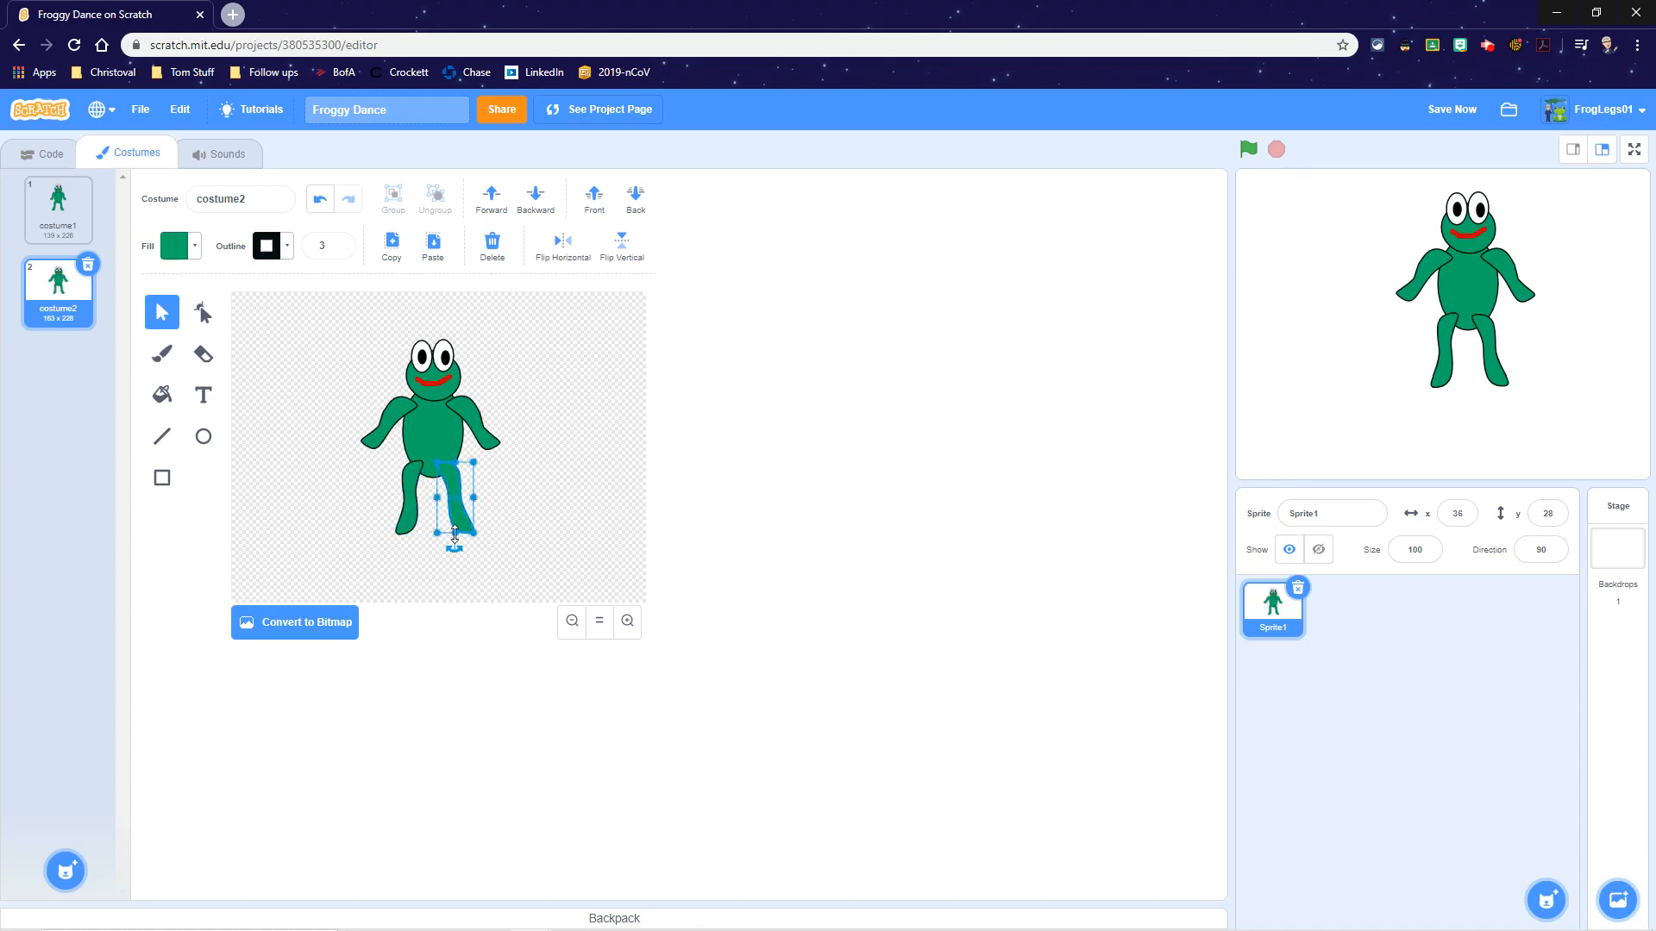
drag(454, 546, 473, 495)
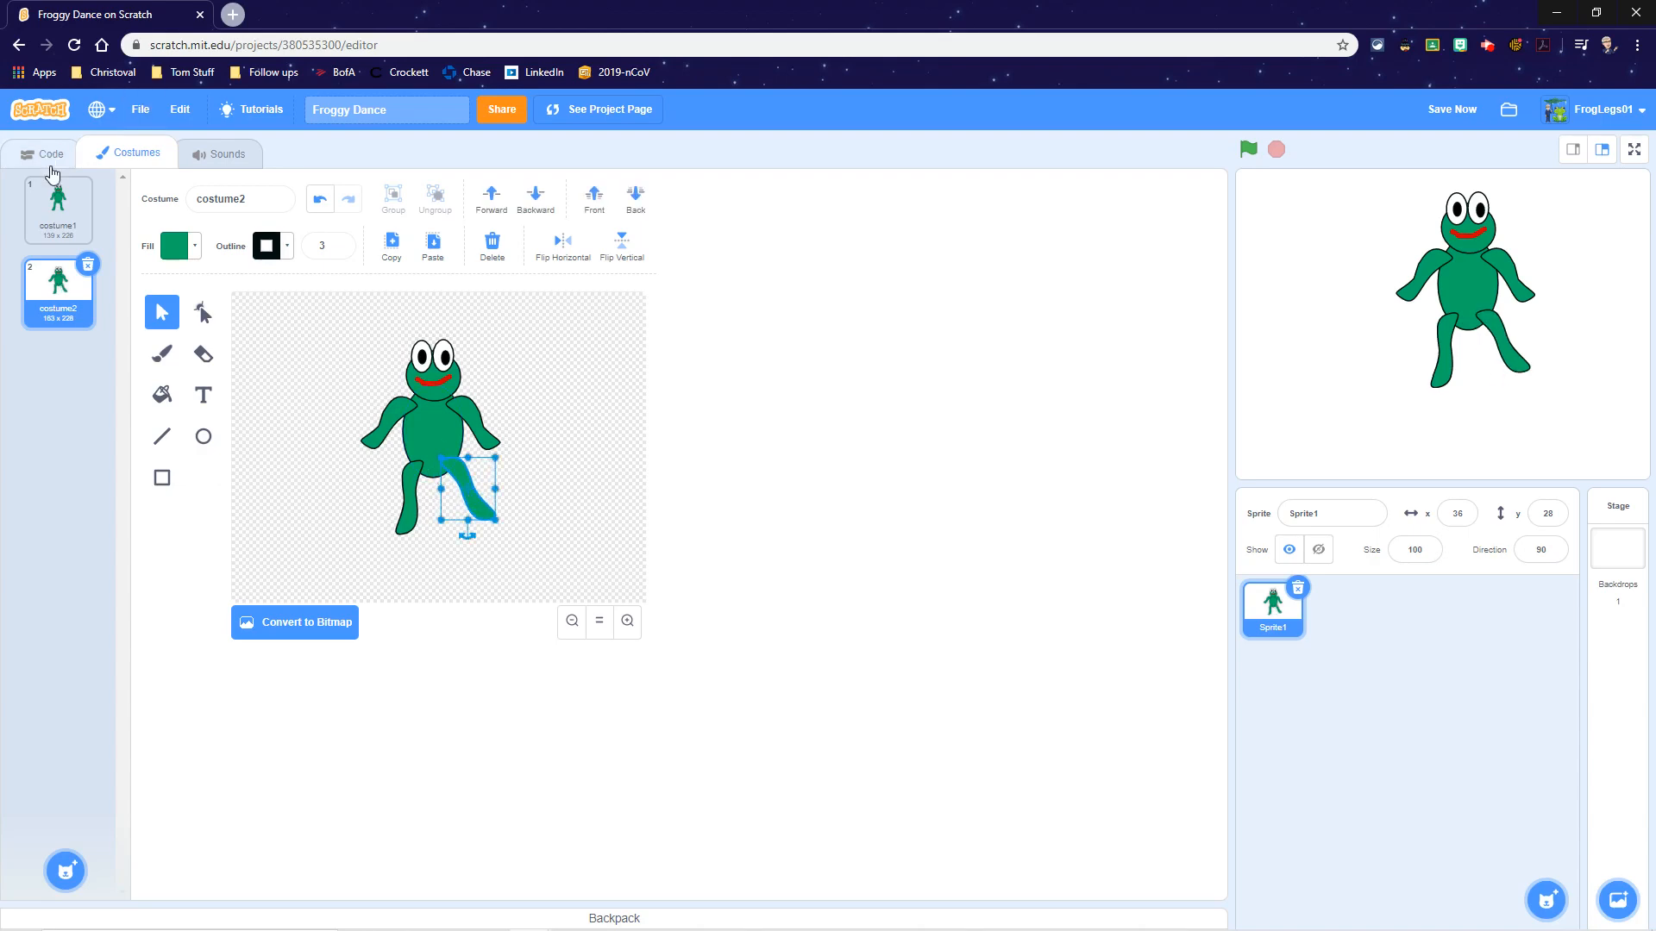
Step: Switch back and forth between costume1 and costume2 to compare the frog's two poses
click(58, 200)
click(52, 304)
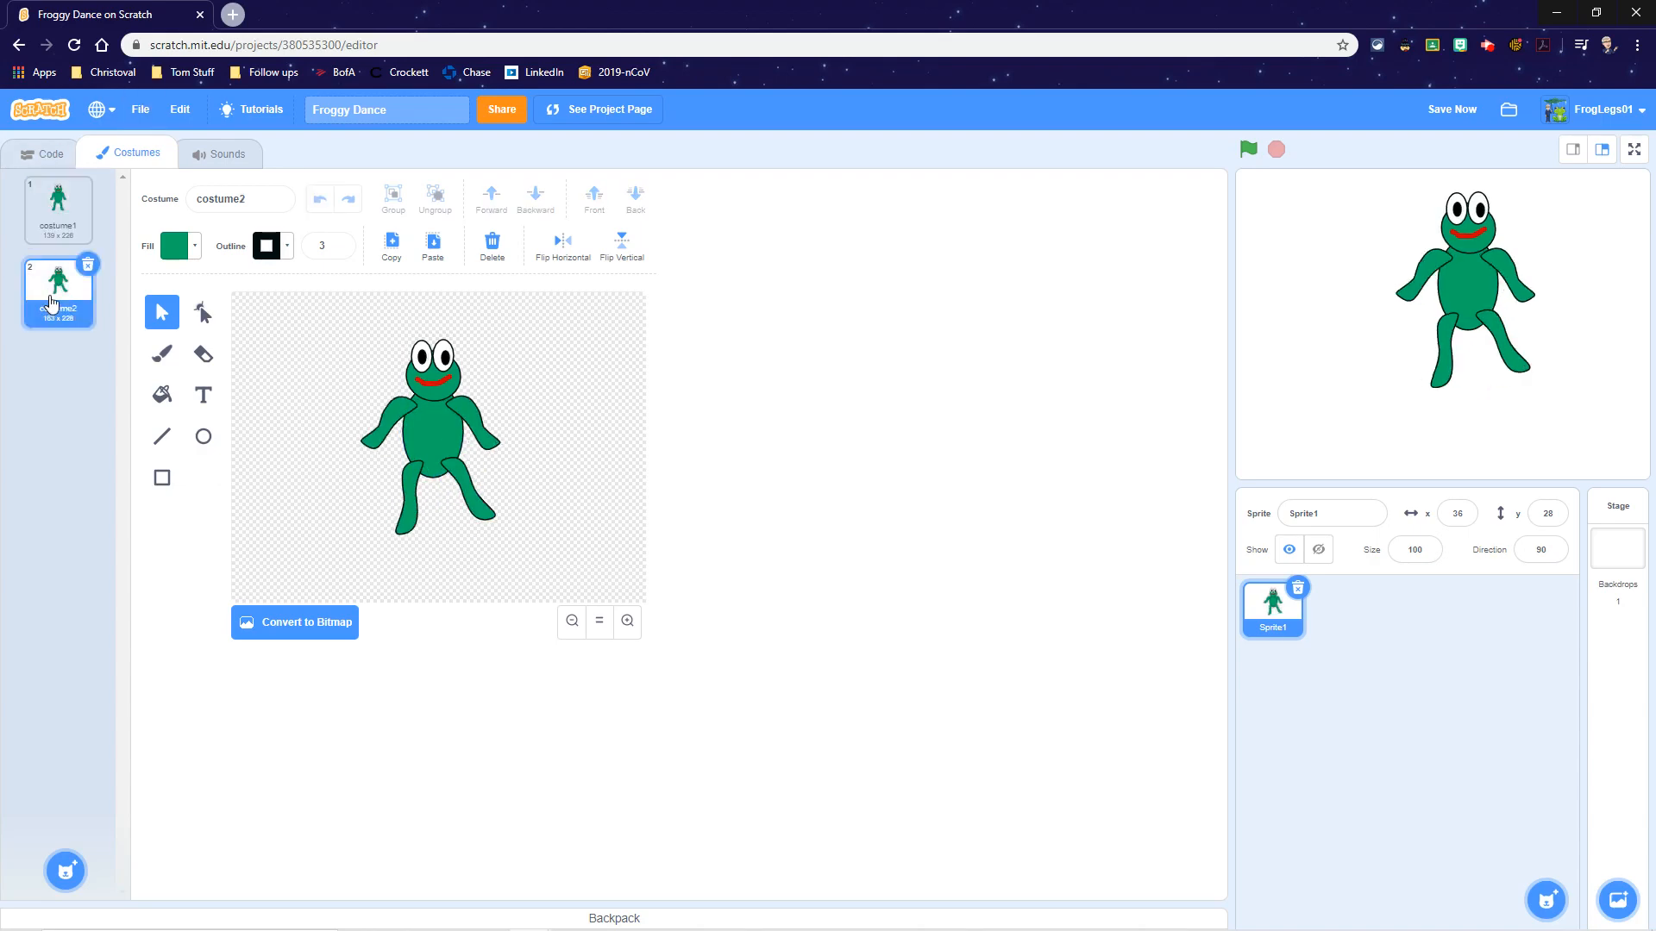
click(45, 207)
click(59, 297)
click(58, 203)
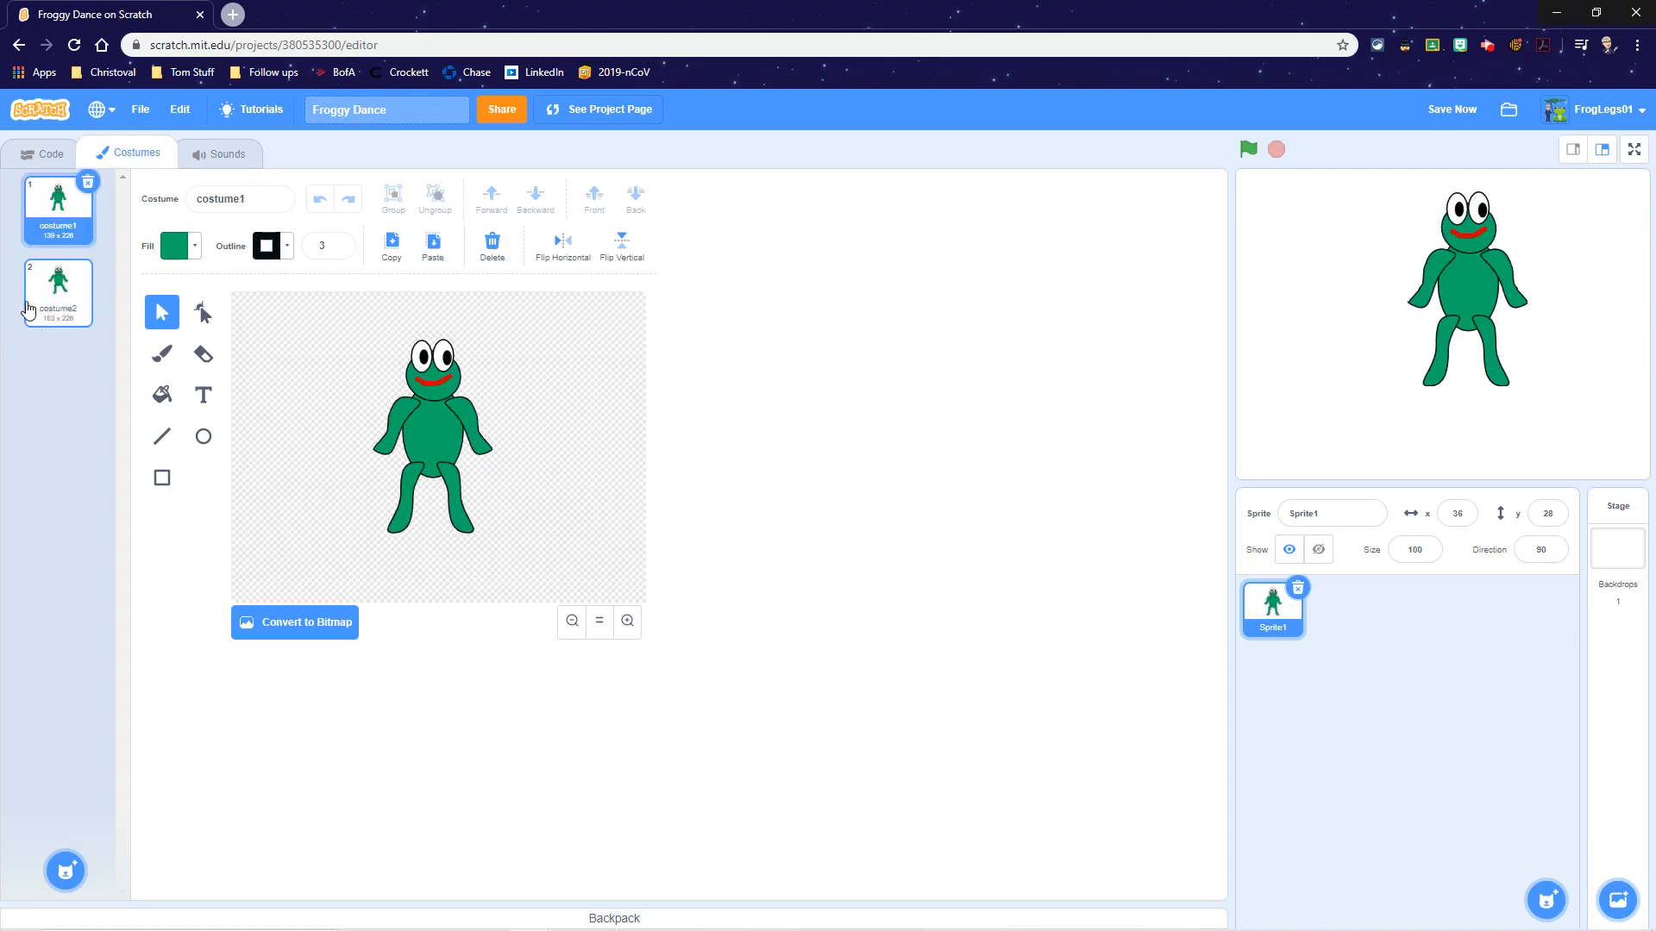
click(57, 298)
click(58, 202)
click(54, 286)
Step: Duplicate costume2 and nudge both pupils of the new copy slightly upward
right_click(54, 285)
click(86, 298)
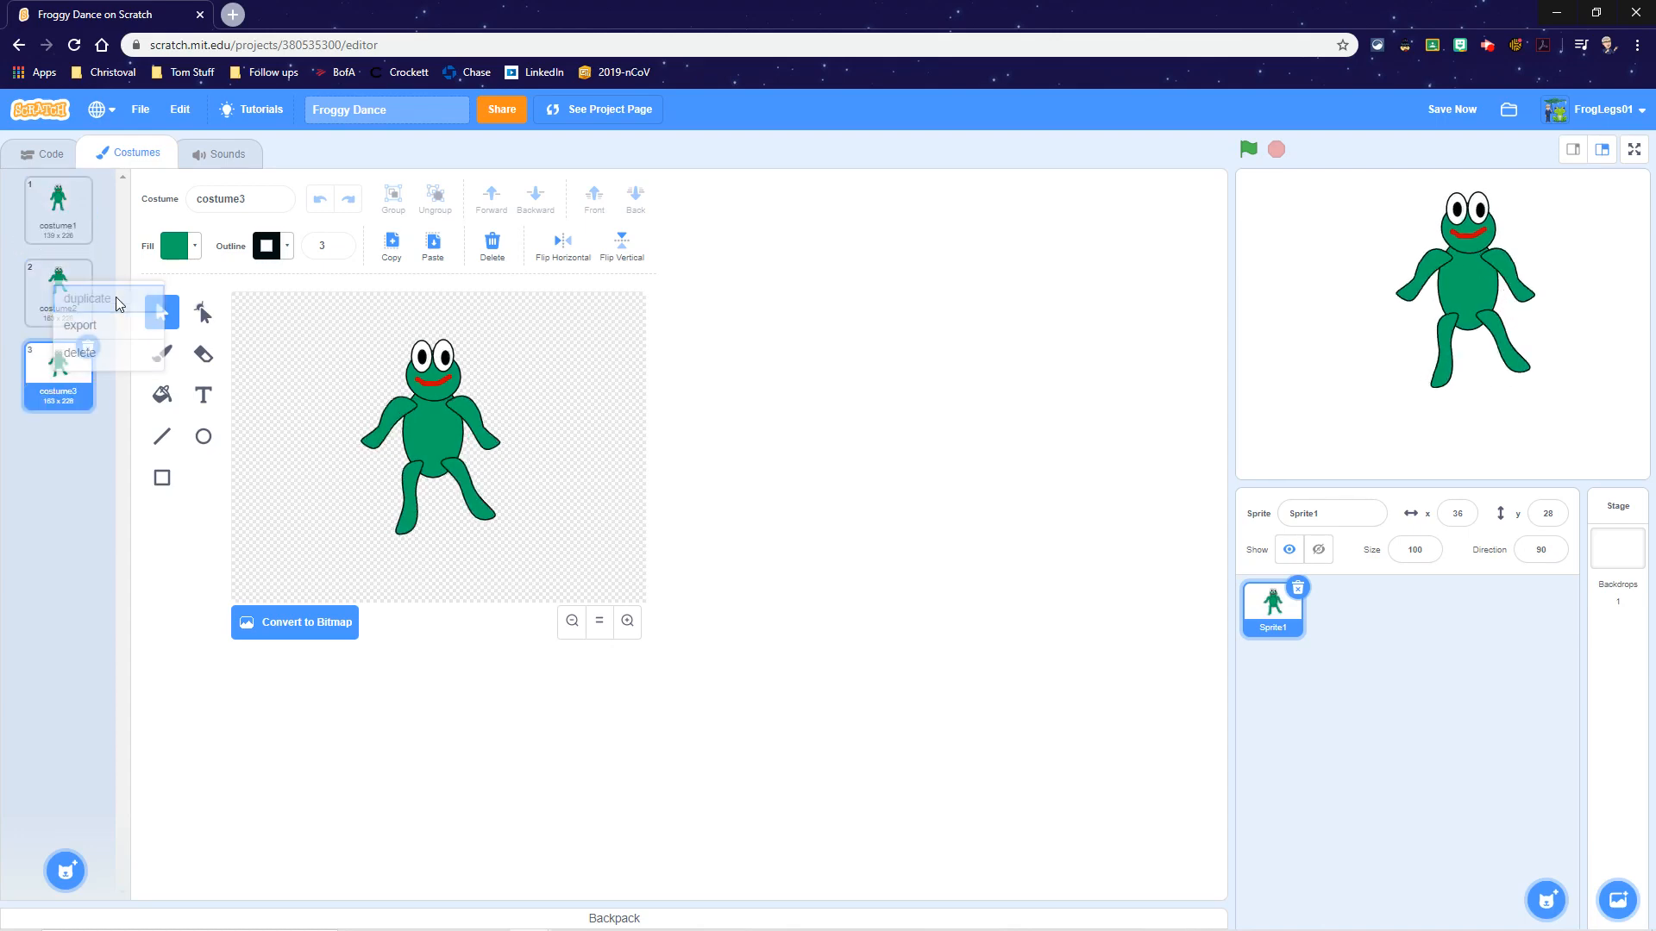
click(444, 356)
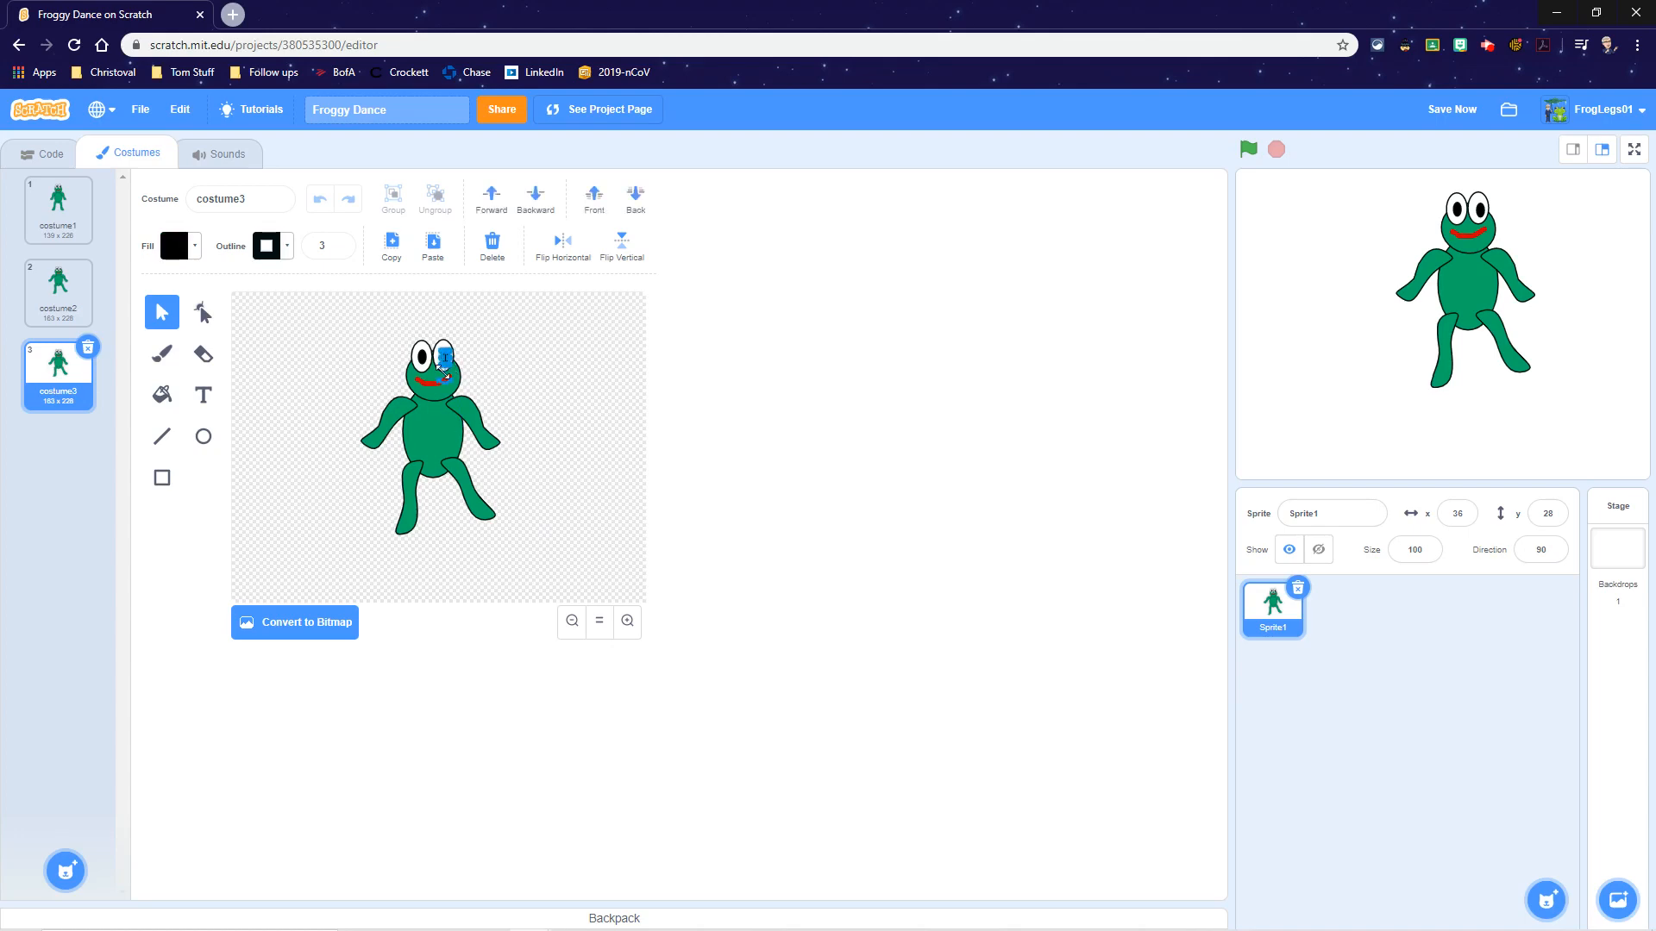
click(422, 358)
shift+click(445, 357)
key(Up)
key(Up)
Step: In costume3, raise the frog's left-hand arm outward until nearly horizontal and lower the right-hand arm alongside the body
click(407, 418)
drag(388, 467, 392, 416)
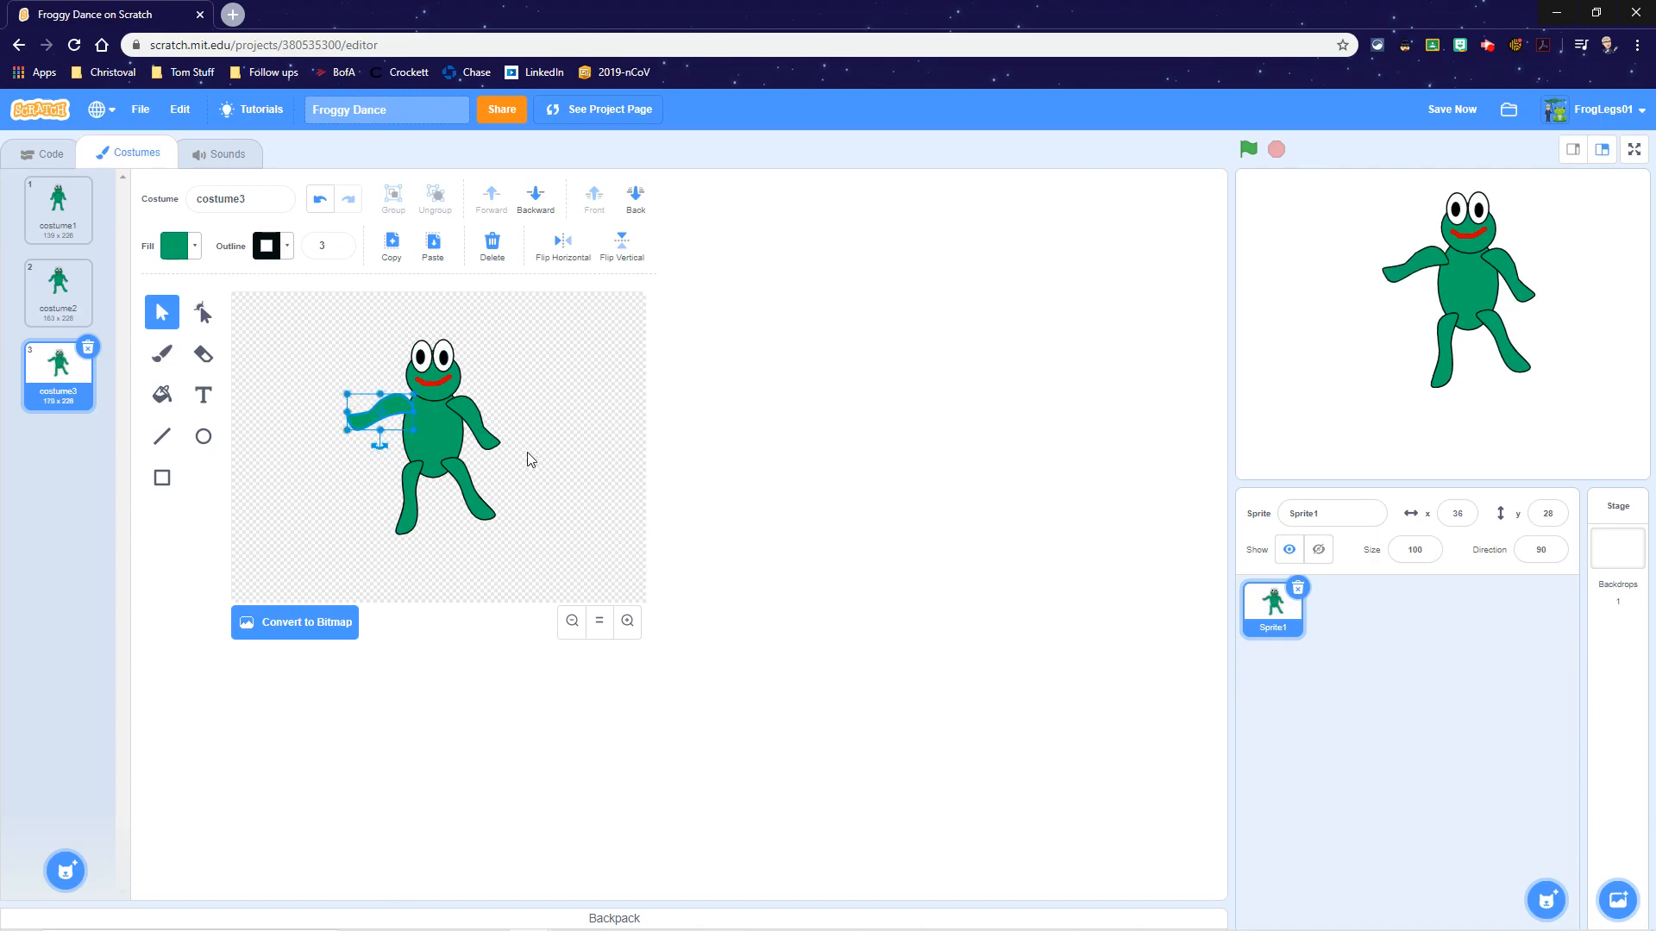
click(483, 453)
mouse_move(476, 462)
mouse_down()
mouse_move(488, 456)
mouse_move(472, 432)
mouse_up()
Step: In costume3, rotate the frog's right-hand leg further outward and turn the left-hand leg to point straight down
click(473, 493)
drag(467, 535, 480, 492)
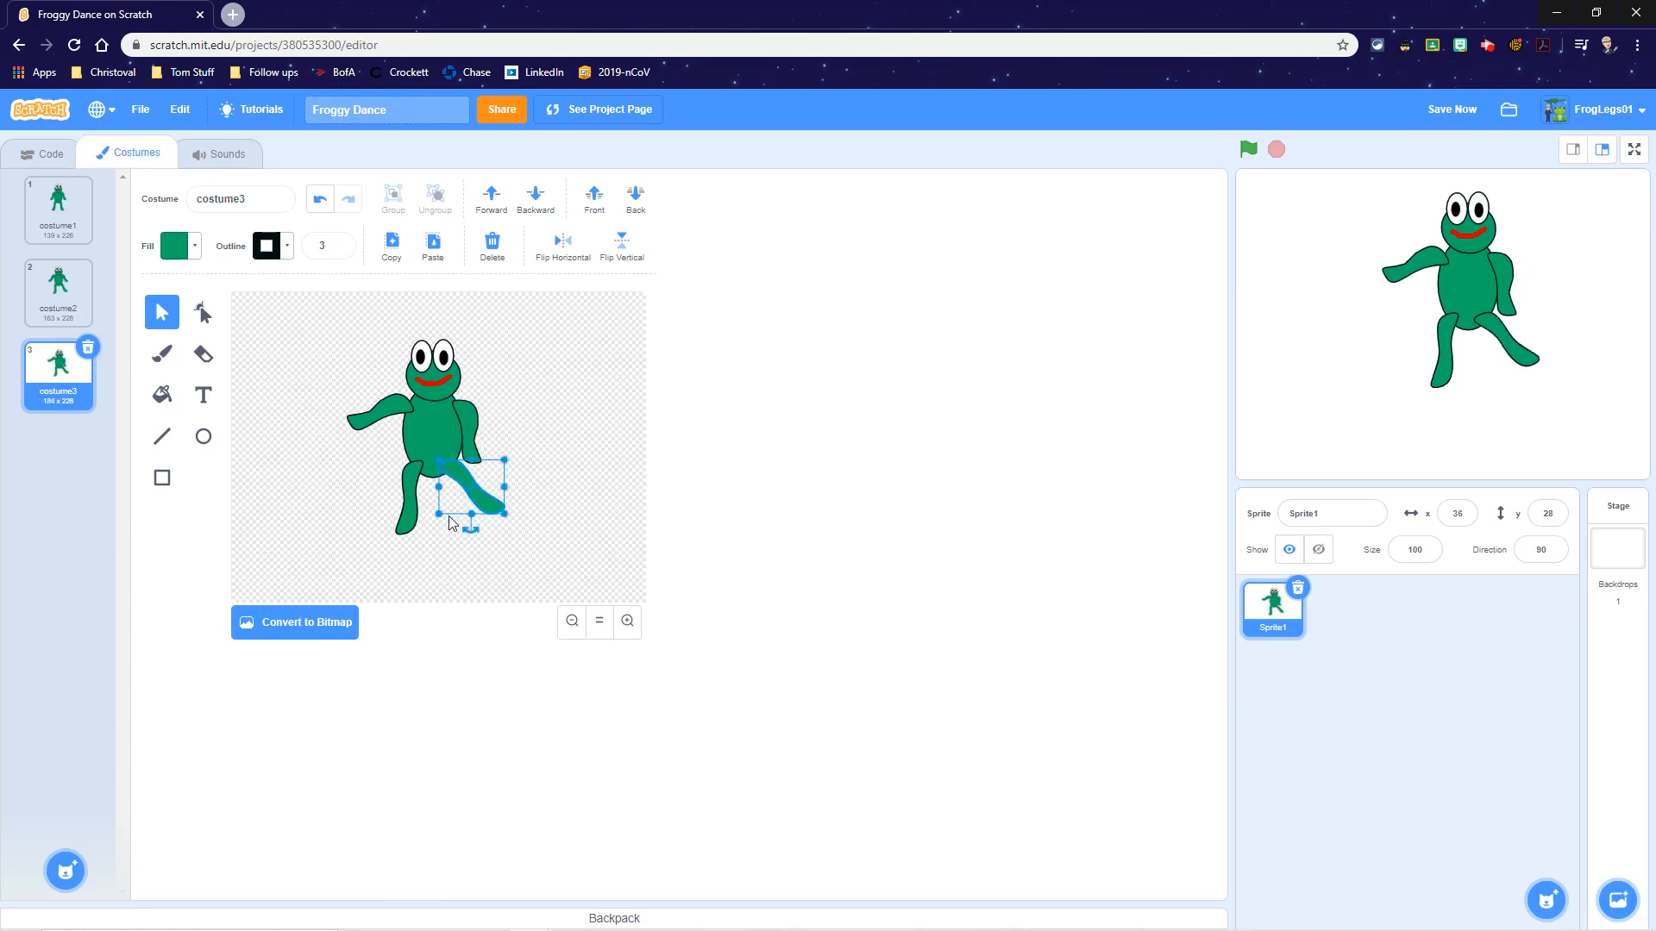
click(408, 509)
drag(407, 546, 417, 519)
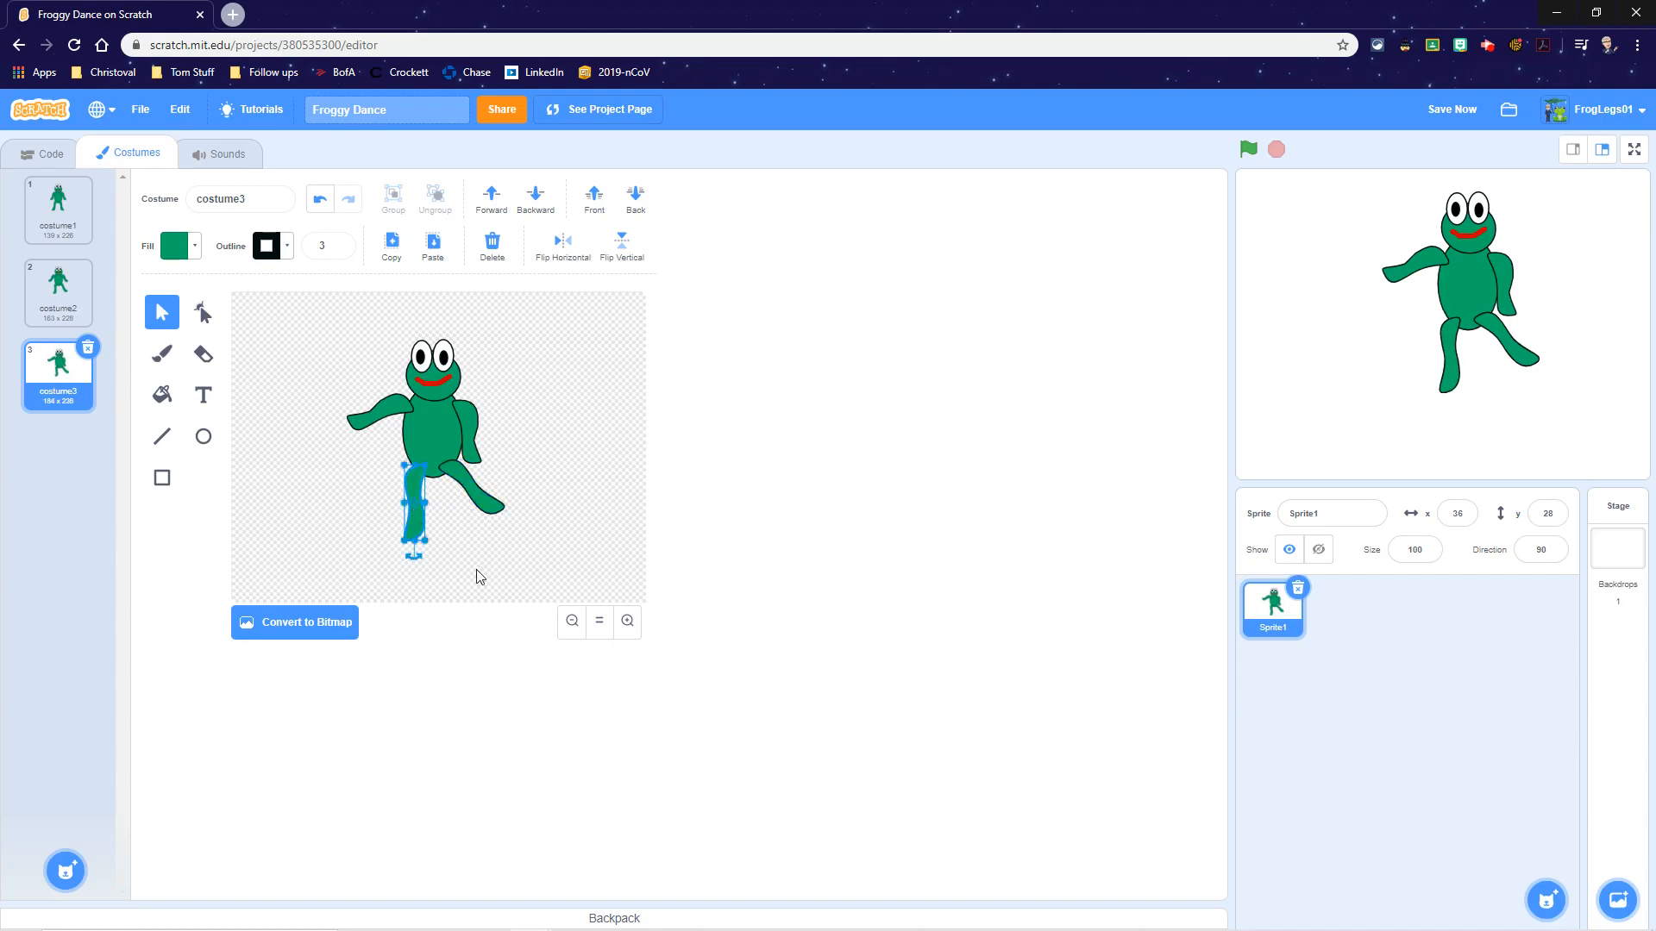
Step: Review the three costumes, duplicate costume2, and move the copy to the end of the costume list after costume3
click(58, 203)
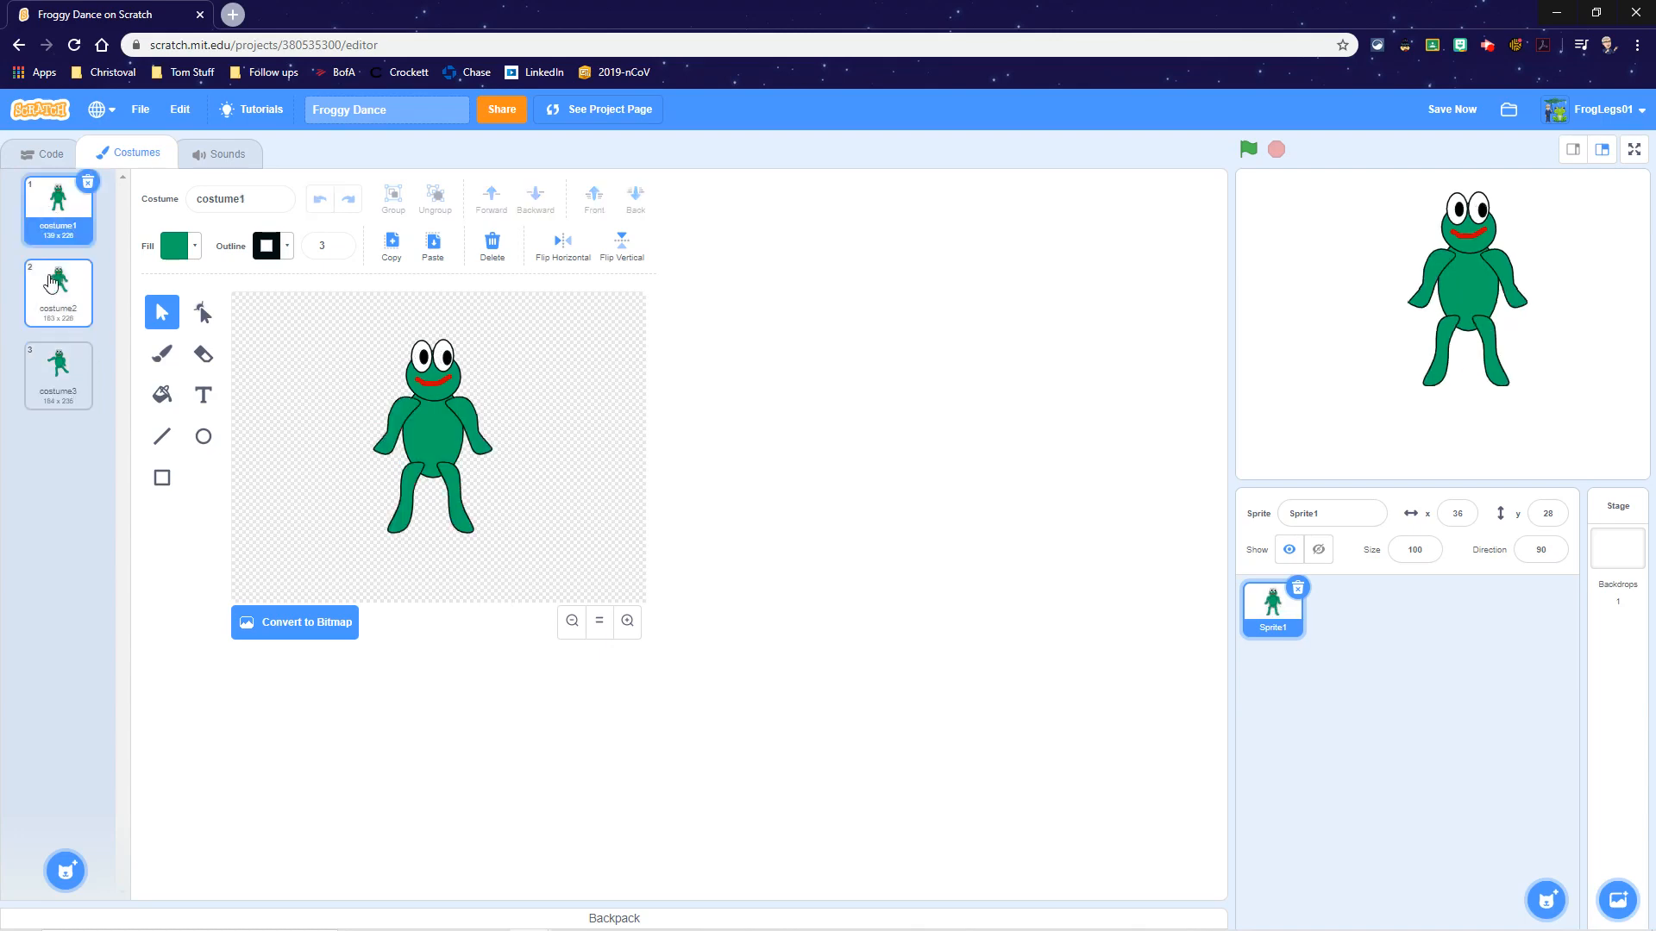
click(57, 285)
click(67, 375)
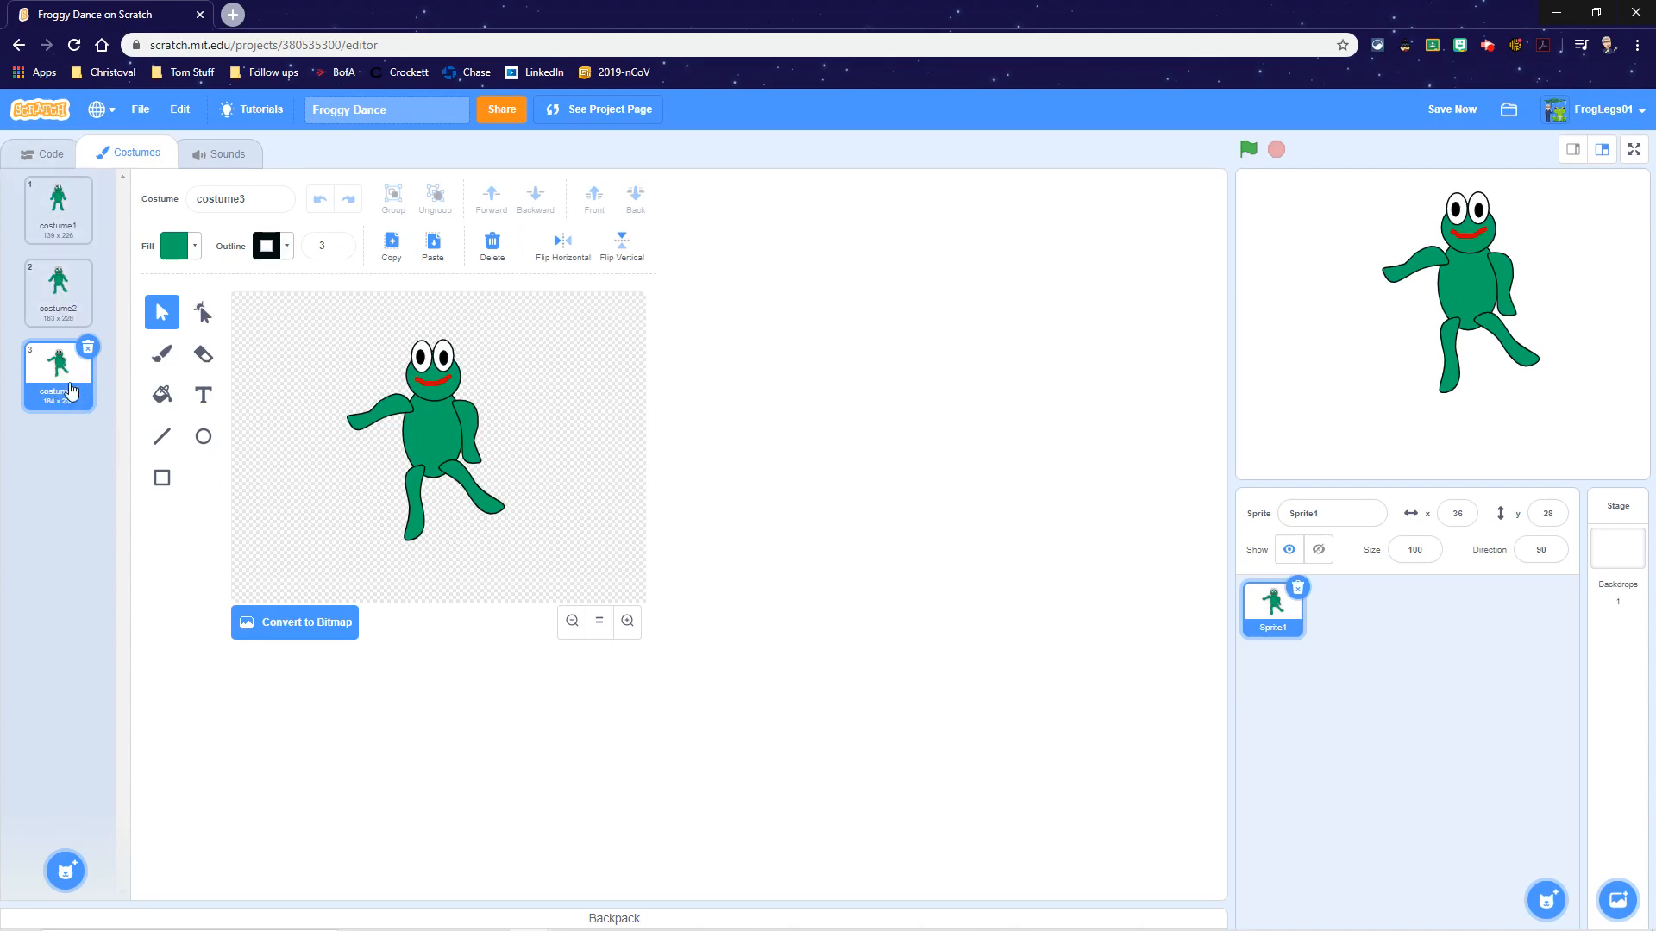
click(58, 207)
click(69, 305)
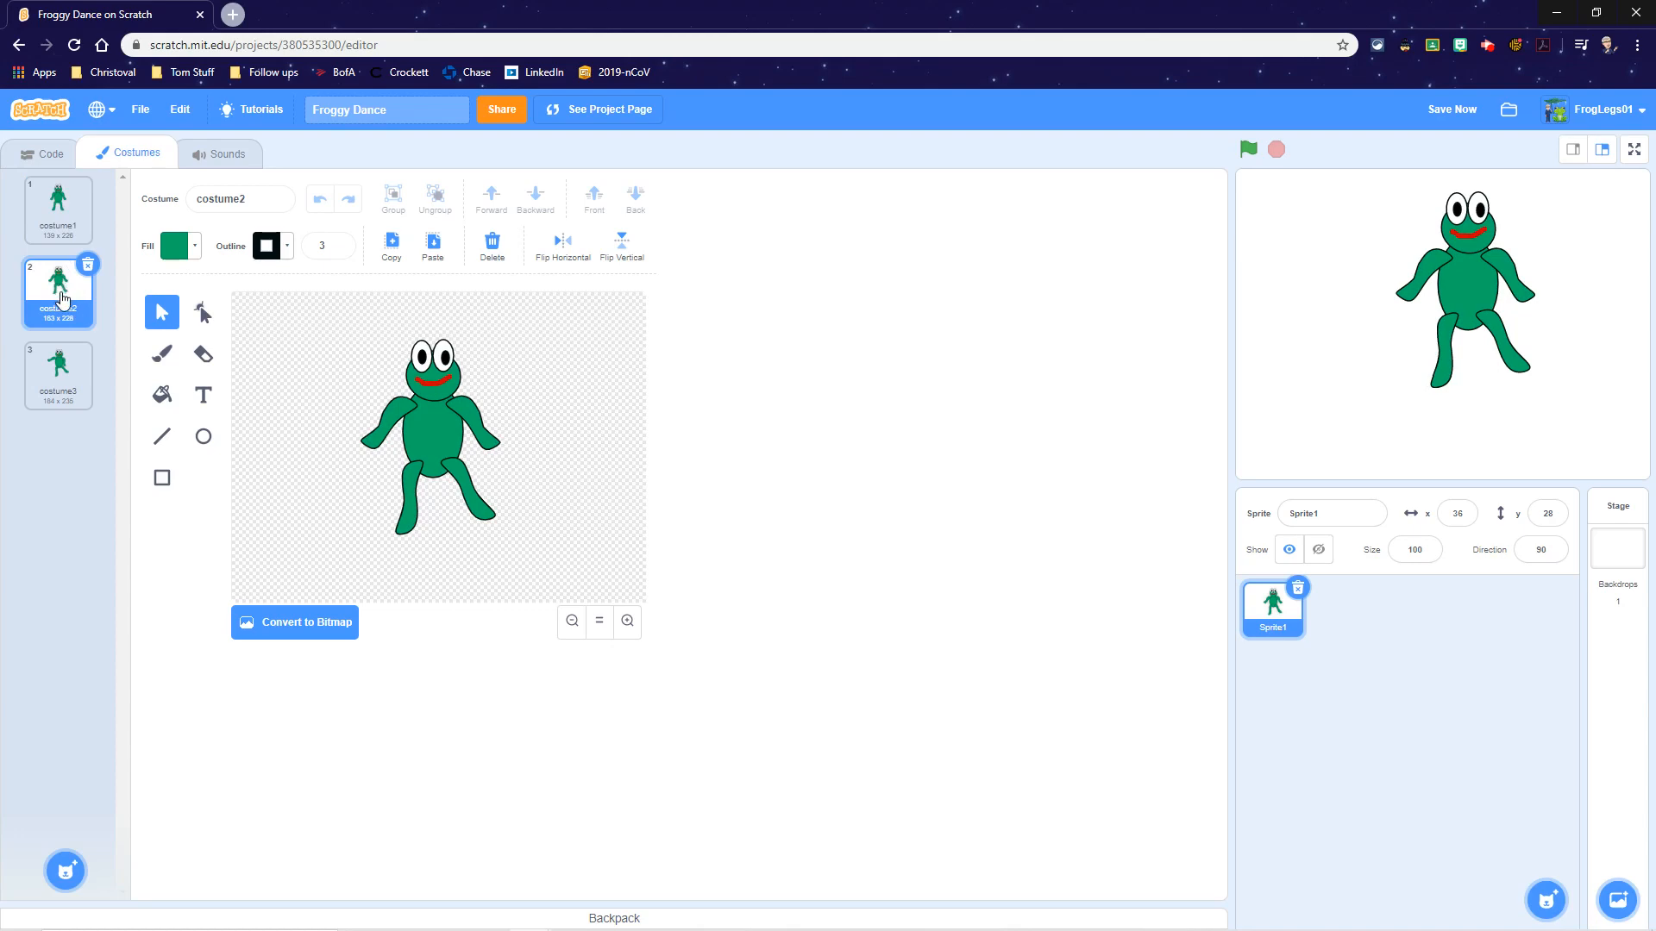
right_click(62, 287)
click(87, 301)
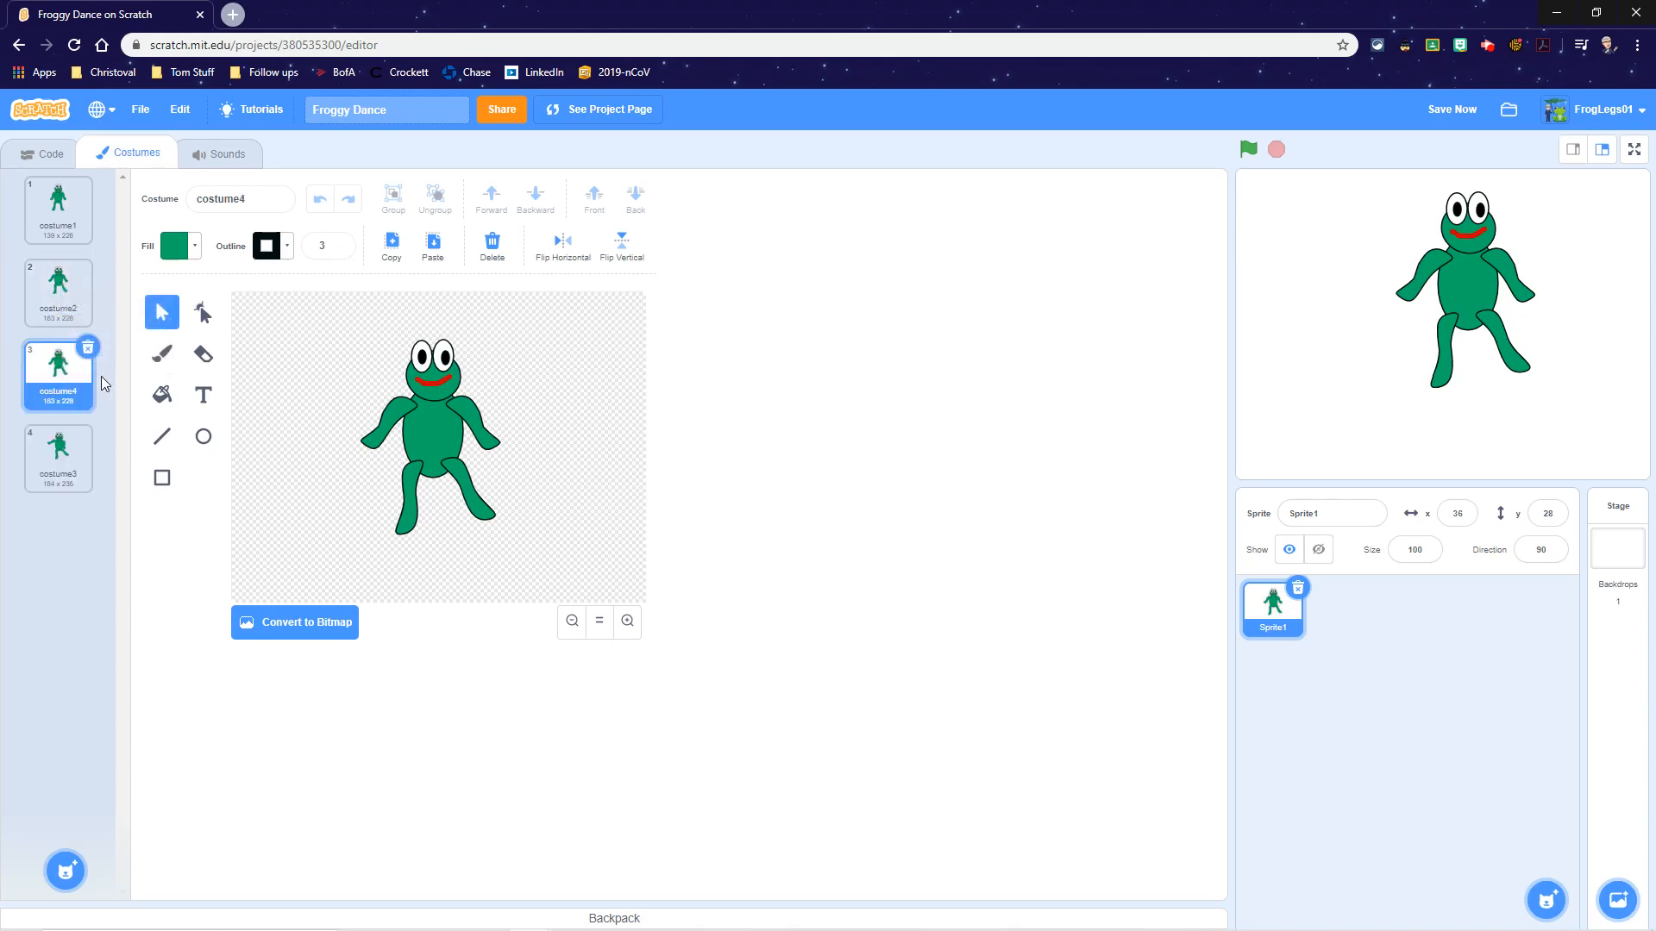
drag(65, 369, 67, 470)
click(56, 207)
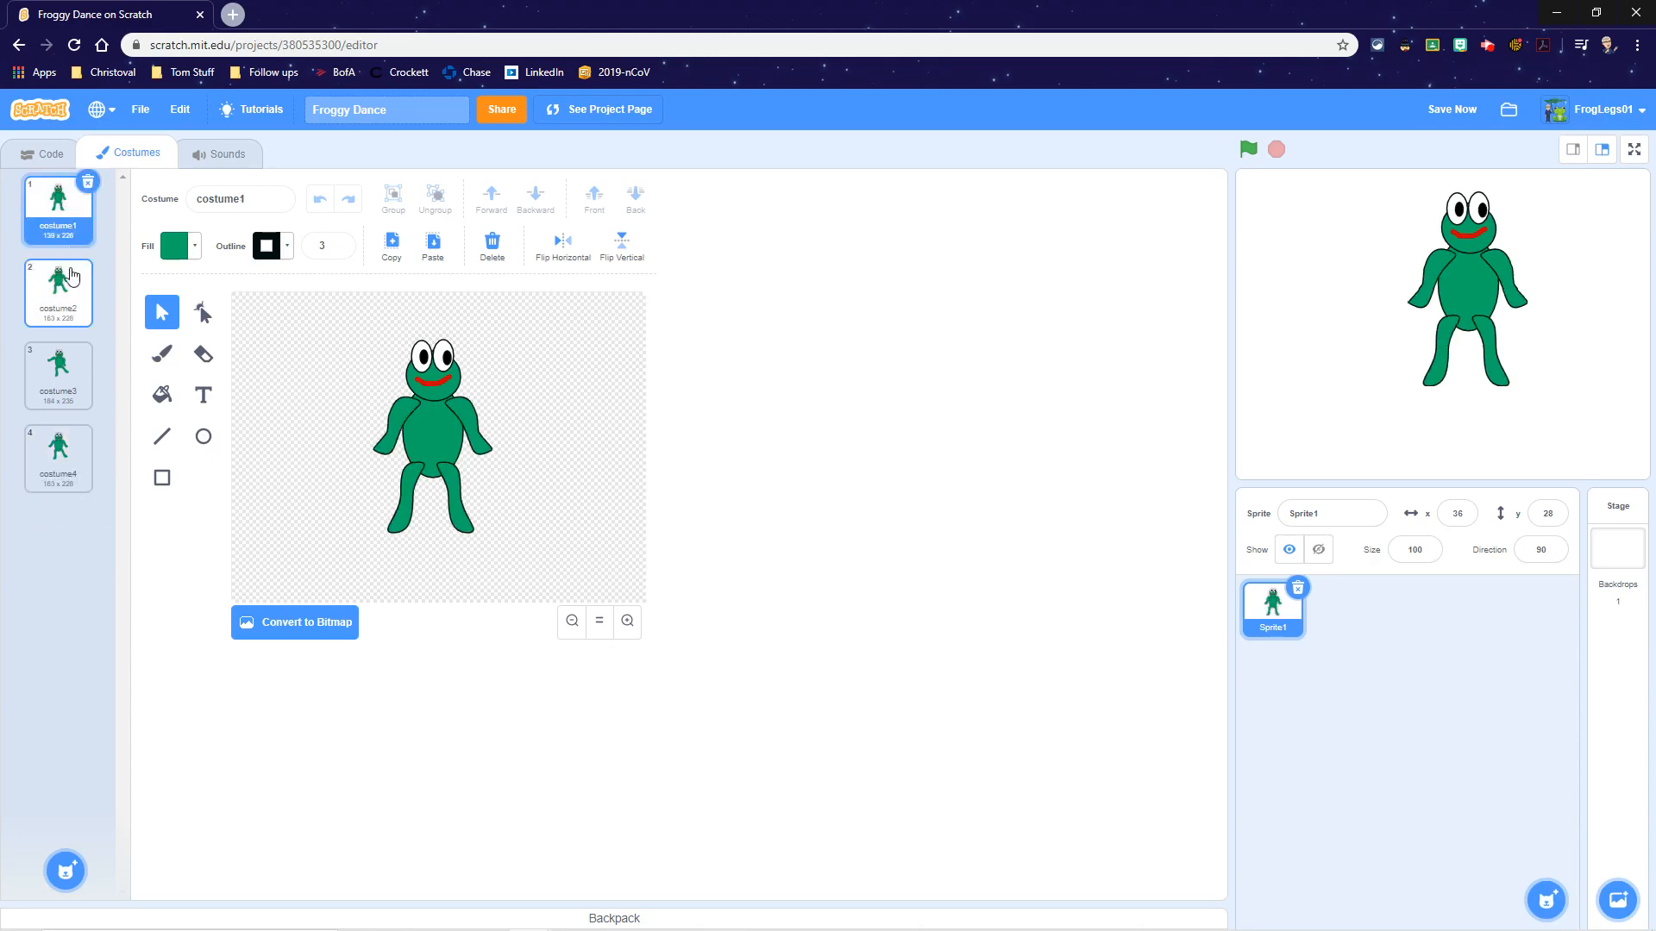
Step: Review costume2, costume3 and costume4 in order, and save the project
click(73, 285)
click(66, 369)
click(83, 472)
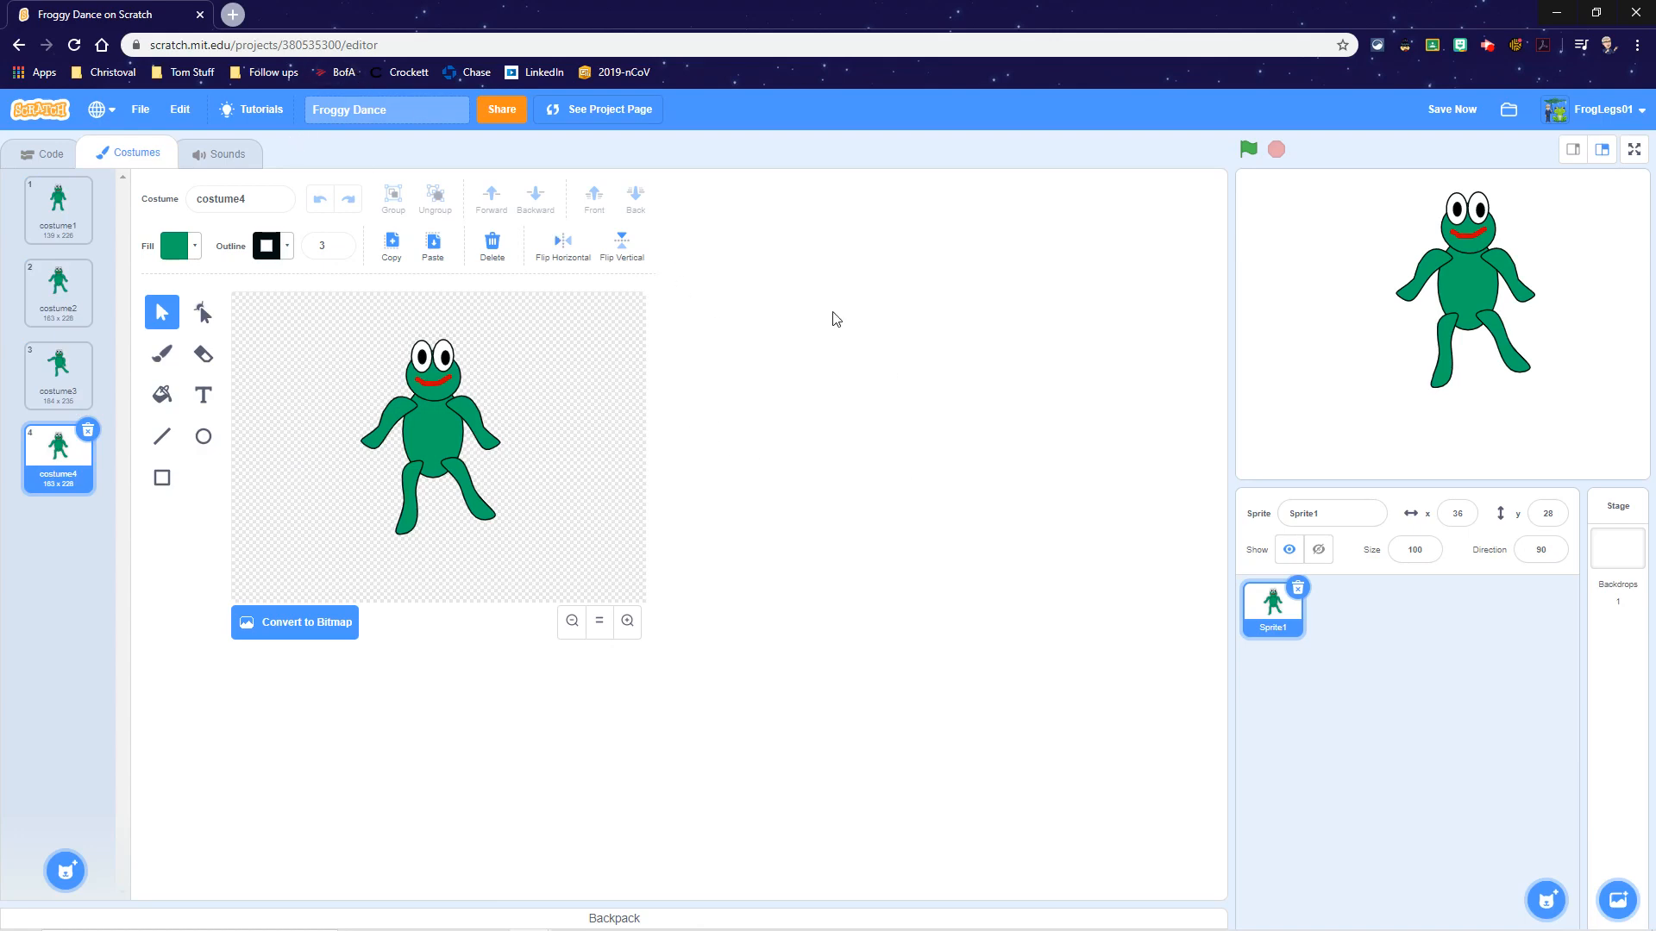
click(1464, 110)
Step: Start the frog's script with a next costume block followed by a wait block set to .4 seconds
click(26, 157)
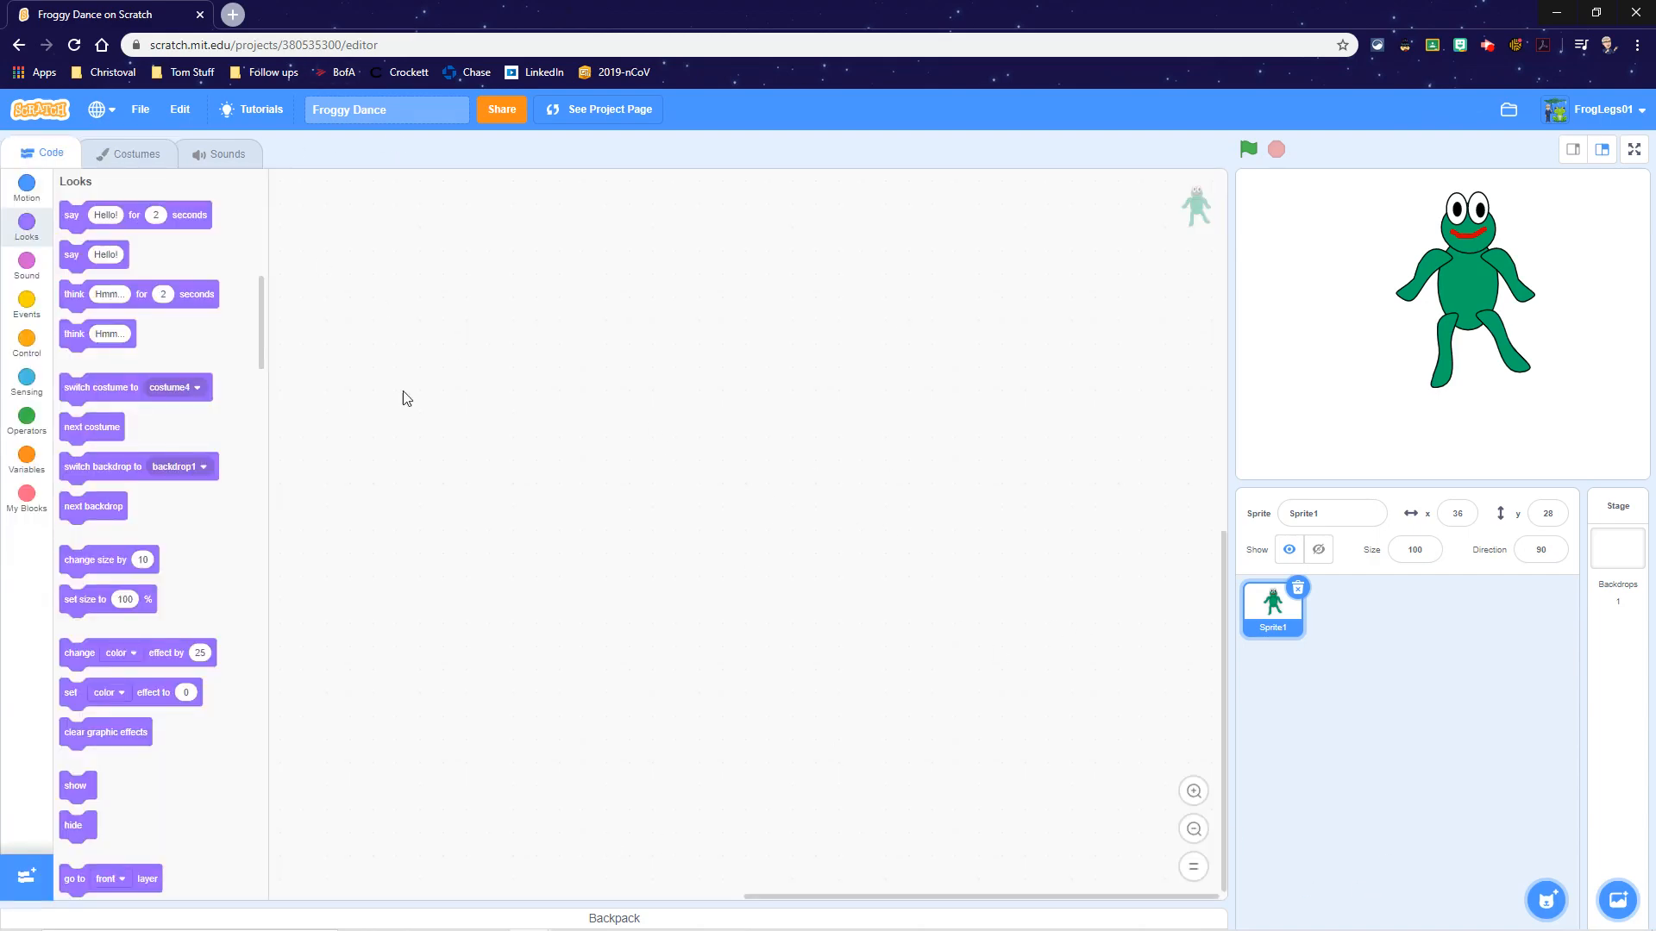
drag(101, 434, 609, 479)
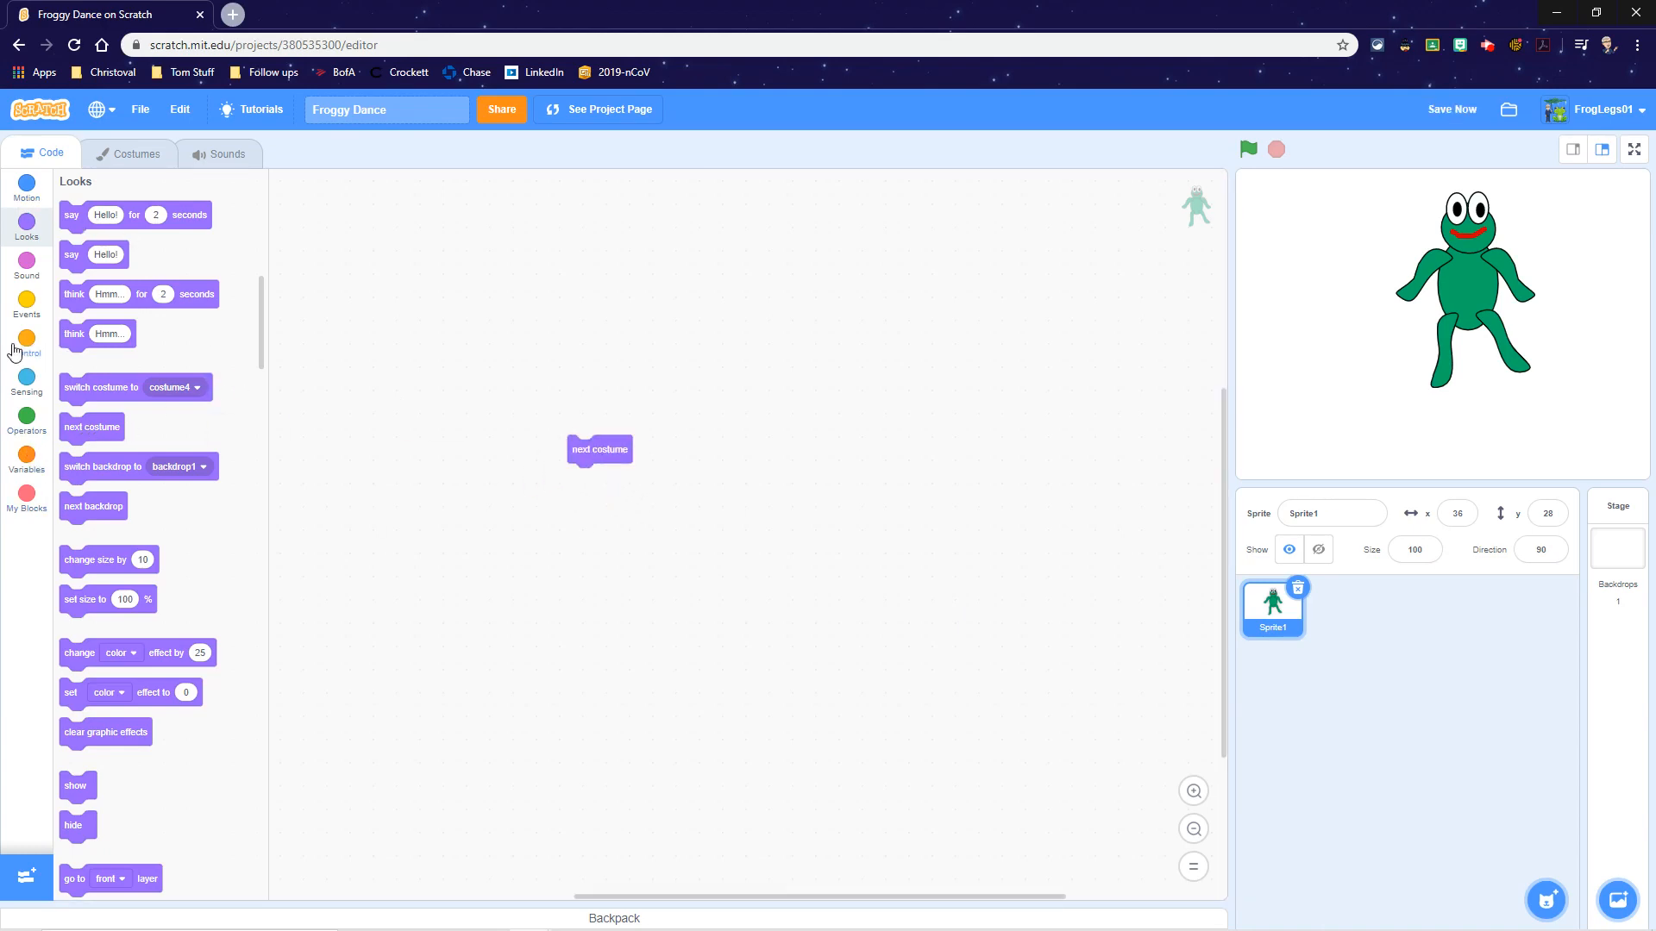
click(18, 352)
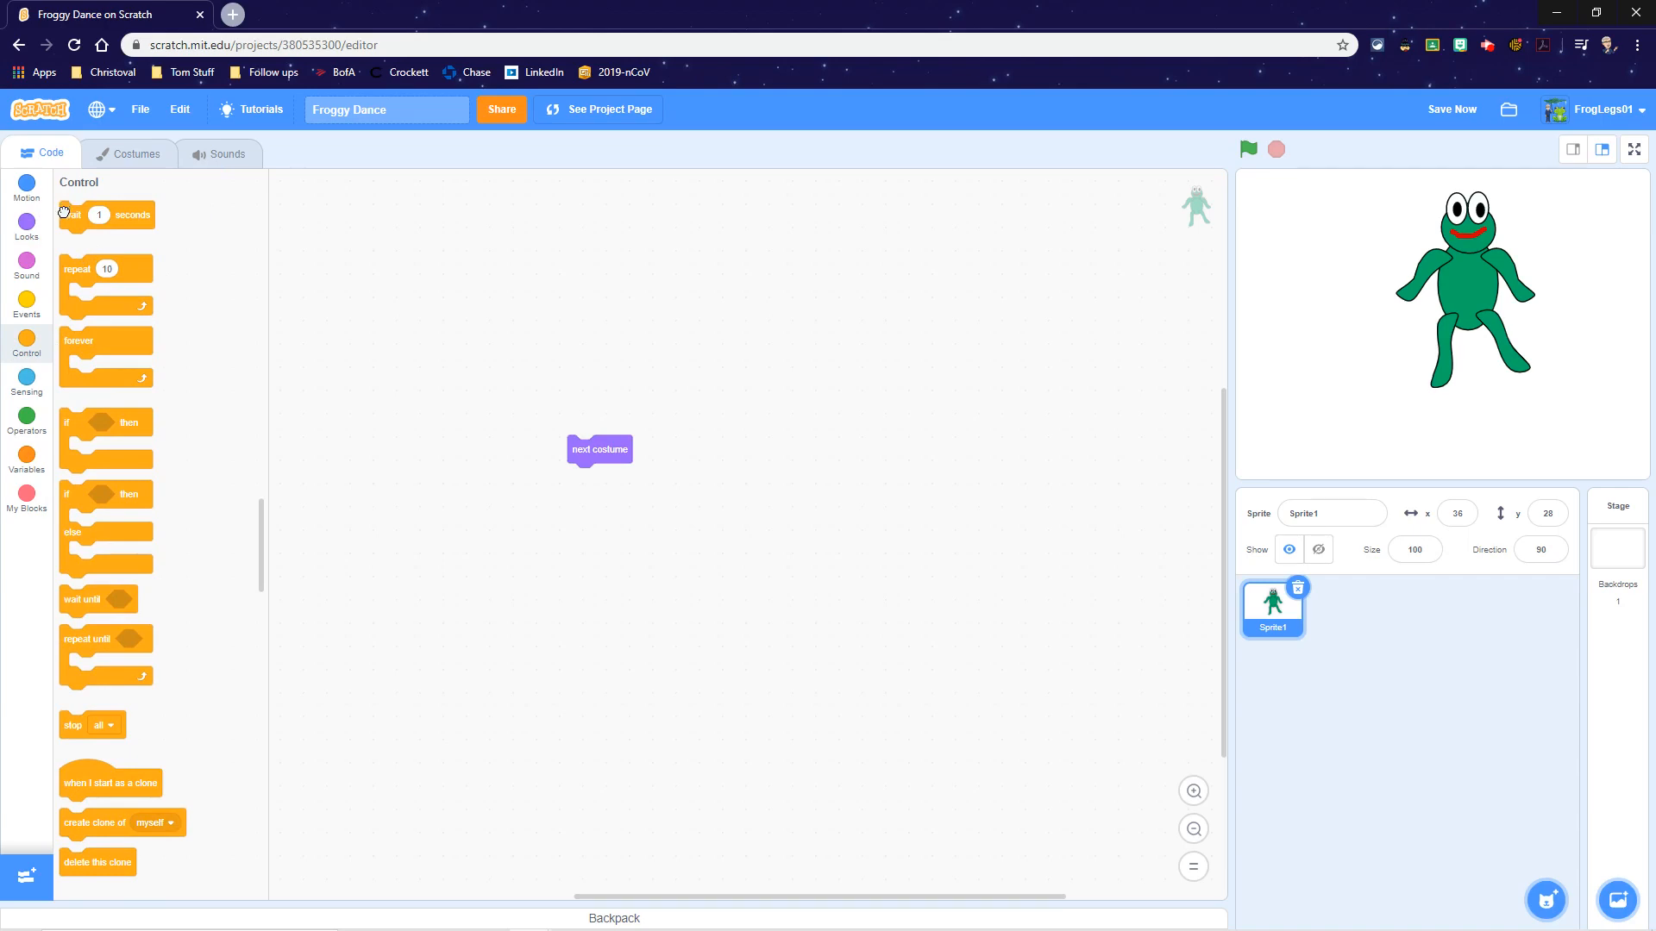
drag(64, 213, 573, 479)
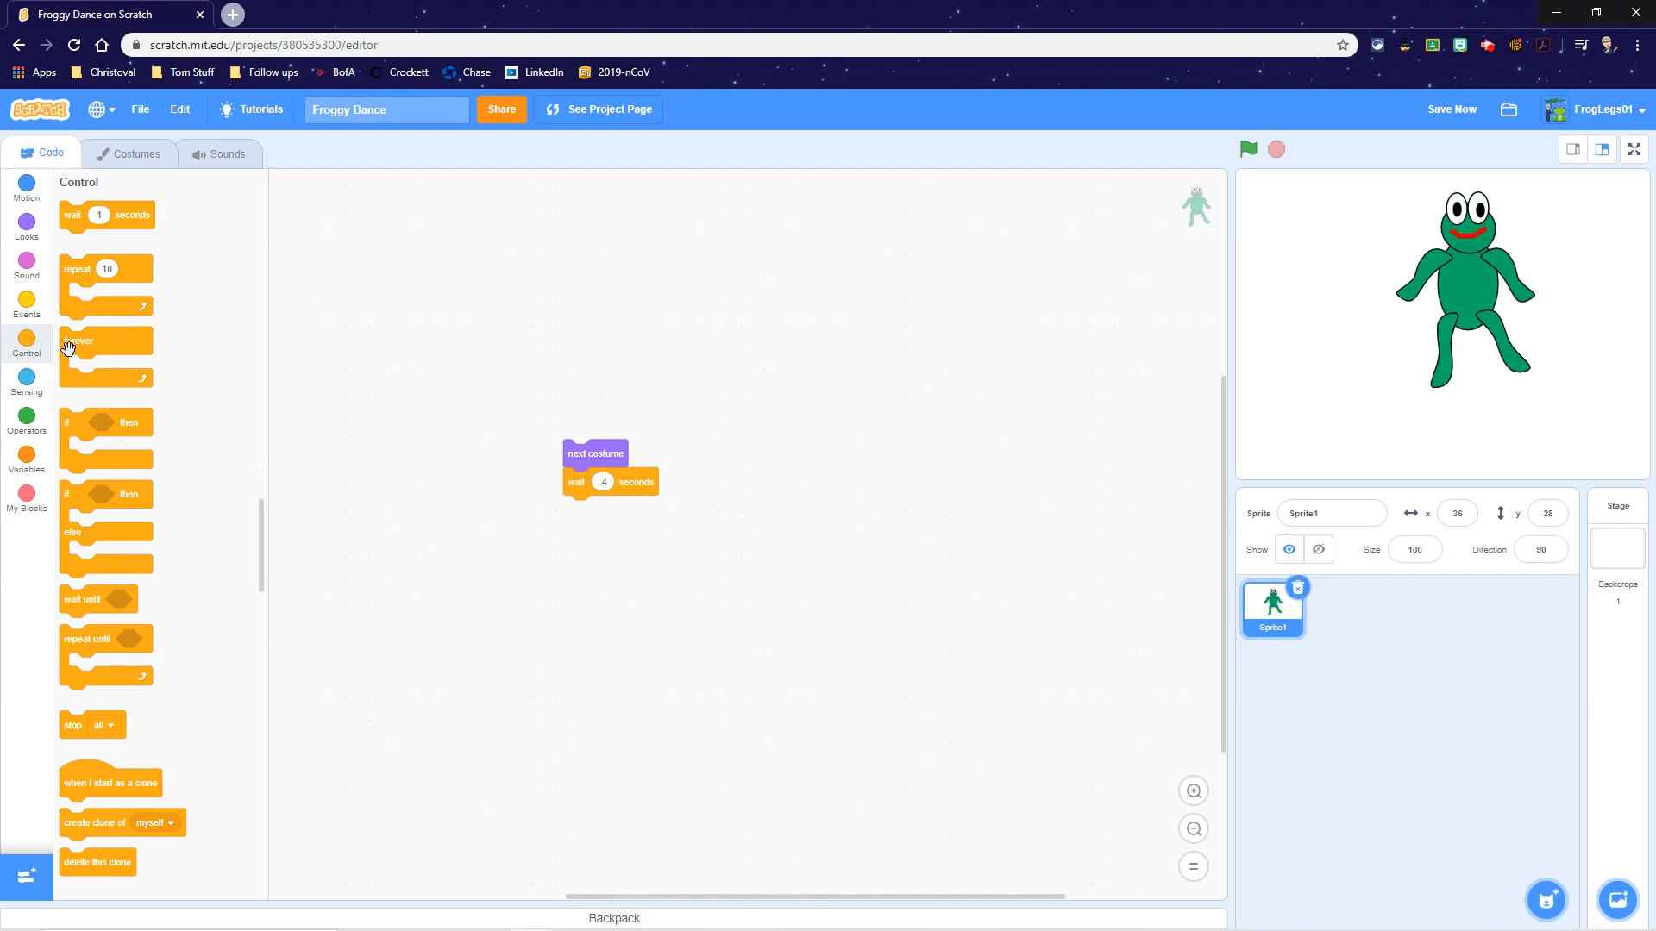
Step: Enclose the next costume and wait blocks in a forever loop and attach a when green flag clicked block above it
drag(86, 345, 493, 446)
drag(616, 460, 526, 477)
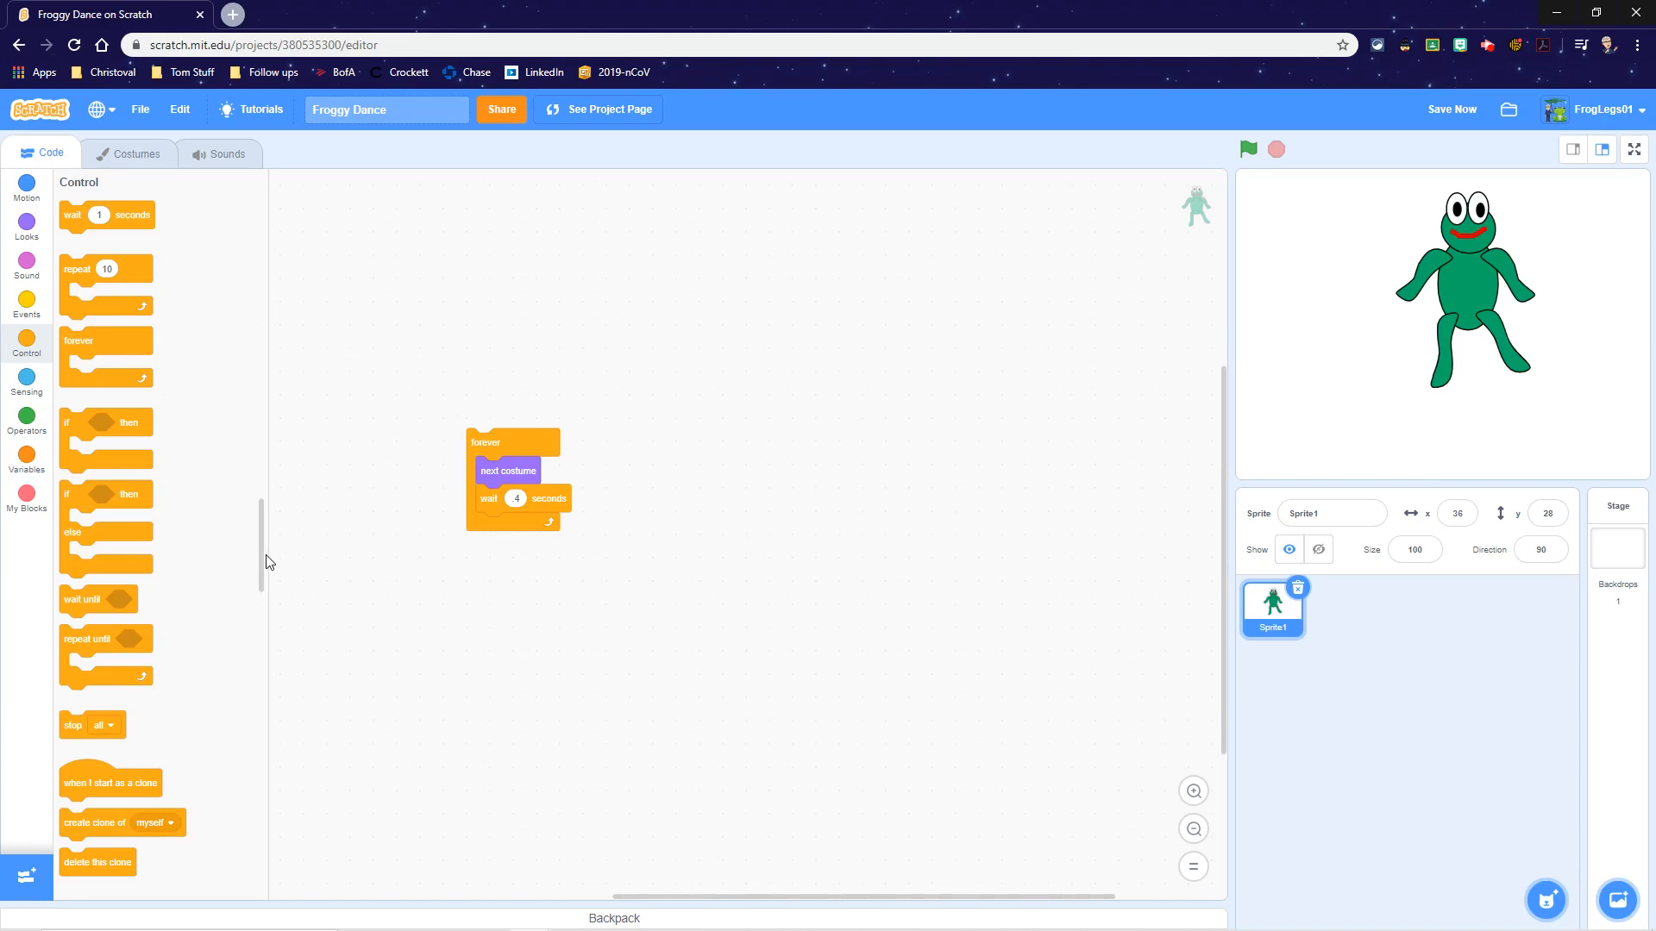
drag(262, 551, 246, 481)
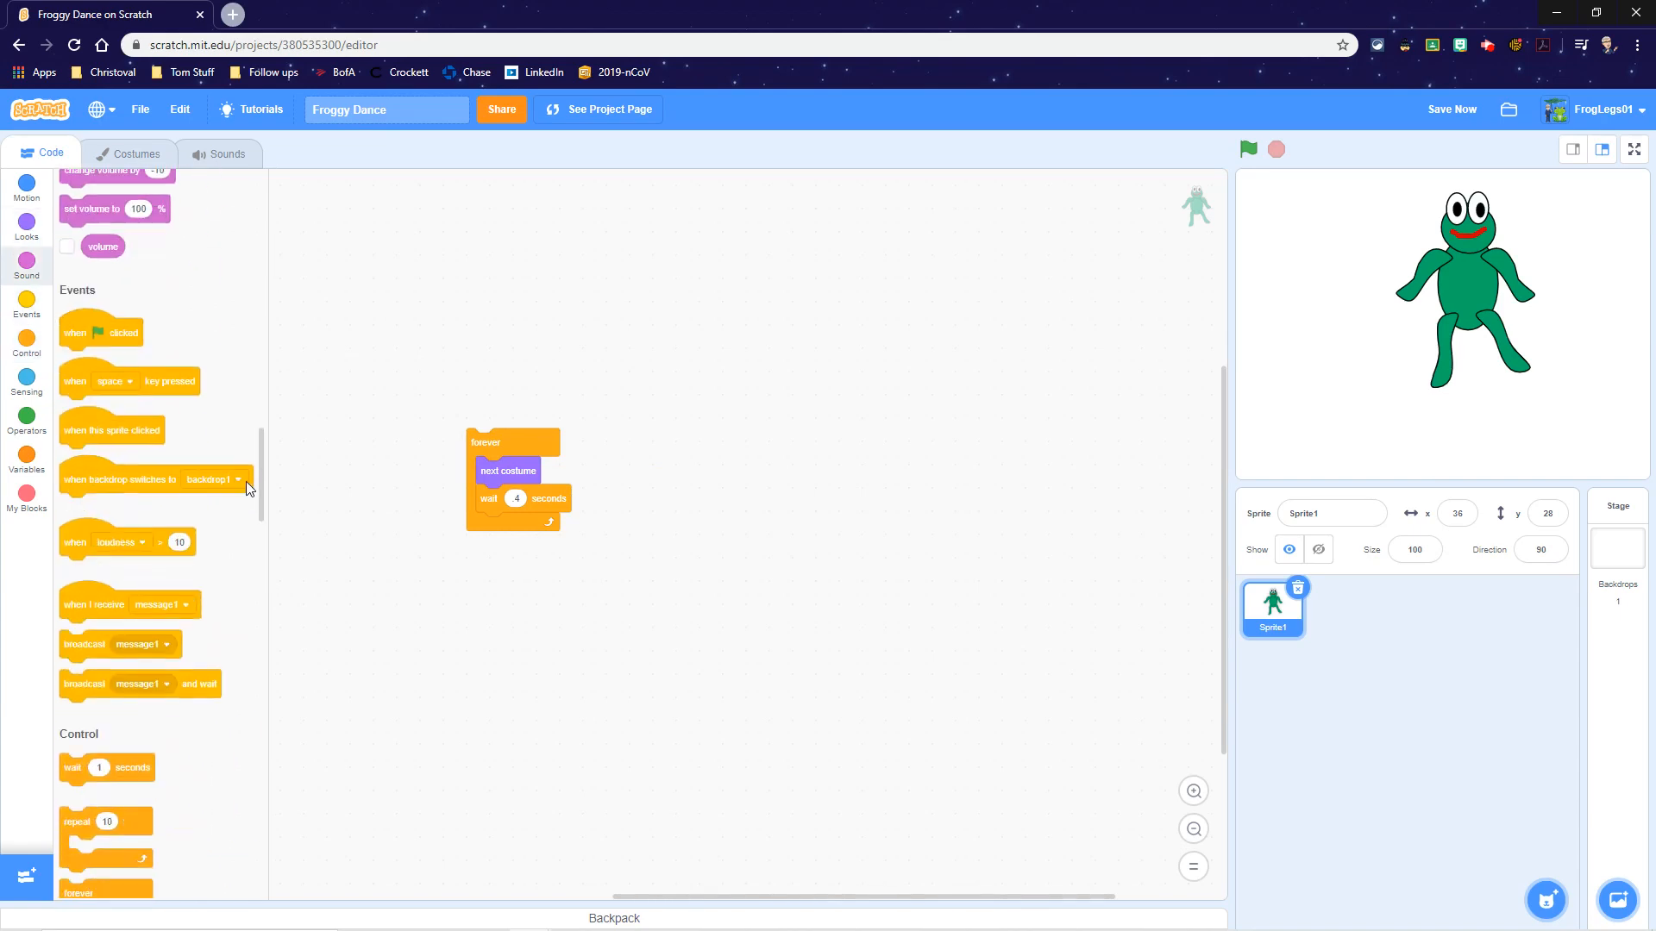
drag(76, 333, 483, 420)
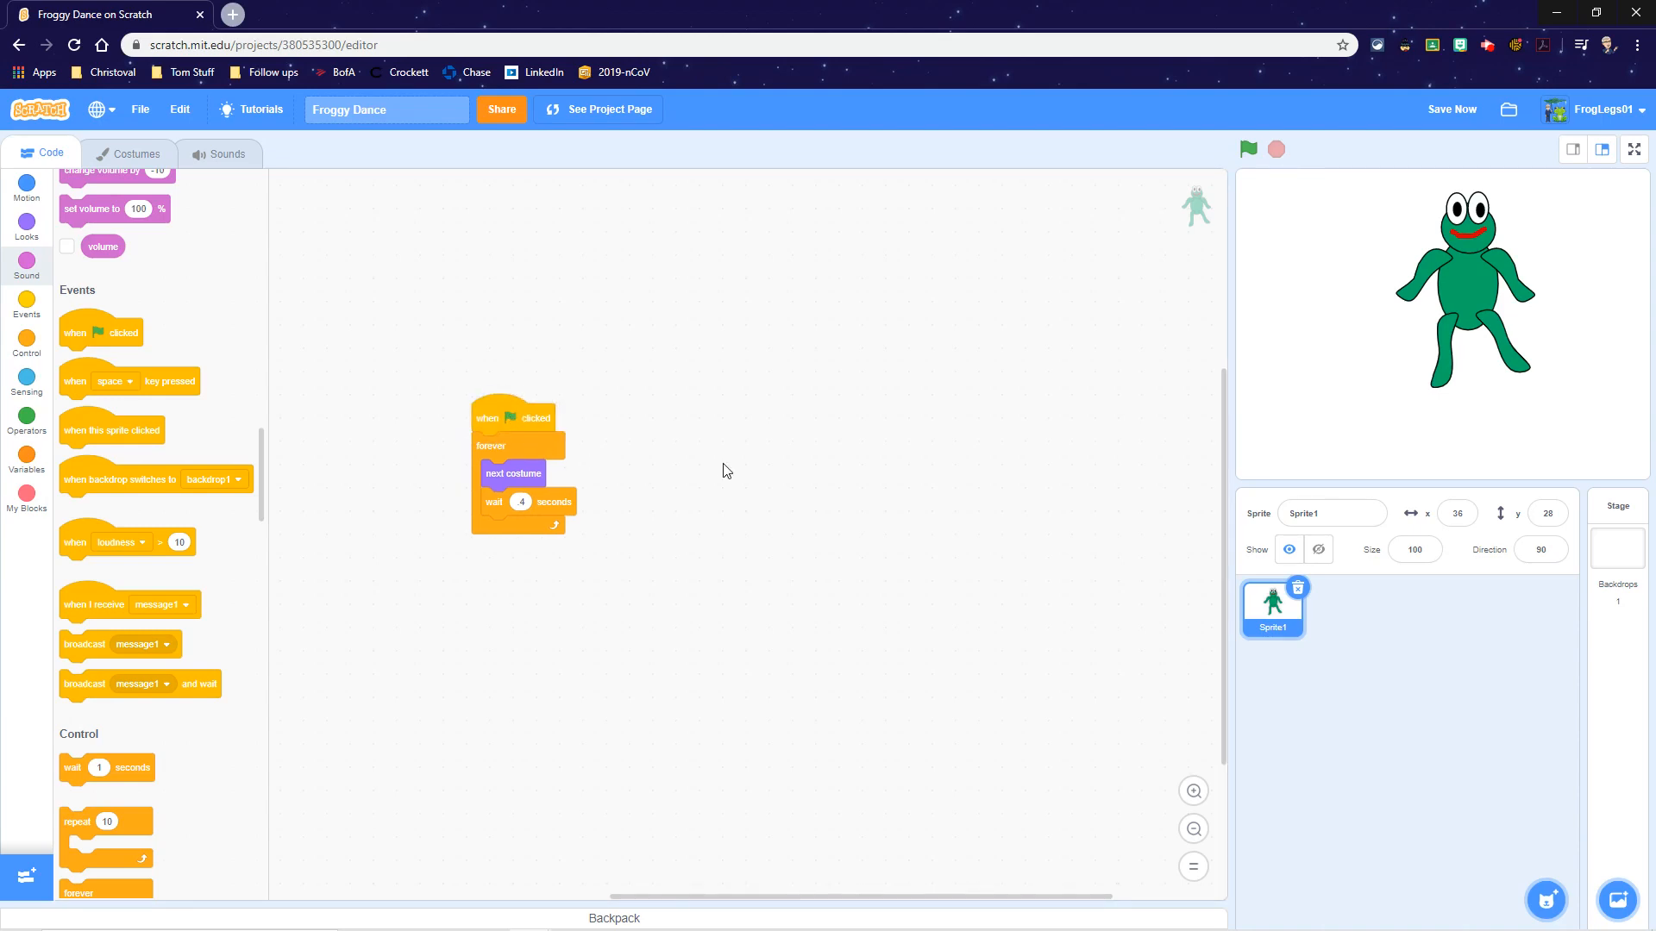
Step: Test the dance script, set its wait to .2 seconds, and stop the running animation
click(488, 415)
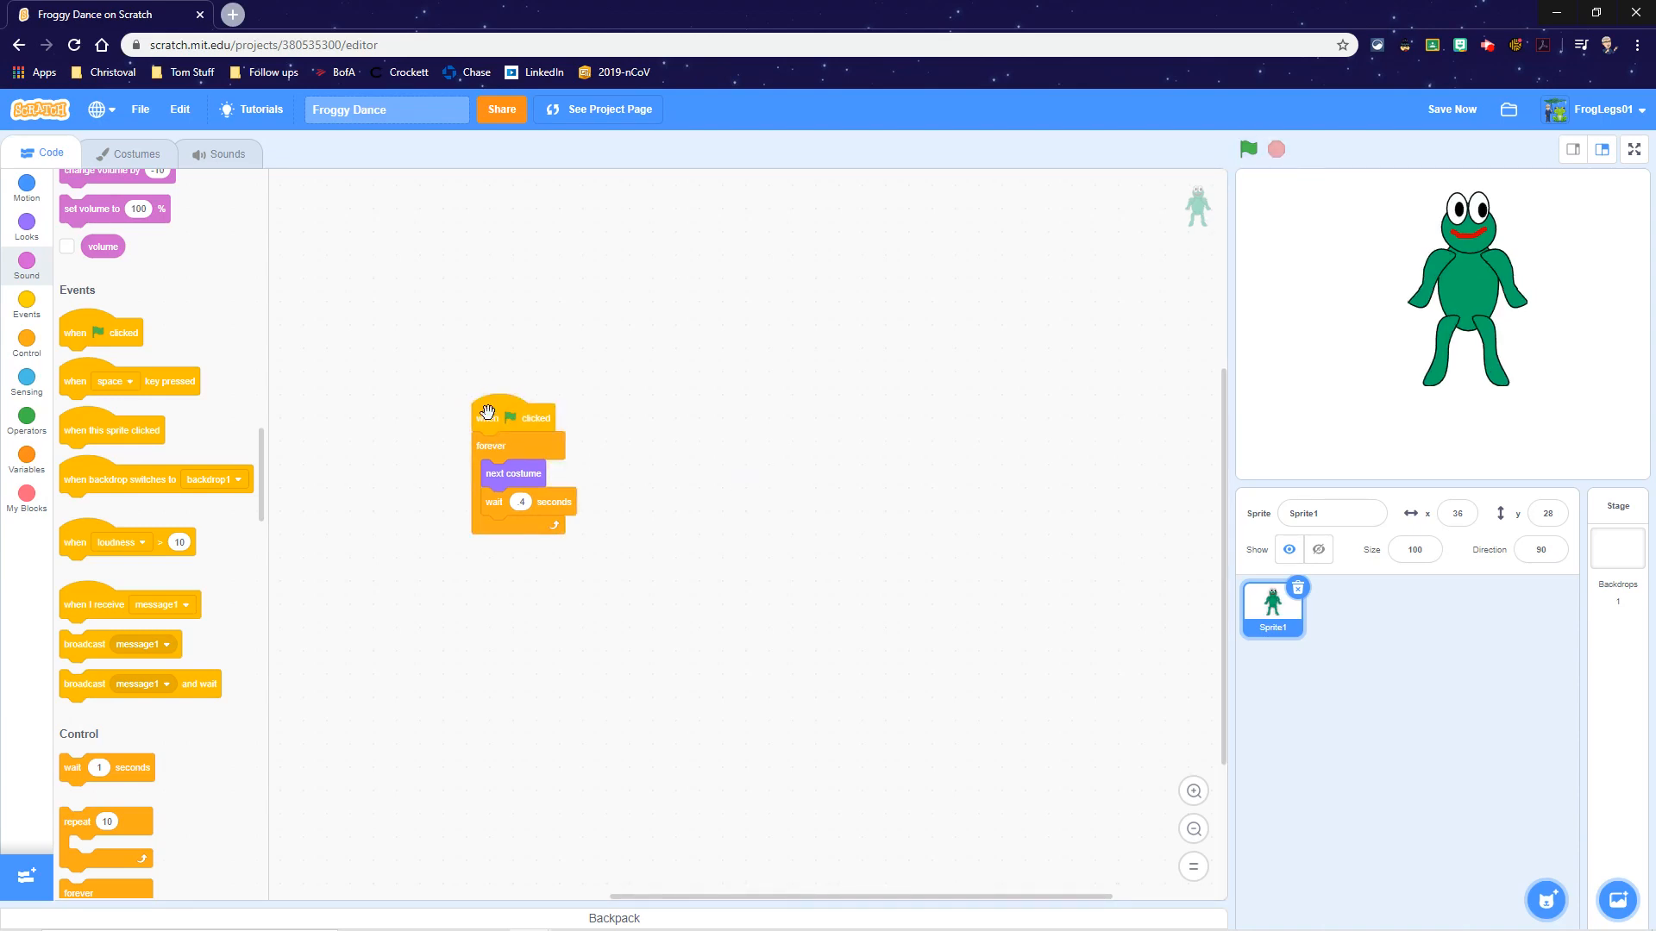
click(489, 410)
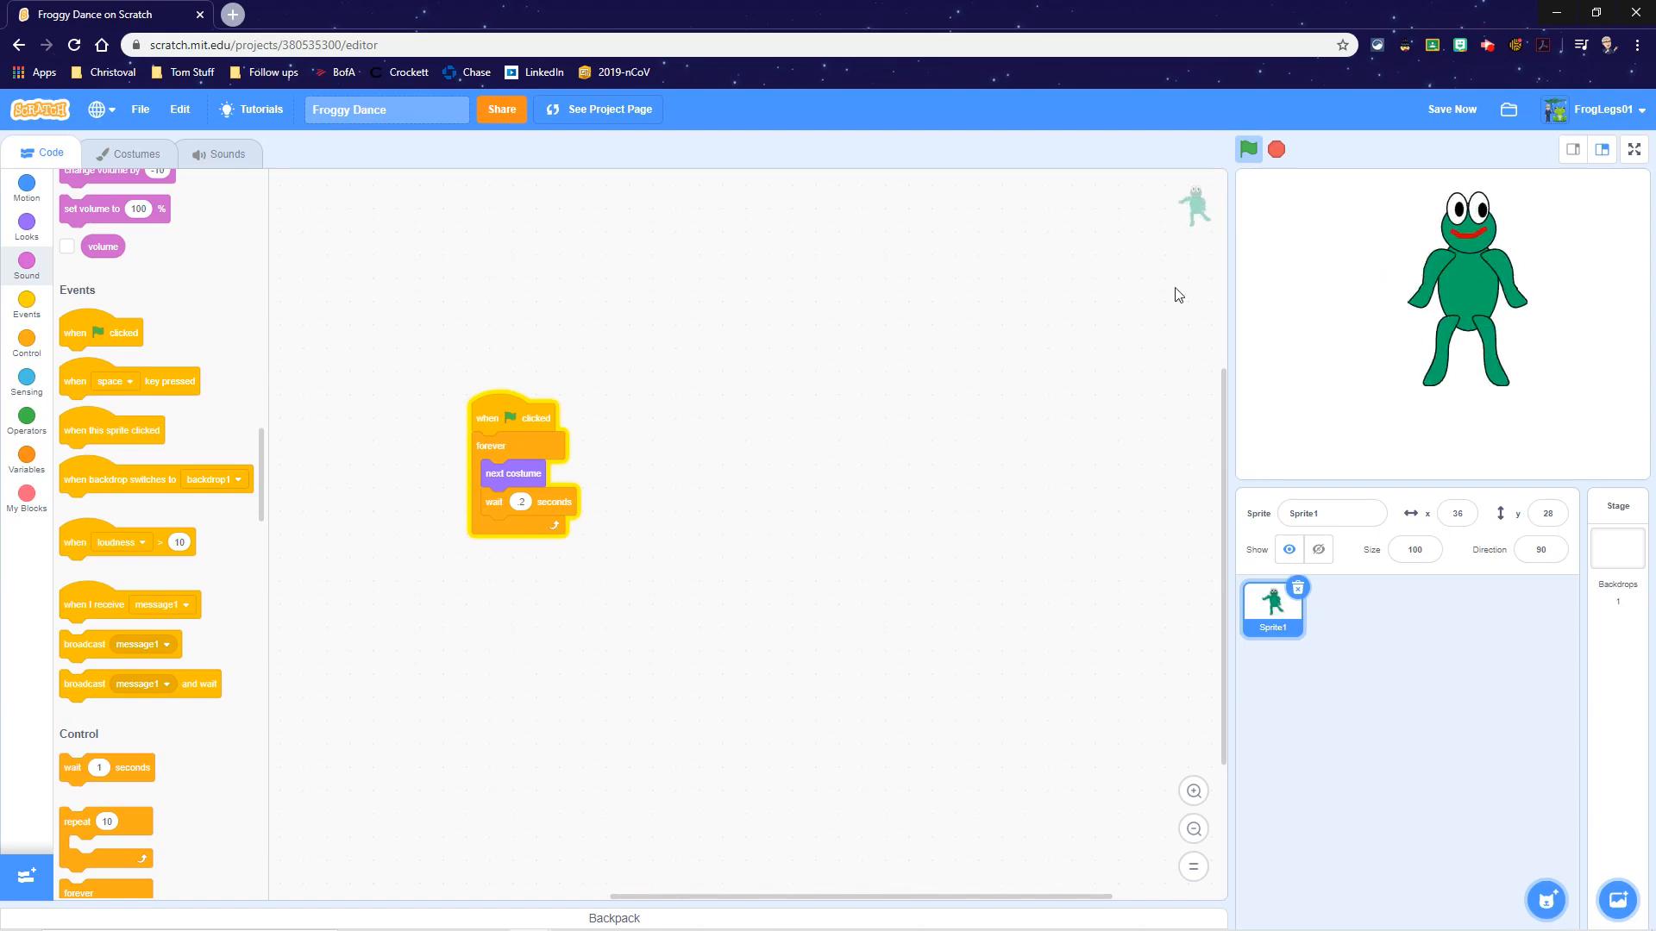
click(1276, 149)
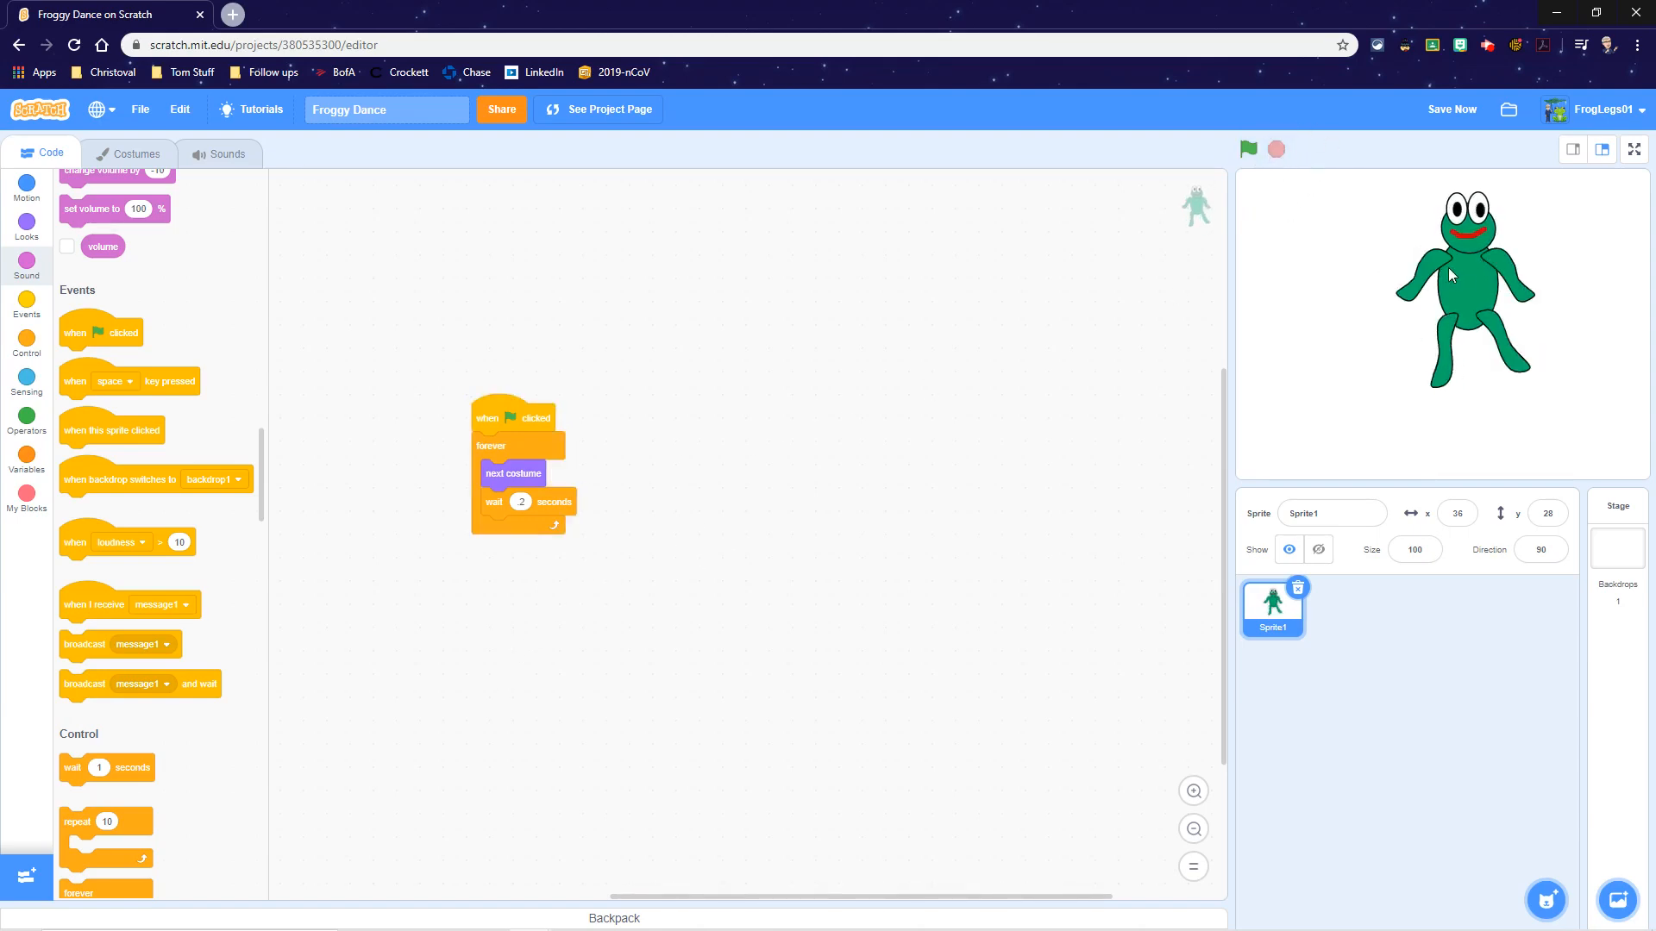
Step: Move the frog slightly lower on the stage, to about x 23, y -16
drag(1415, 321, 1451, 303)
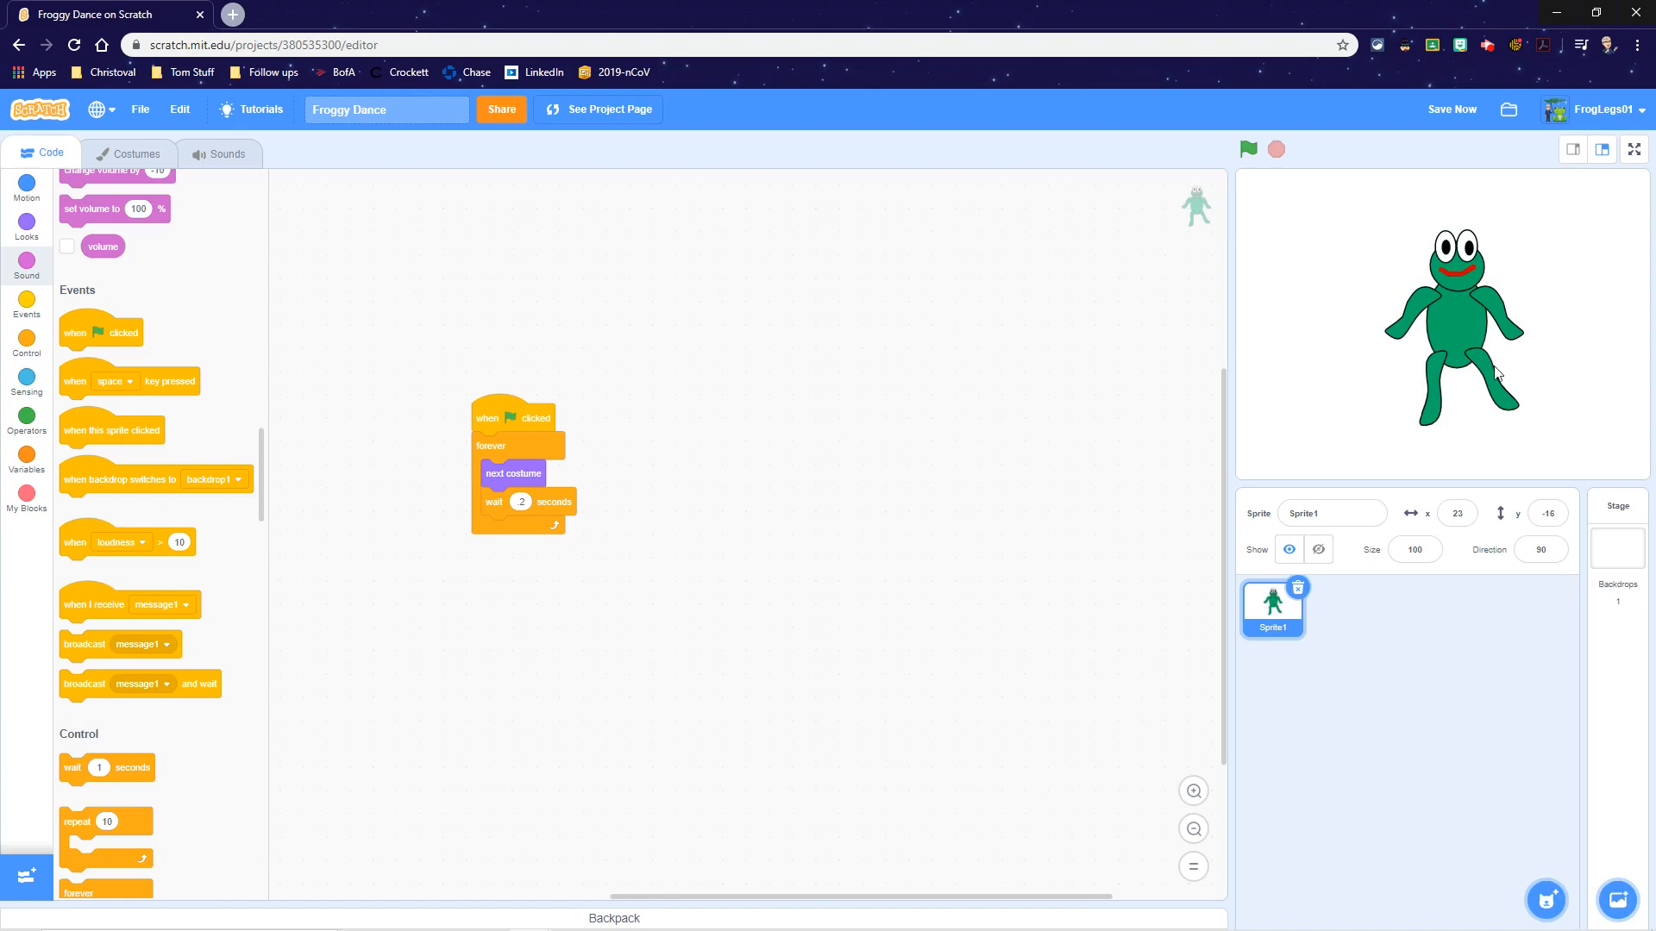
click(1417, 553)
click(1320, 671)
Step: Upload Pond.jpg from the Downloads folder as a new stage backdrop
mouse_move(1622, 900)
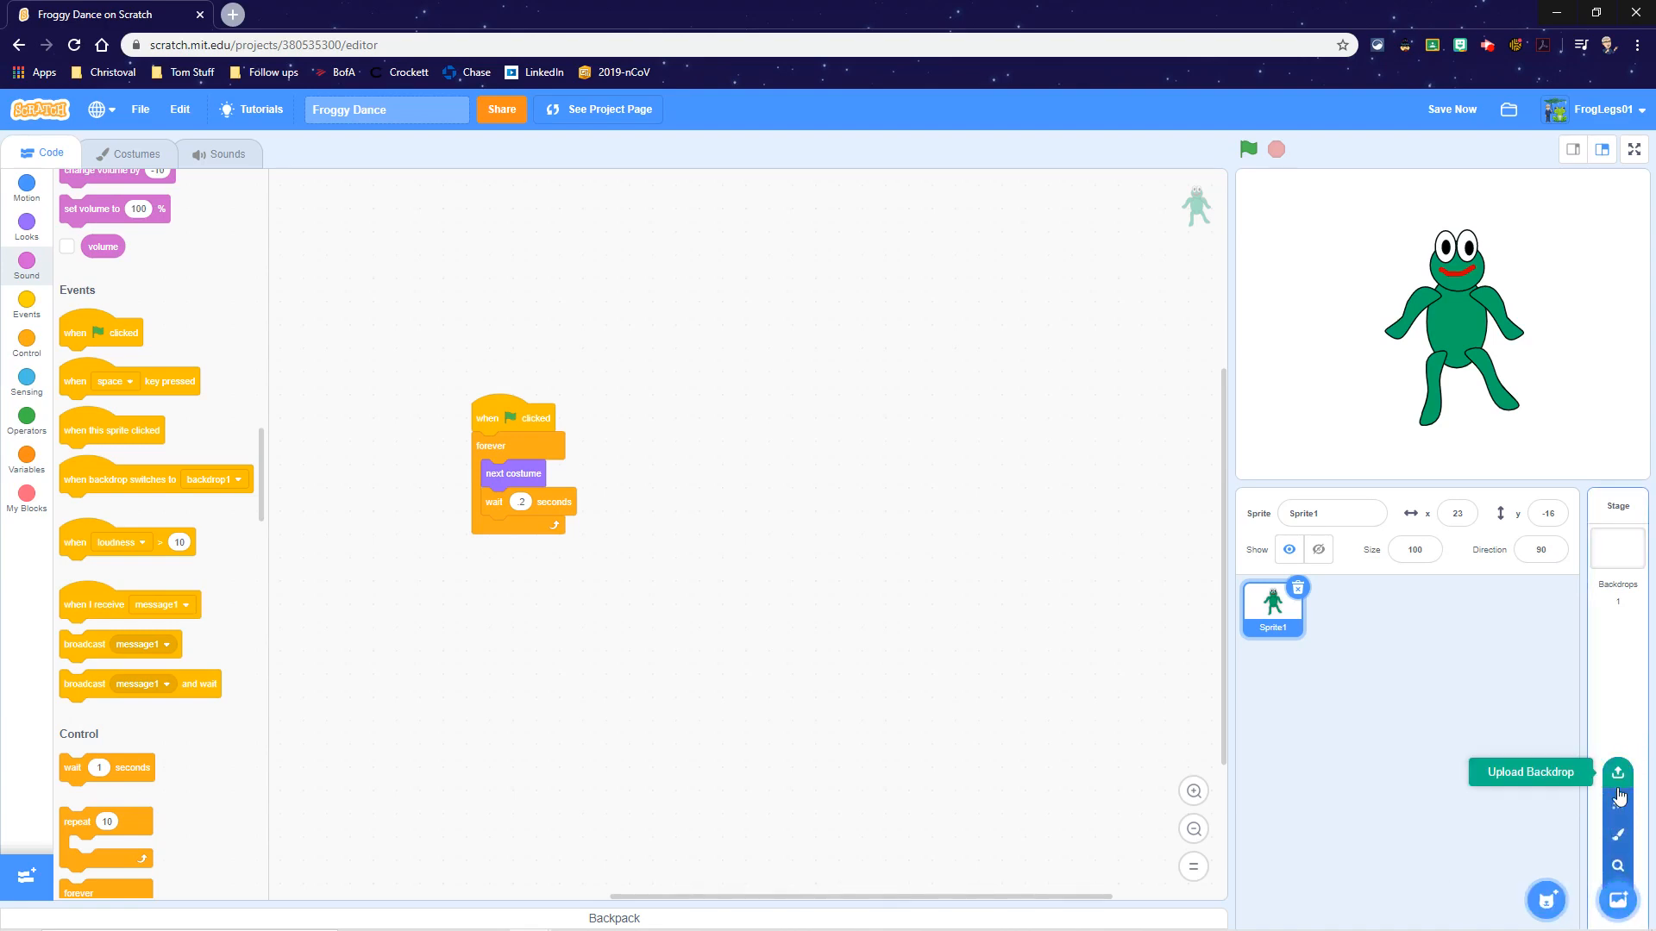
click(1616, 770)
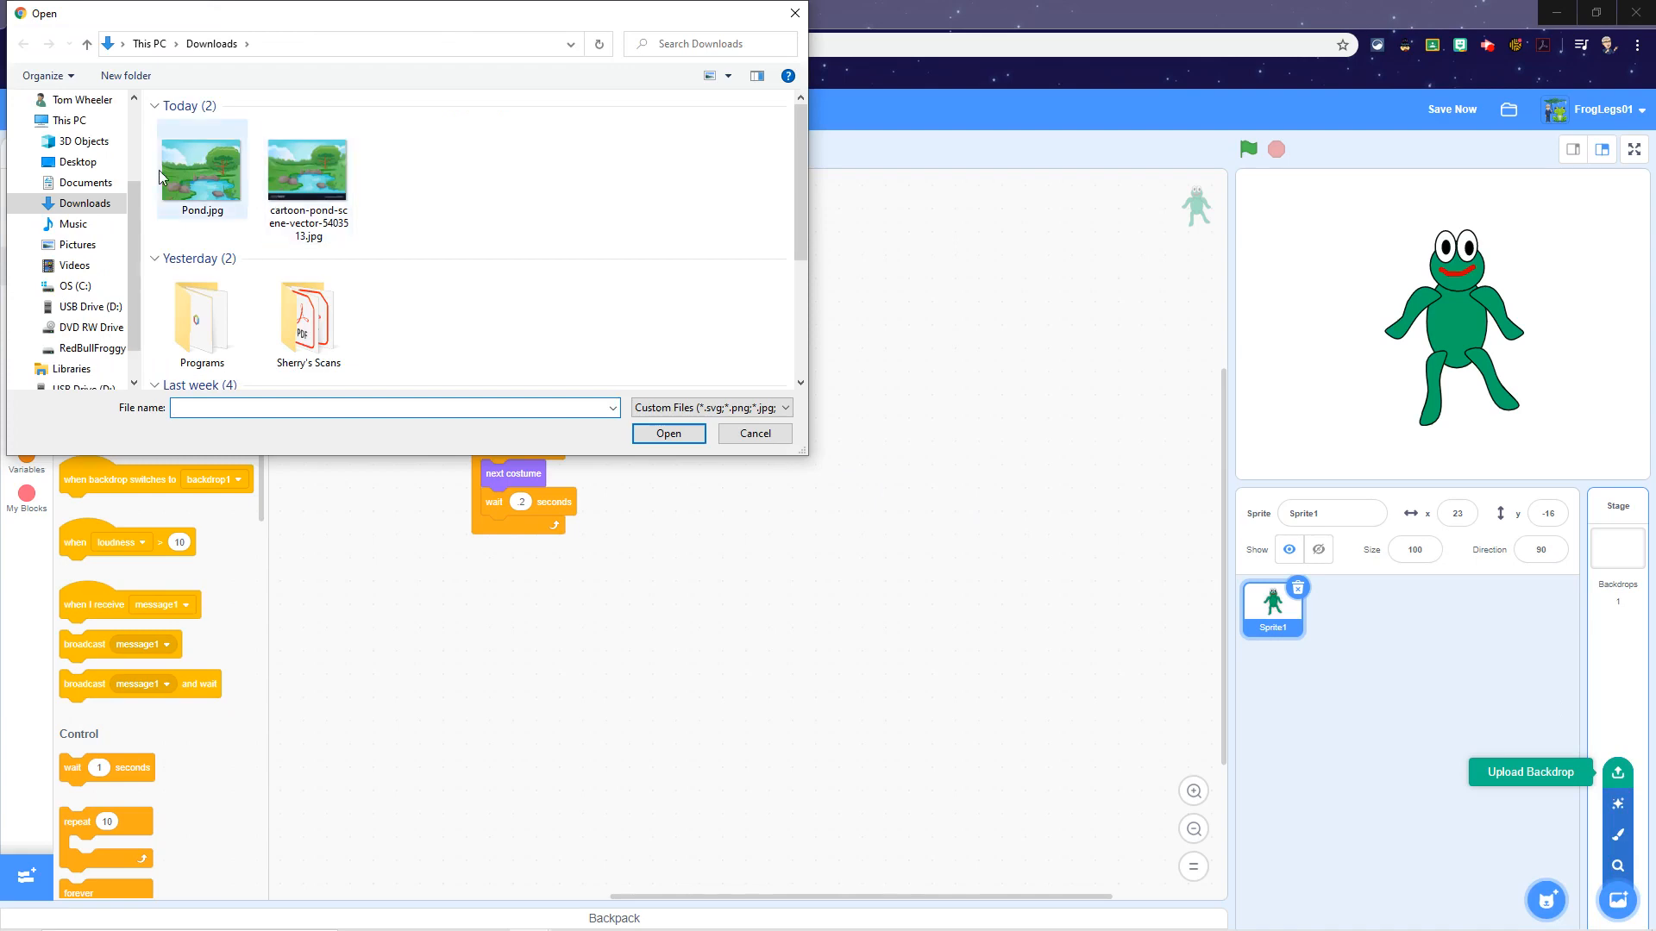
double_click(205, 175)
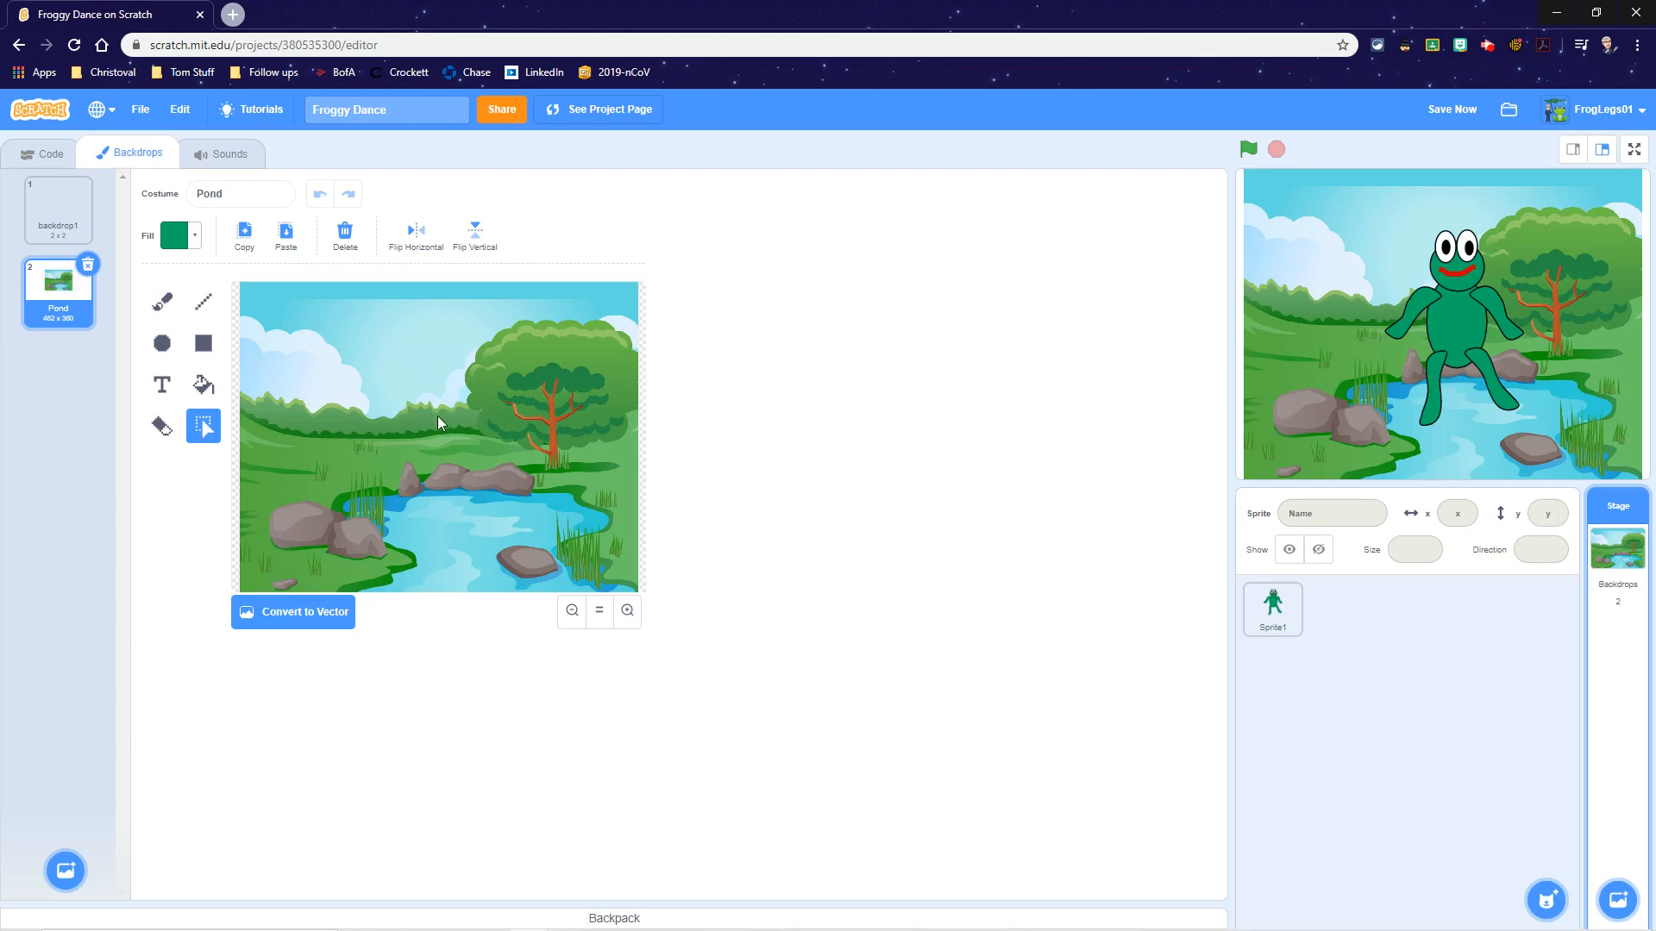
drag(403, 417, 437, 430)
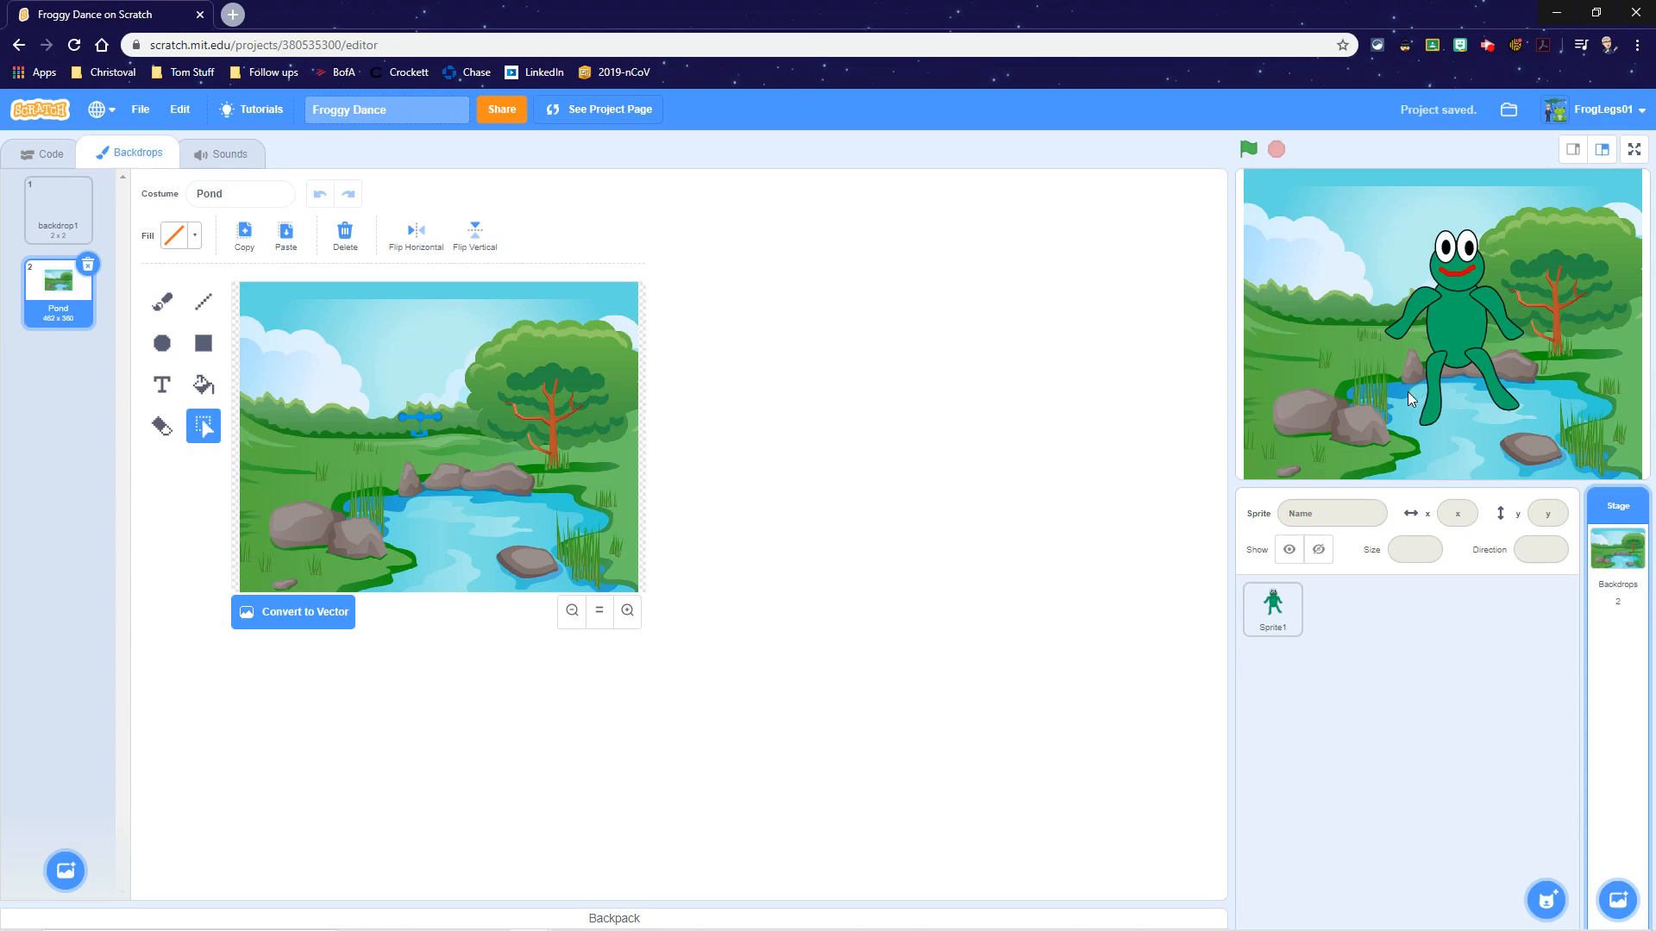
Step: Select the frog sprite on the stage and set its size to 50
click(1463, 319)
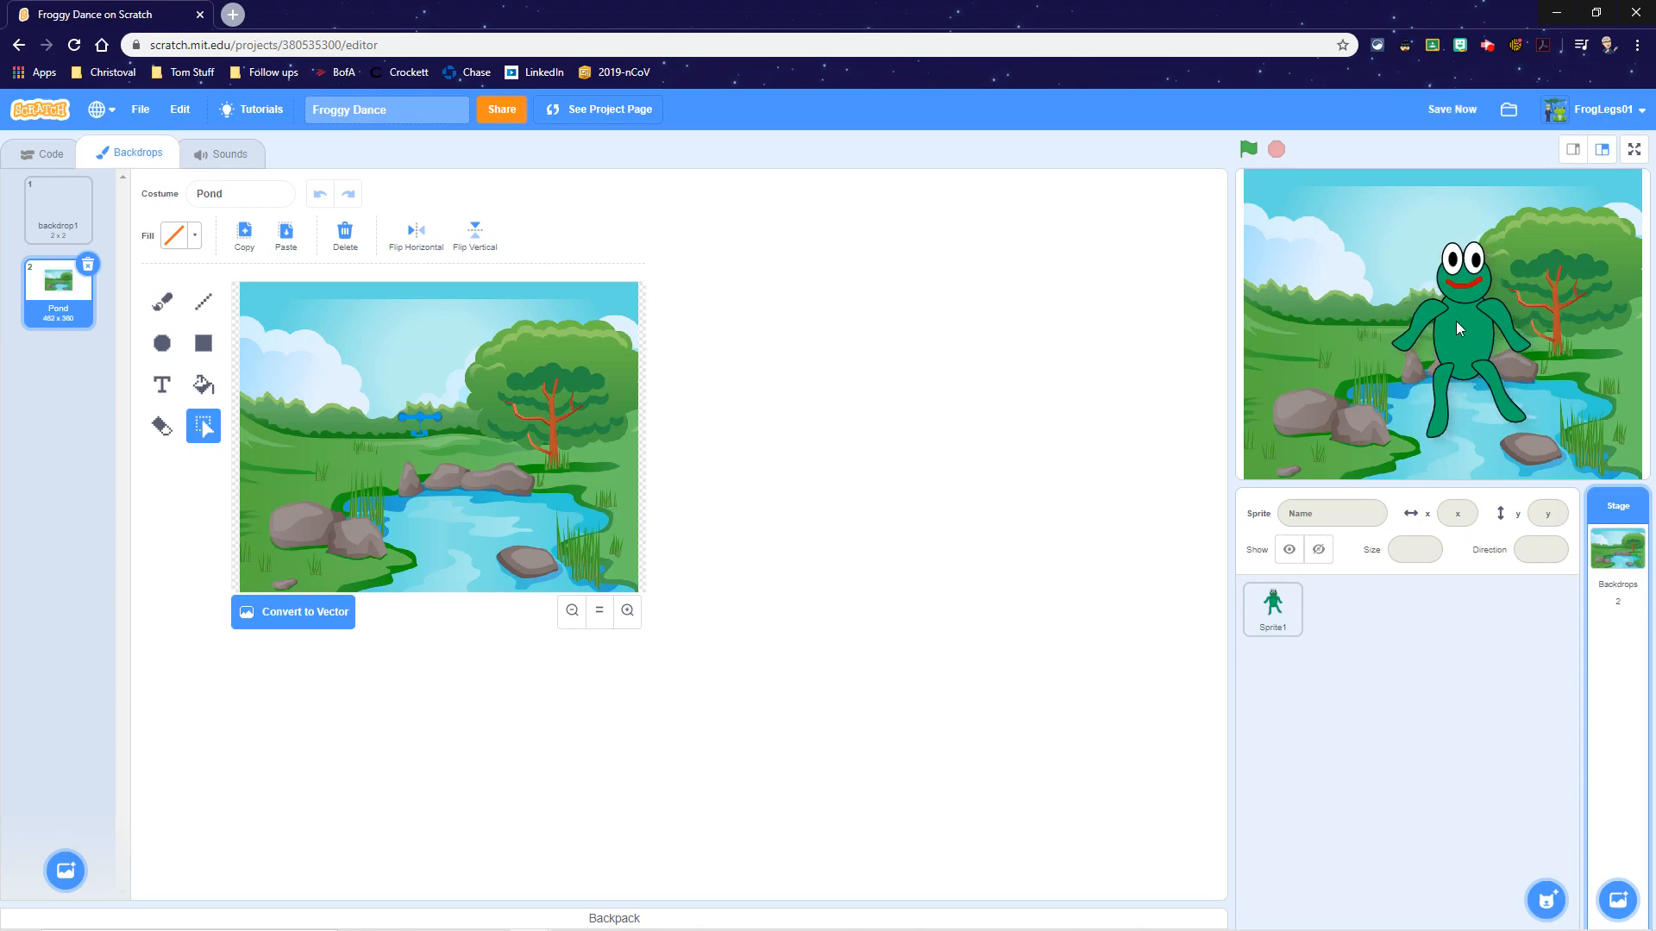
click(1457, 322)
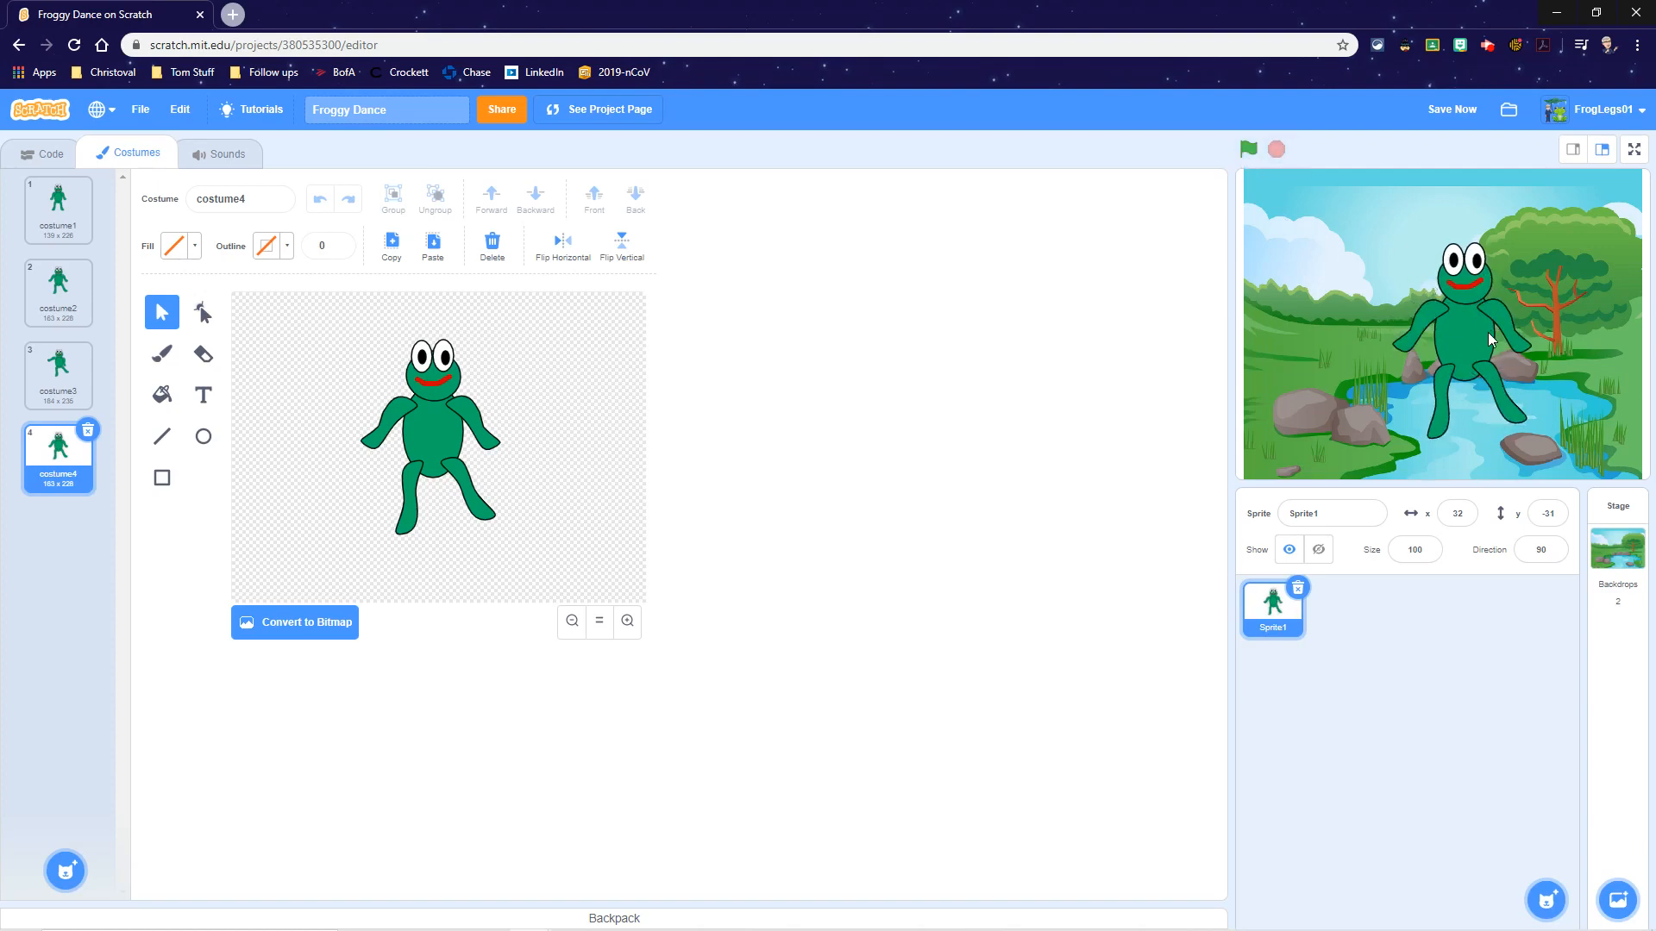
click(1422, 549)
drag(1423, 550, 1391, 549)
text(50)
key(Return)
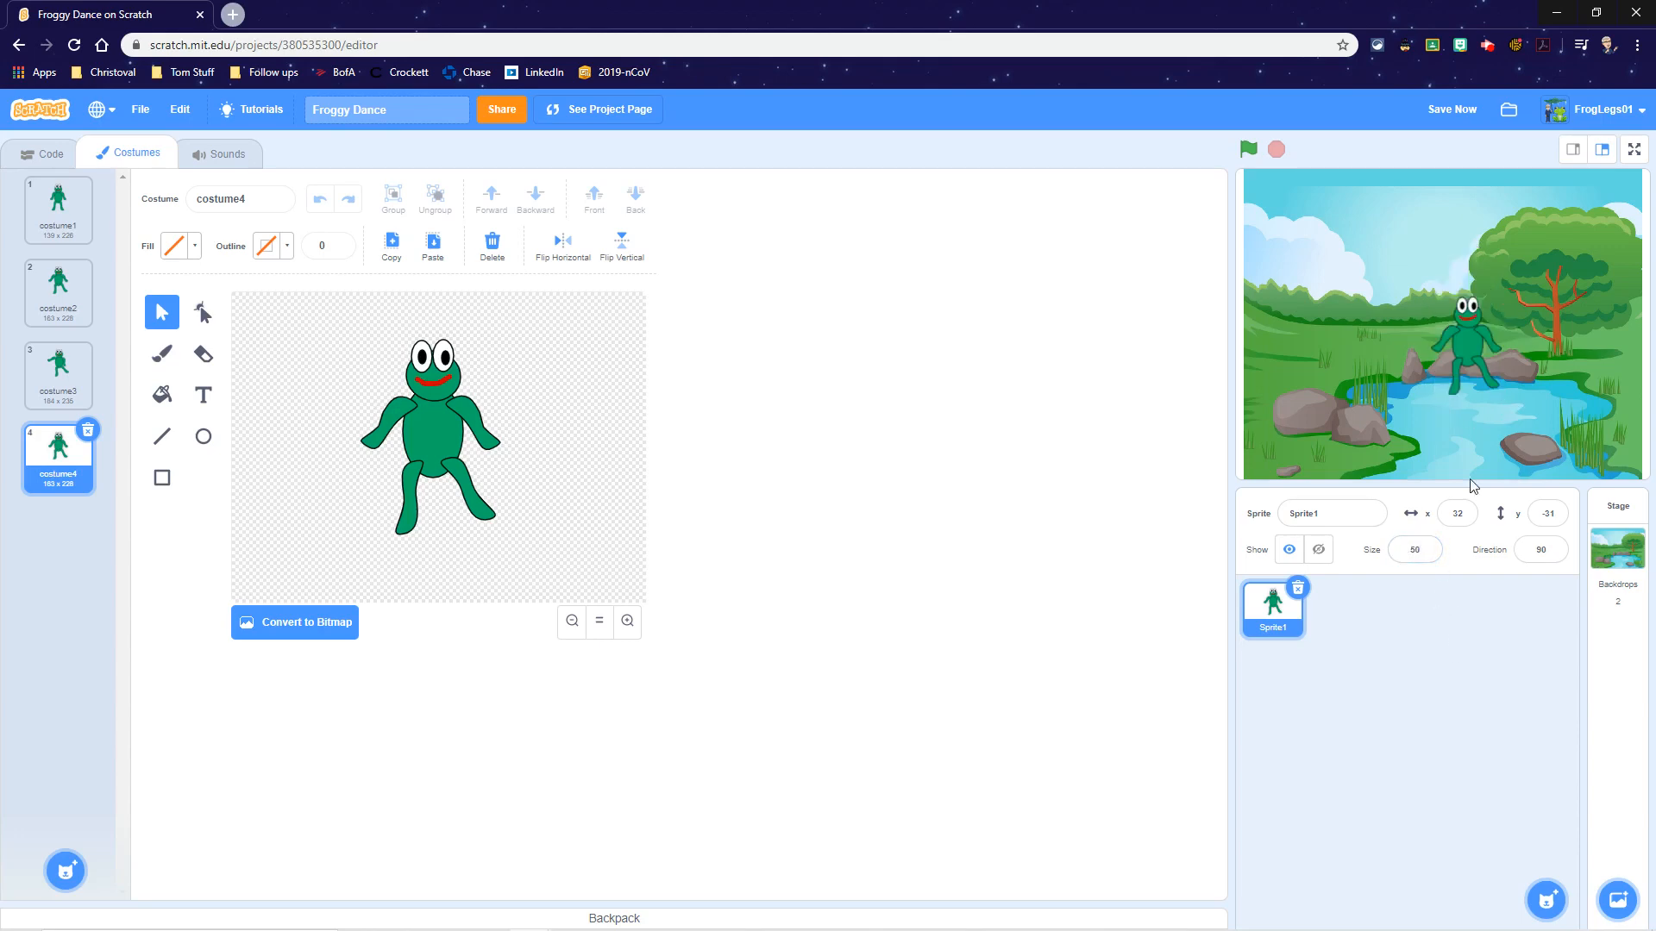
Step: Place the frog on the left-hand rocks beside the pond, at about x -154, y -48, and run the animation
drag(1468, 334, 1308, 352)
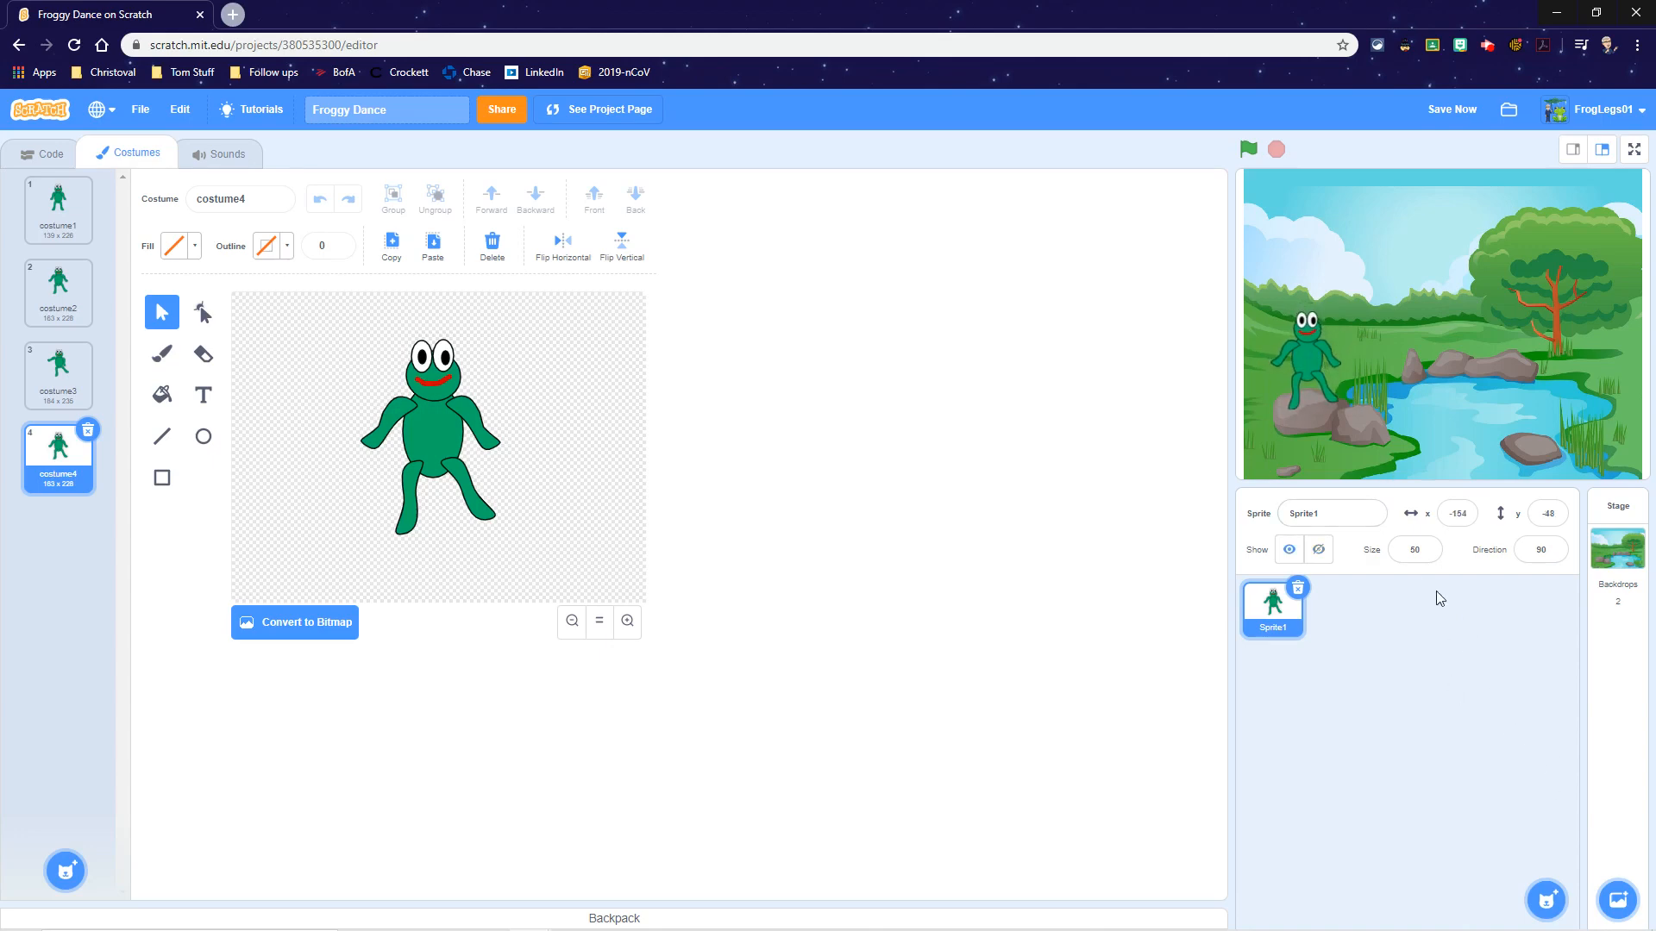
click(1247, 150)
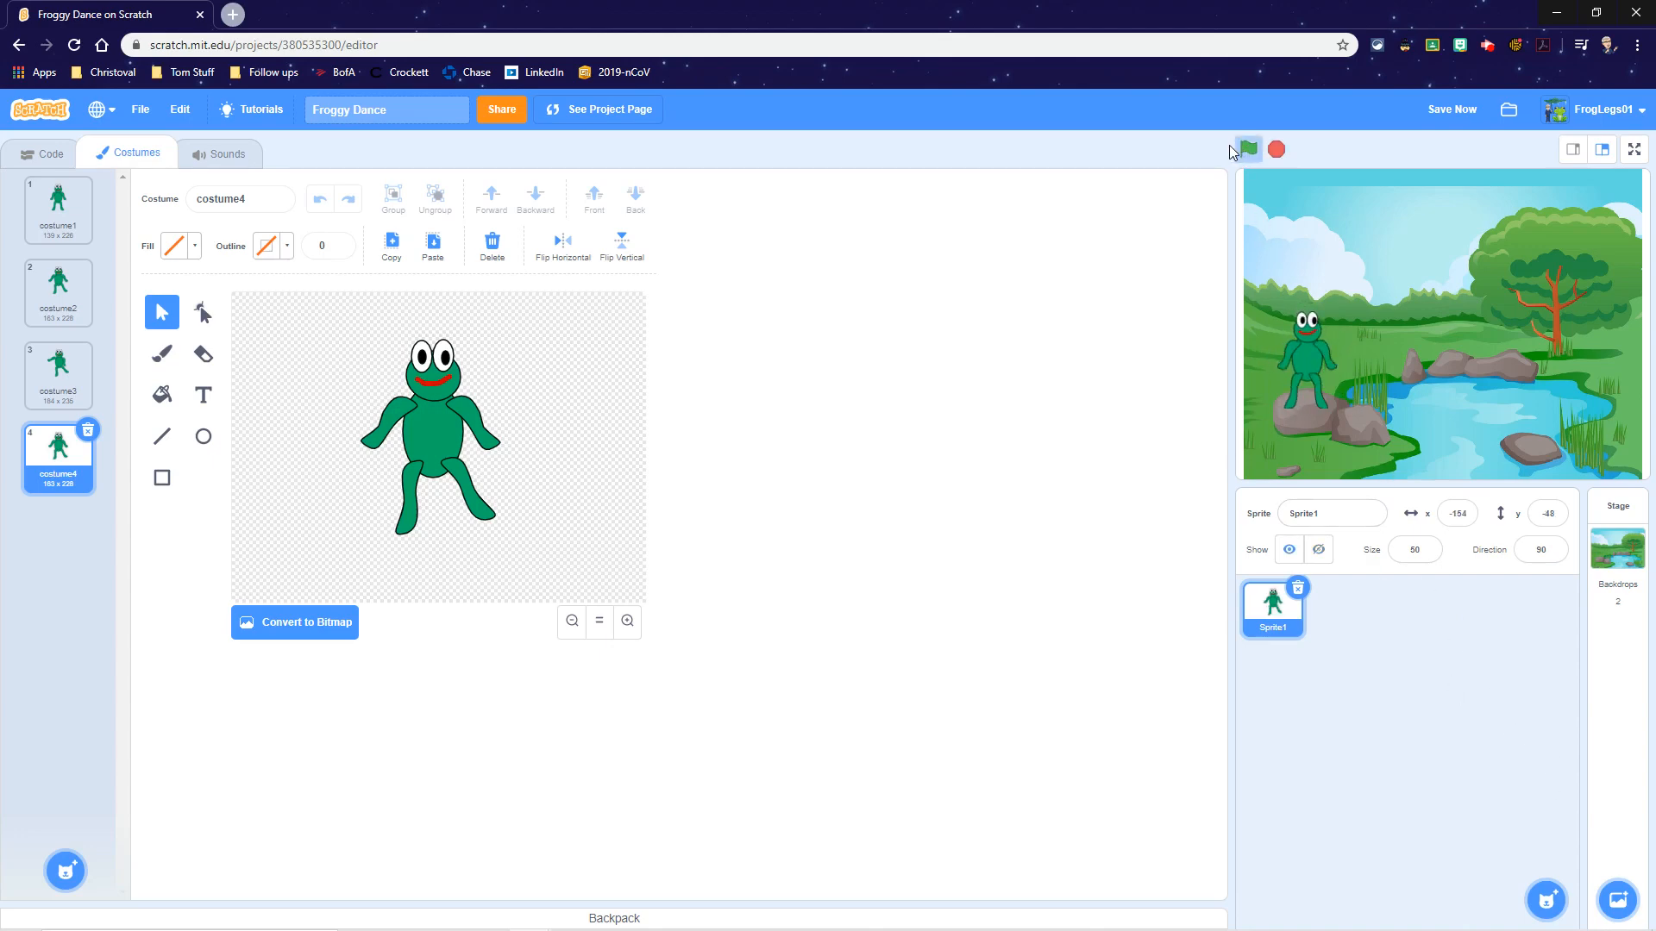